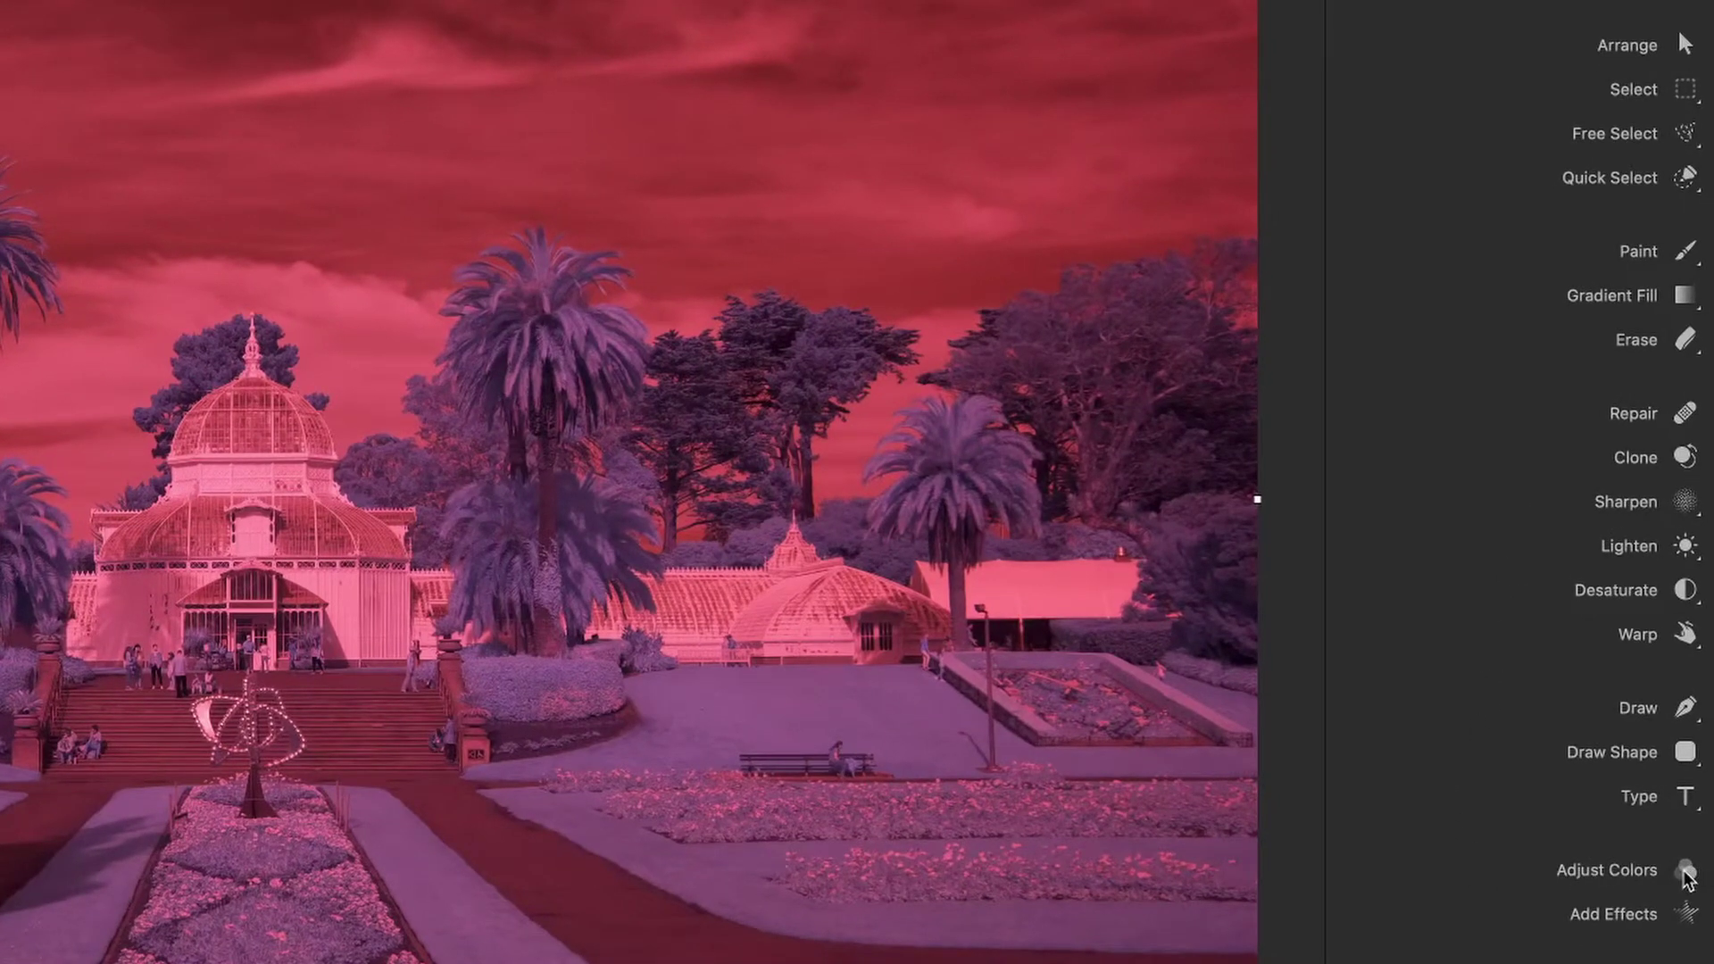
Add a Channel Mixer adjustment from the Adjust Colors panel
left_click(1685, 873)
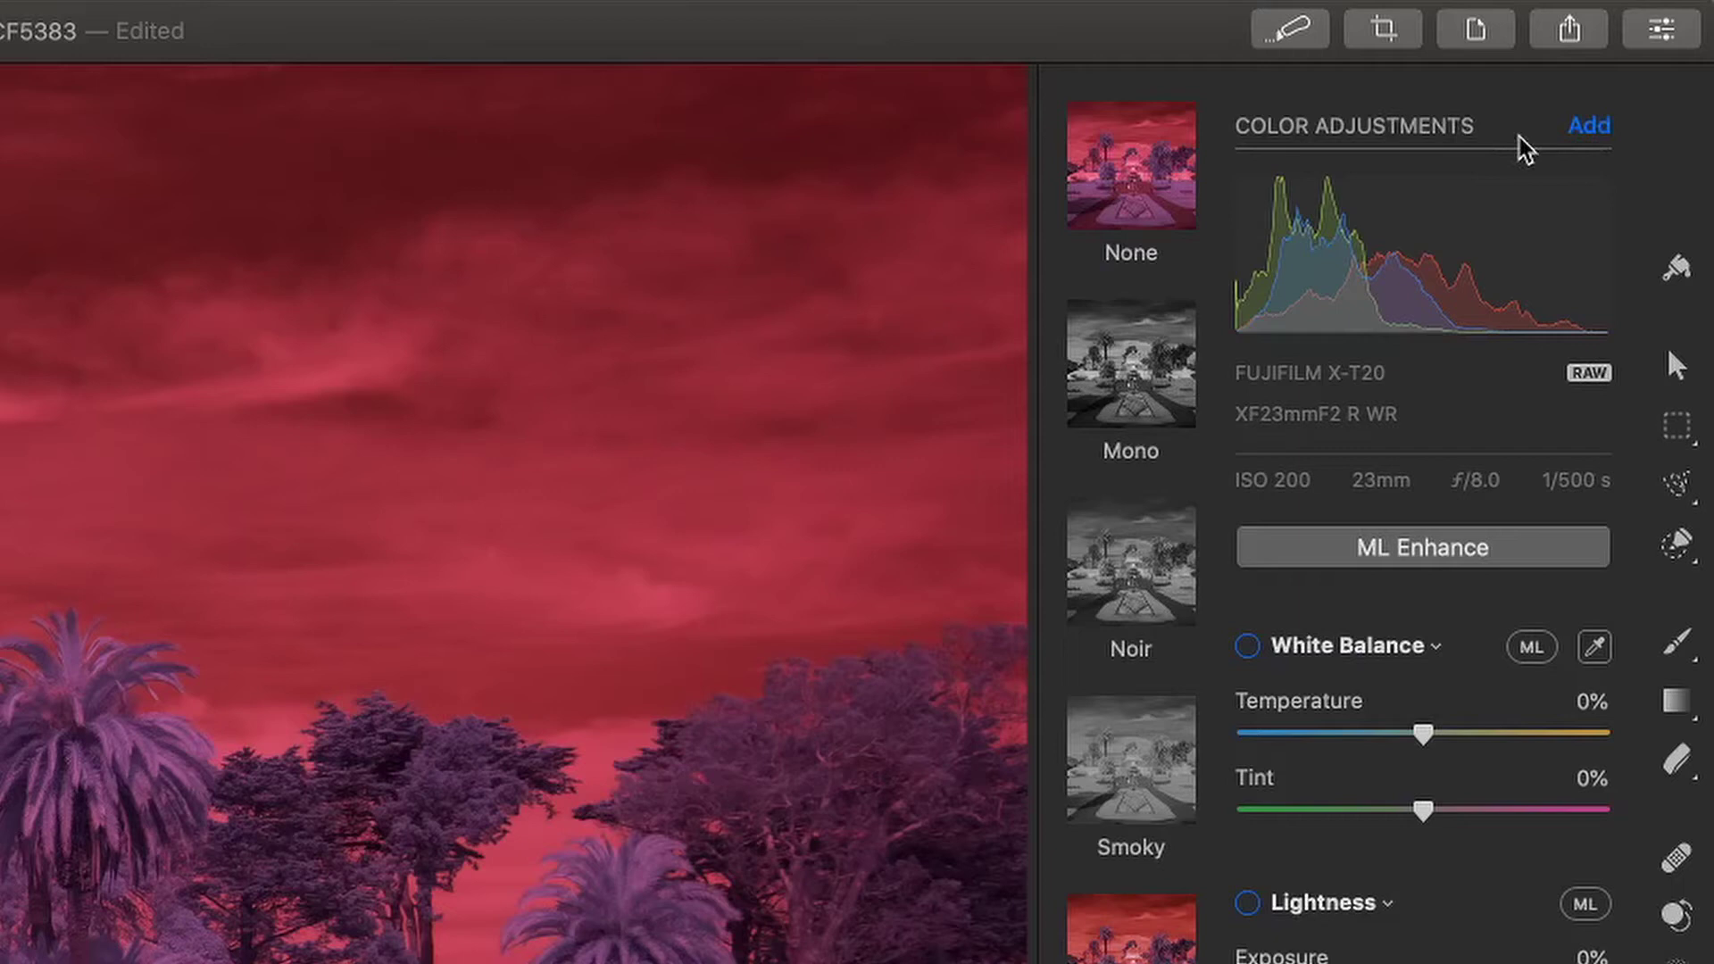
left_click(1590, 126)
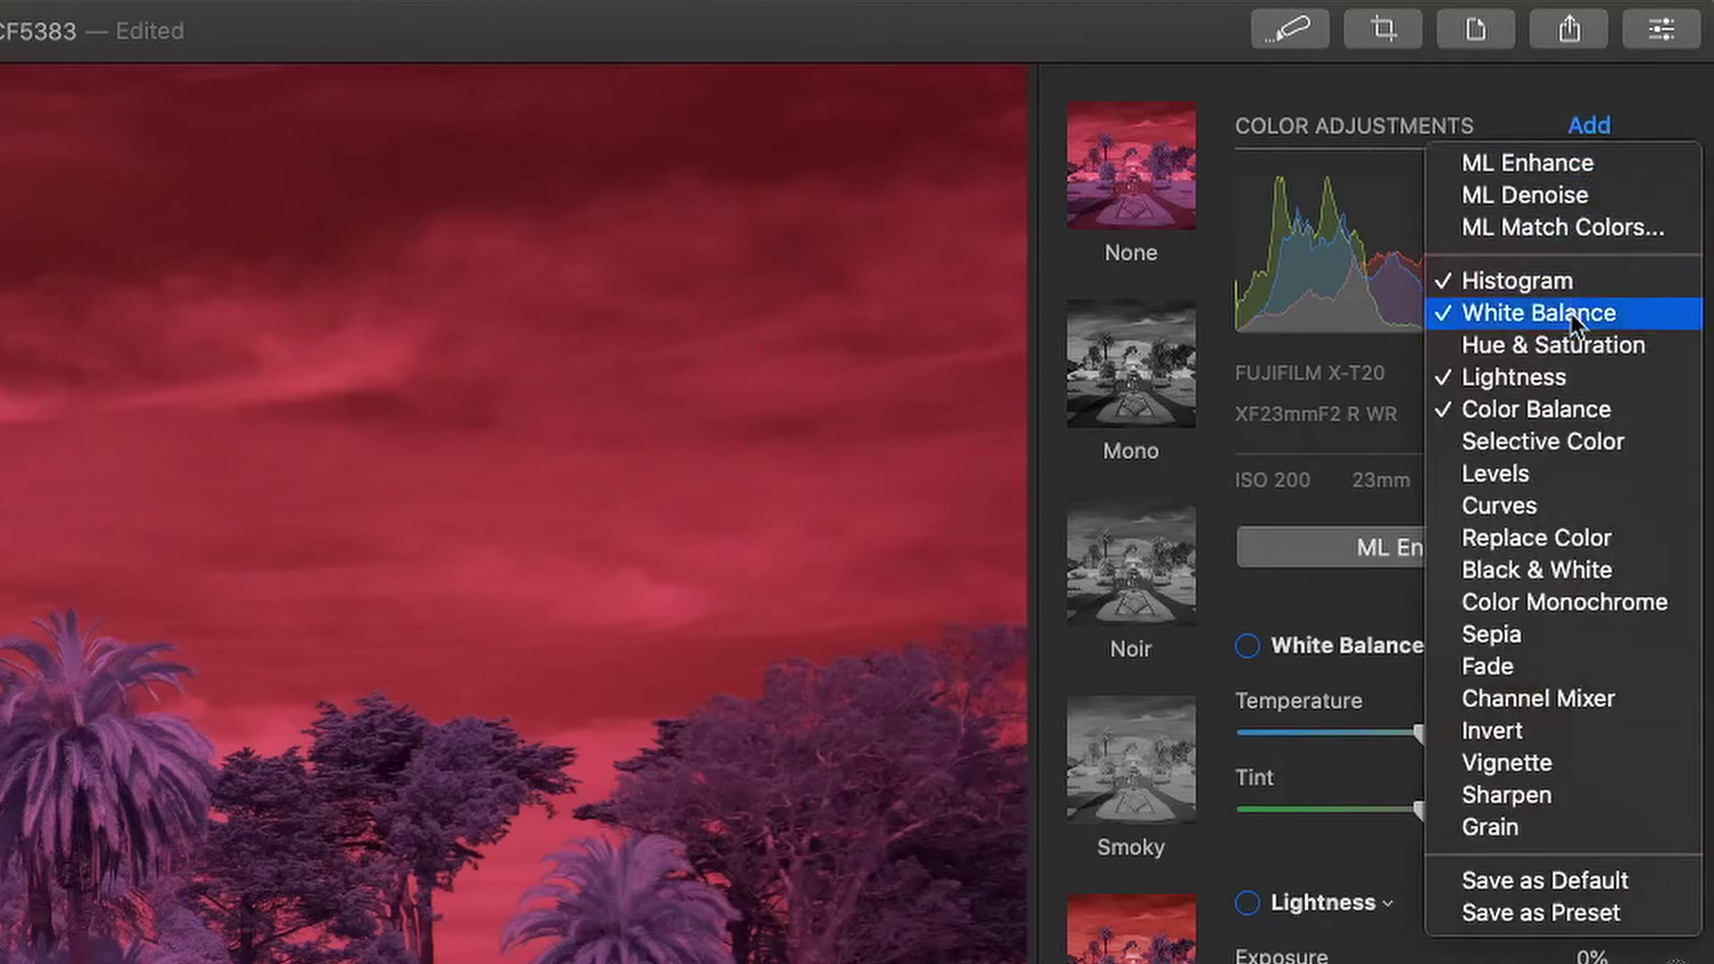
left_click(1568, 698)
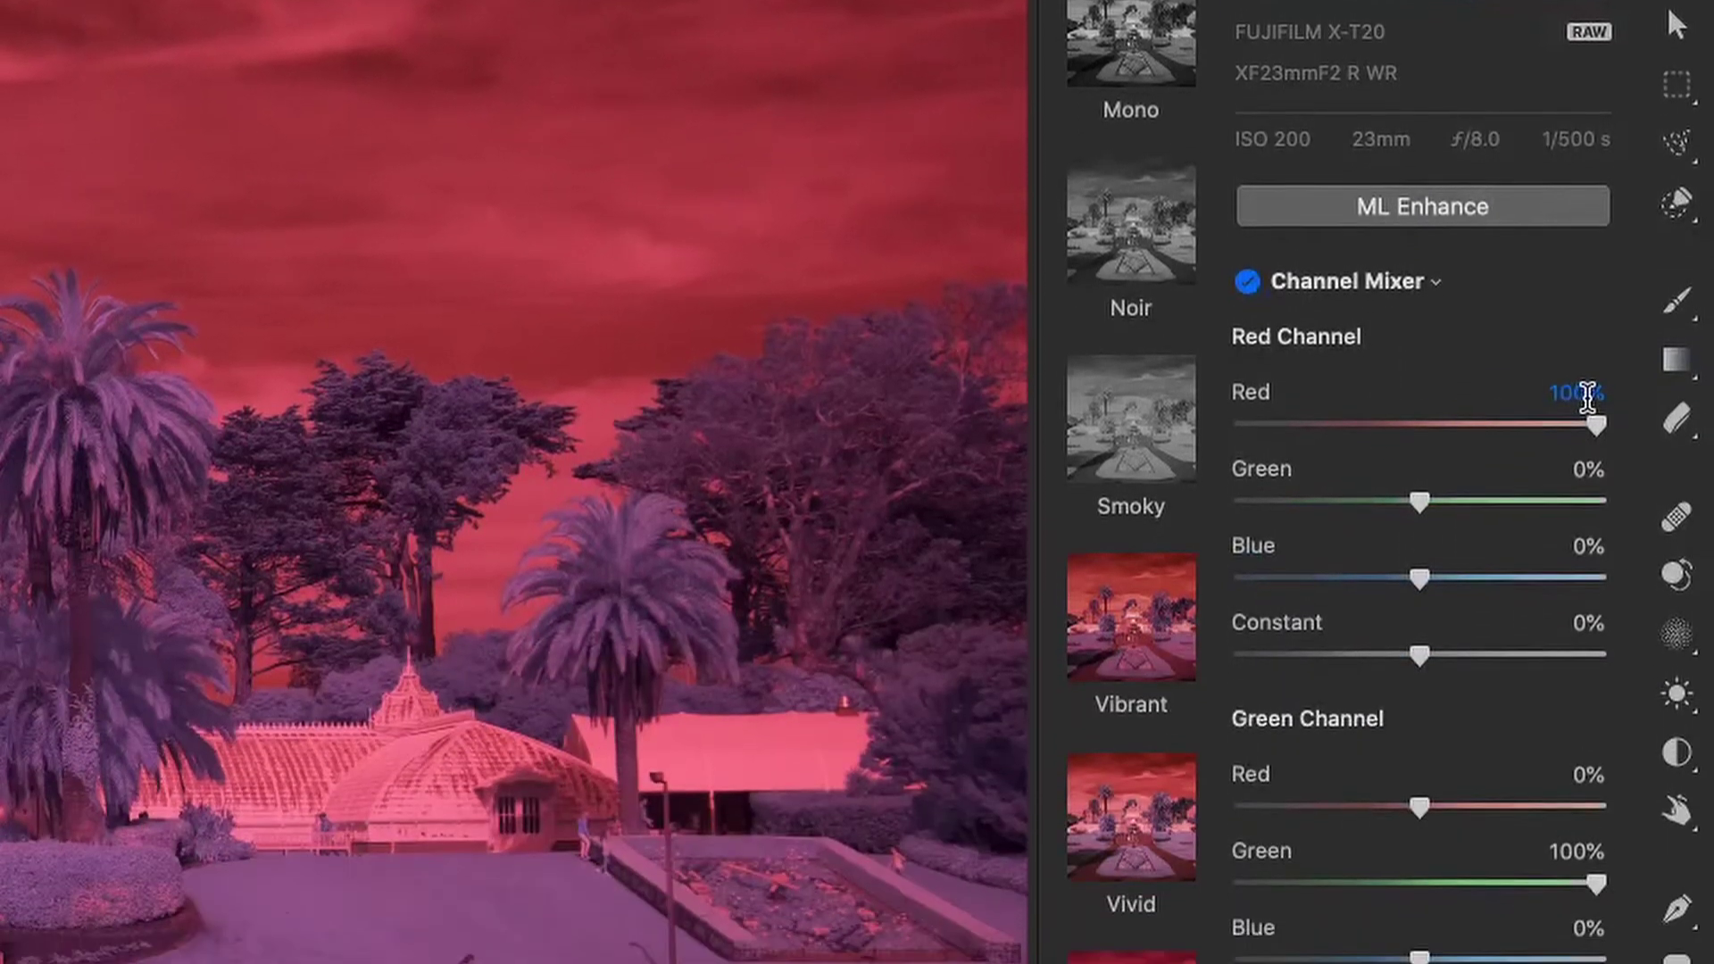
Swap red and blue: Red channel Red 0%, Blue 100%; Blue channel Red 100%, Blue 0%
left_click(1578, 393)
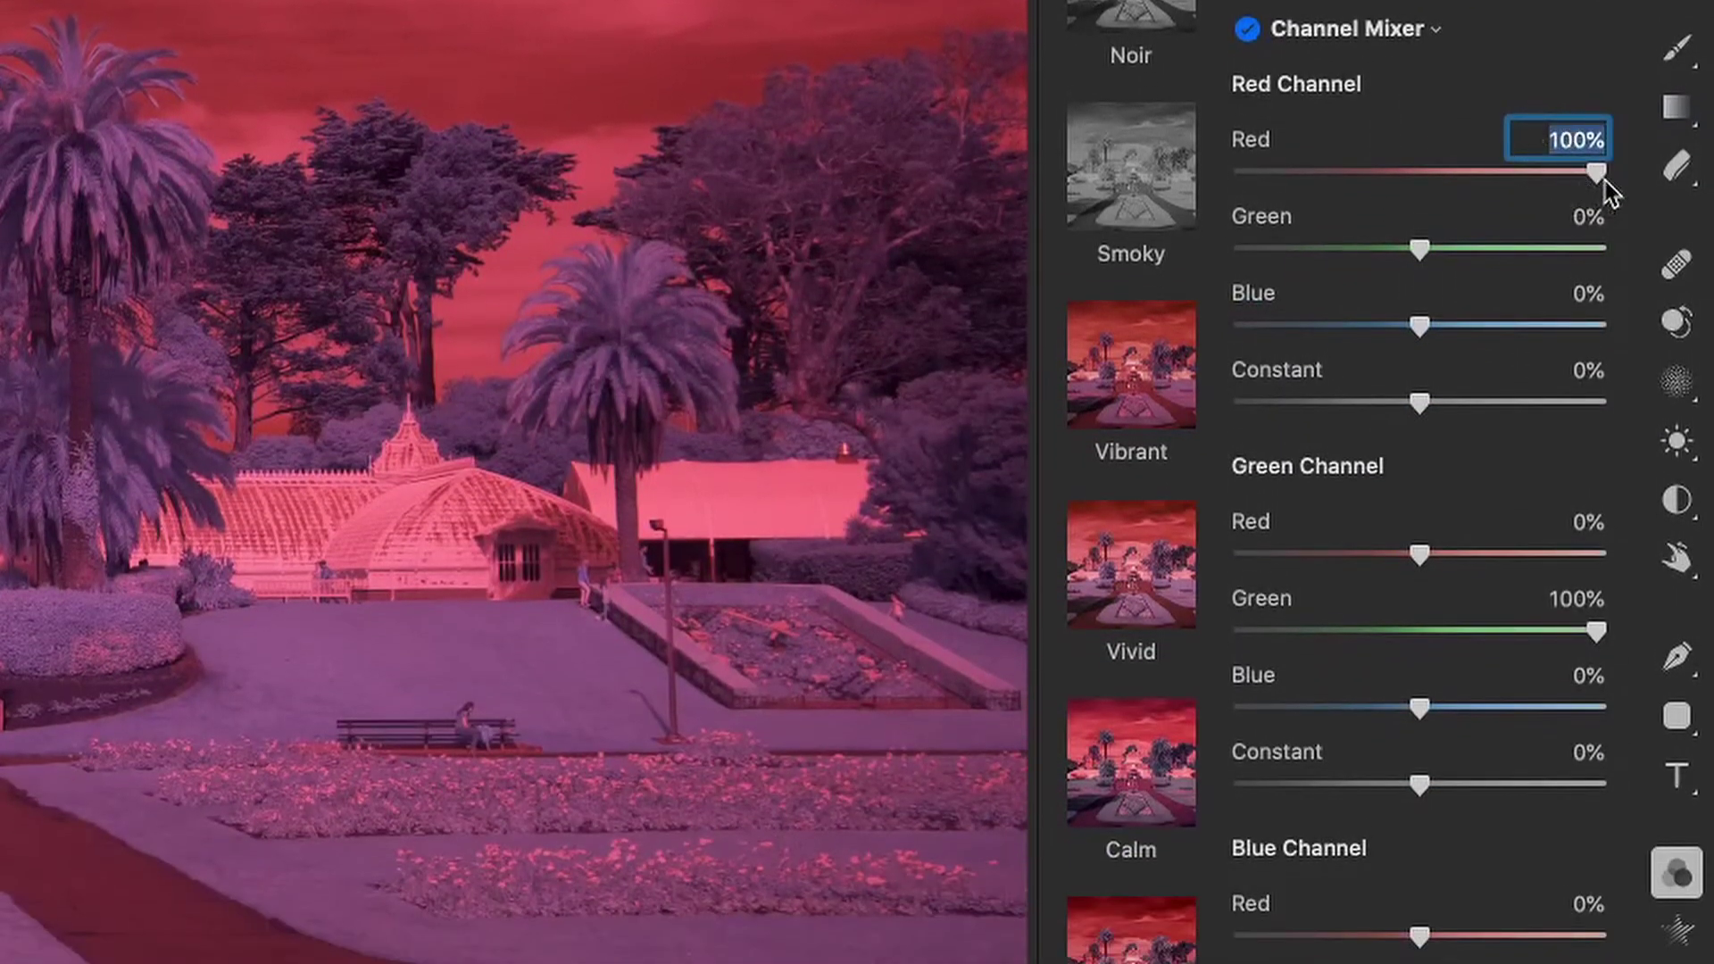
type("0")
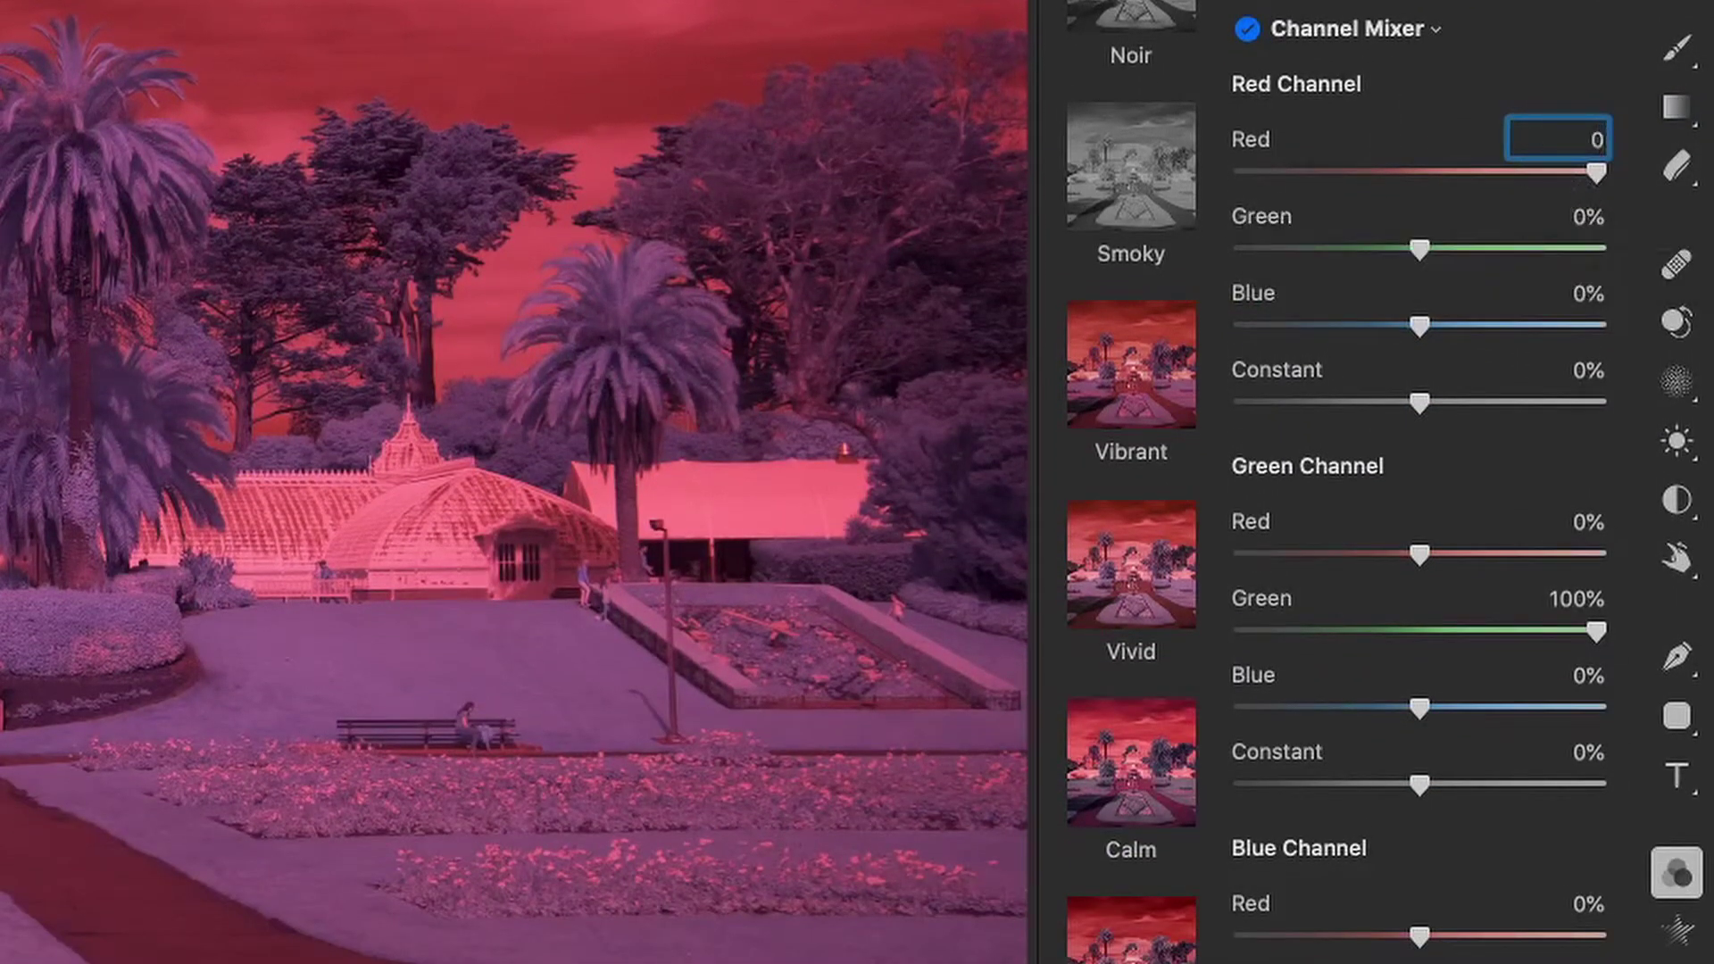
key("Tab")
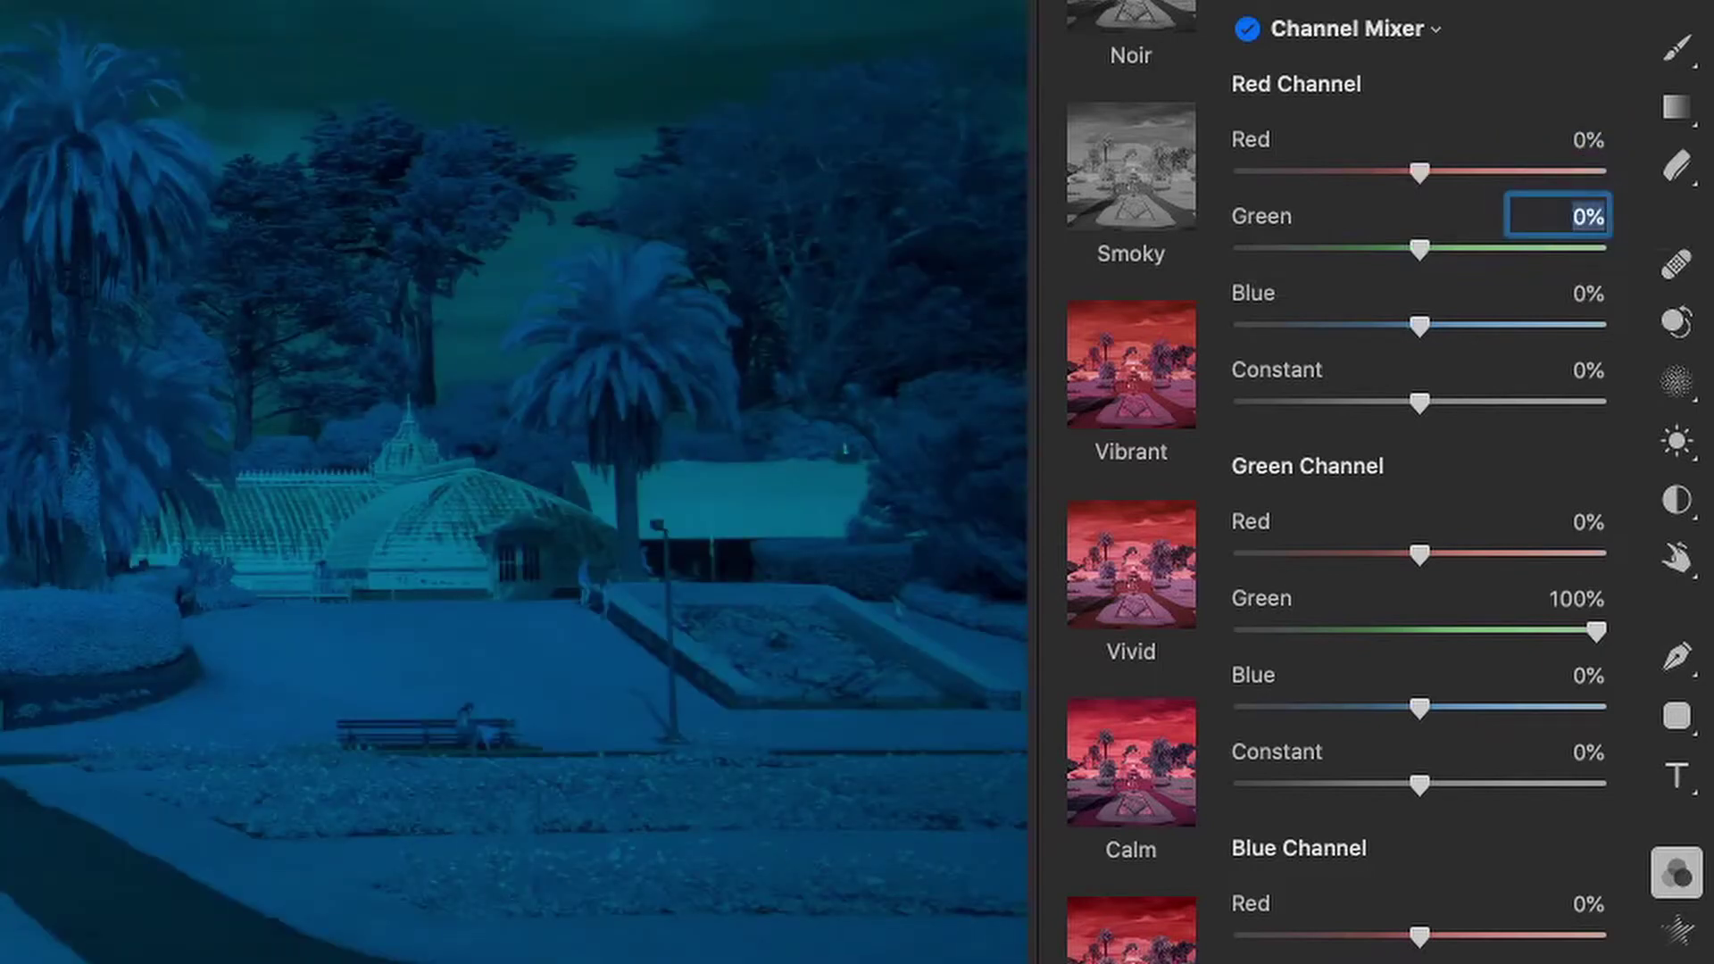
key("Tab")
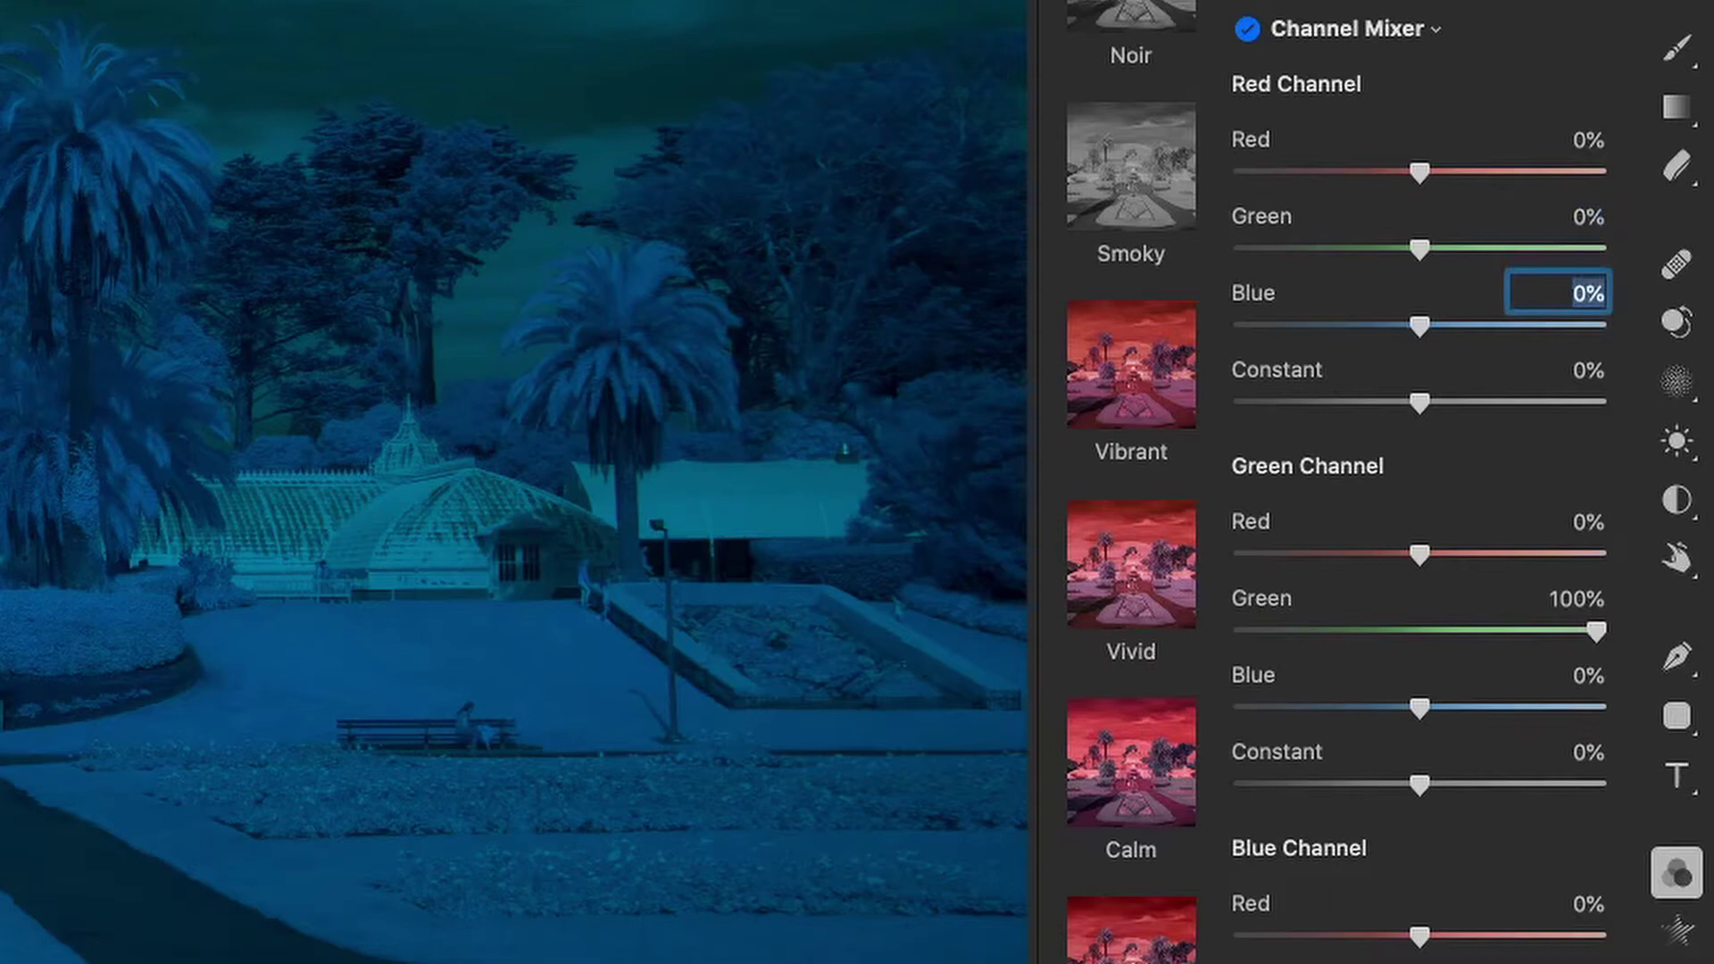
type("100")
key("Tab")
key("Tab")
key("Tab")
key("Tab")
key("Tab")
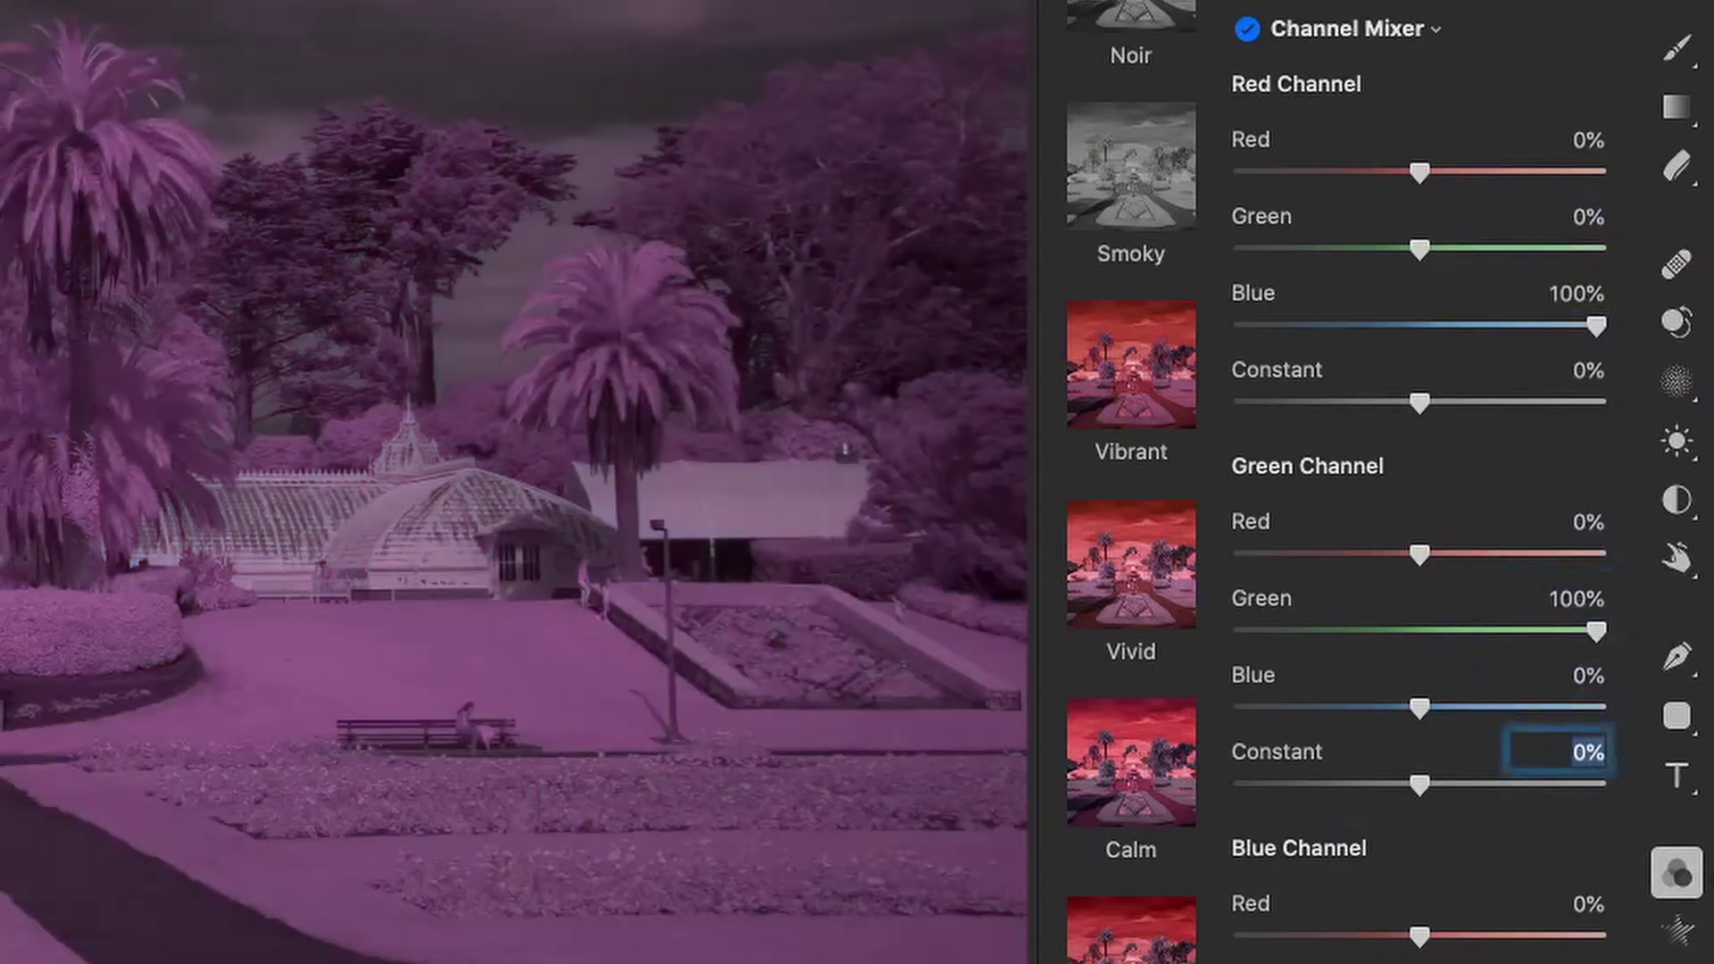
key("Tab")
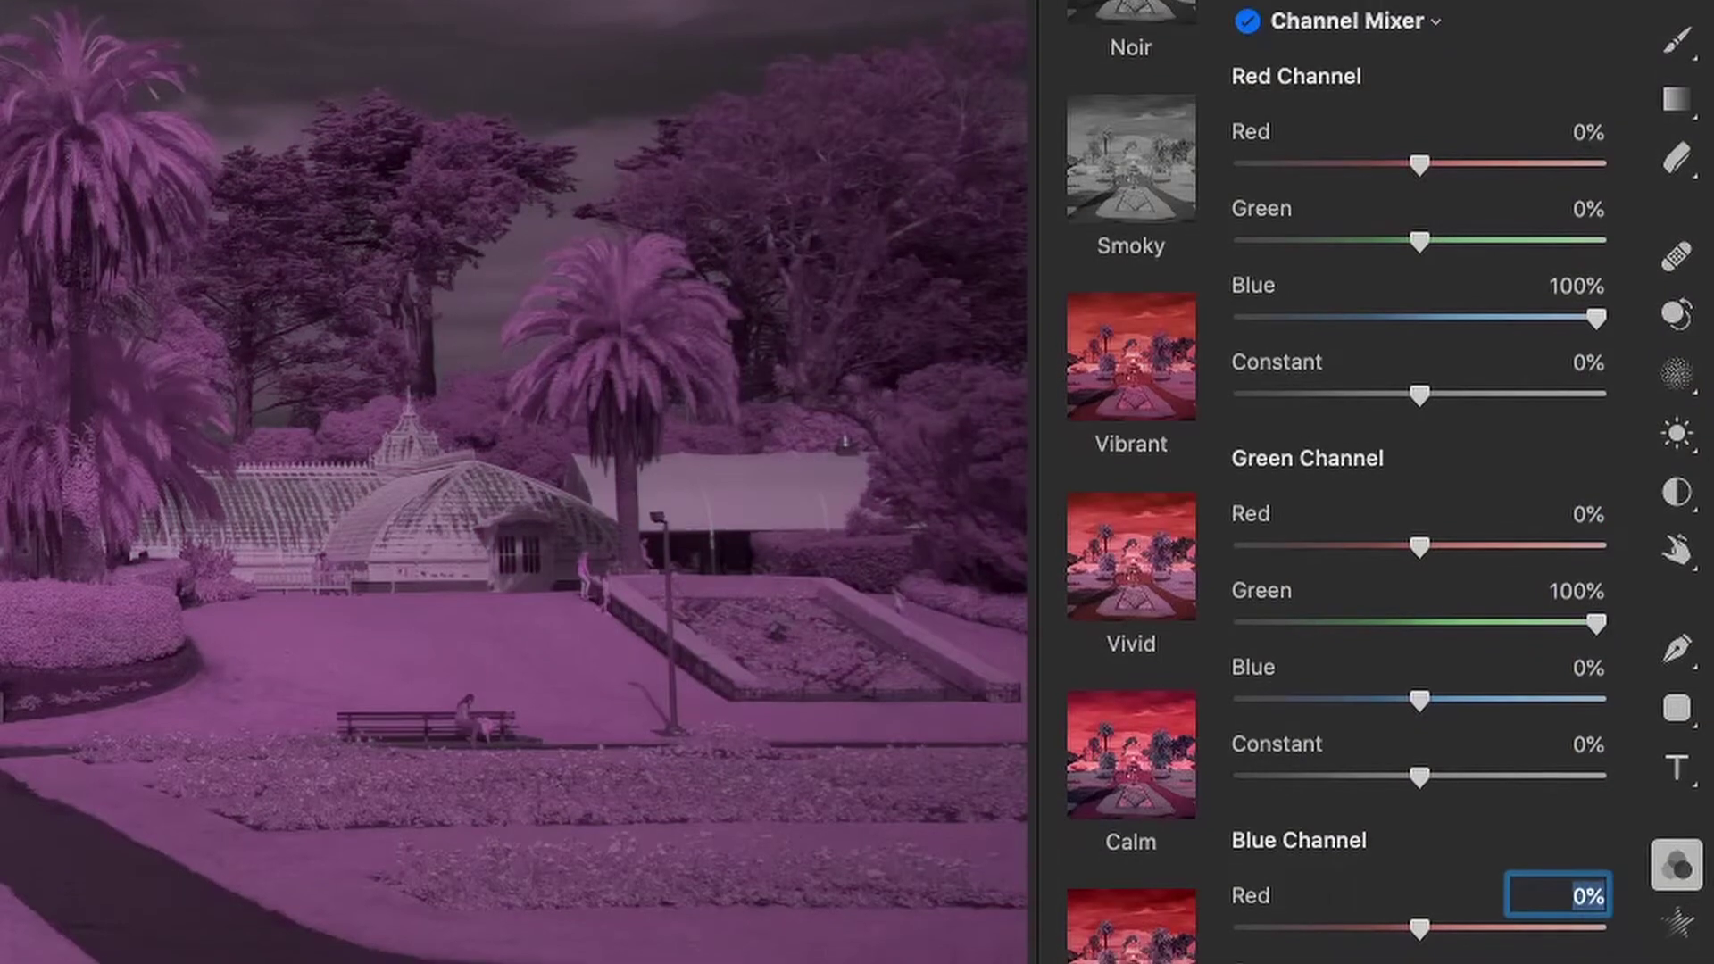
type("100")
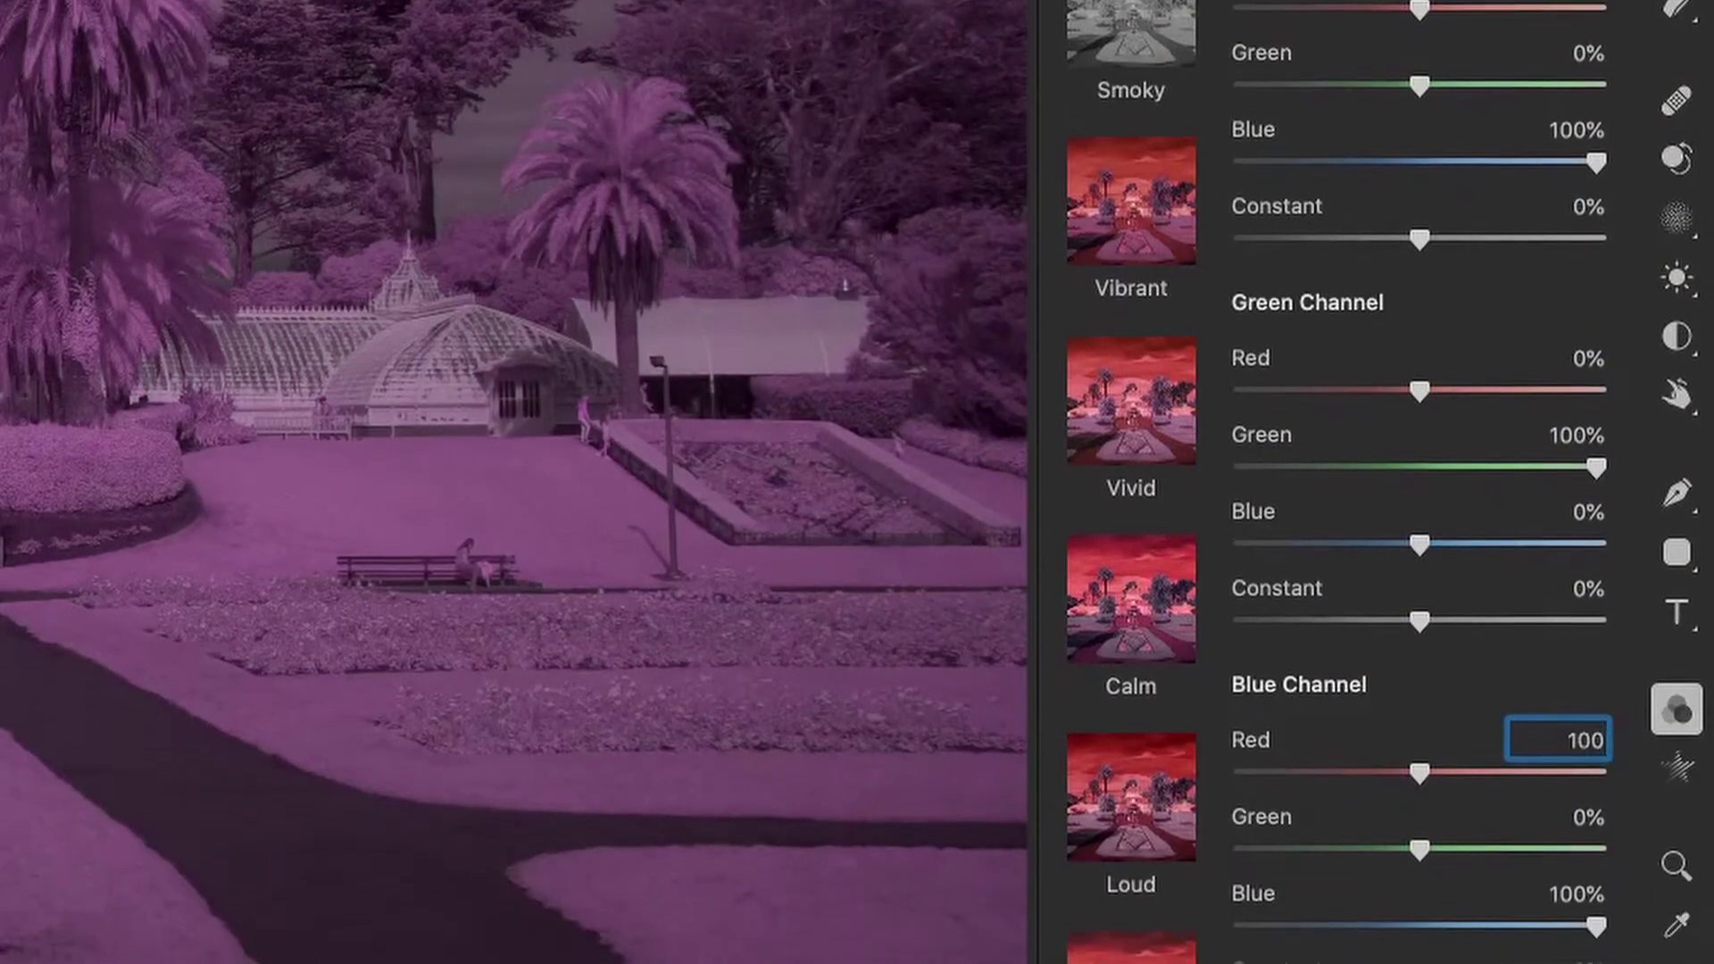
key("Tab")
key("Tab")
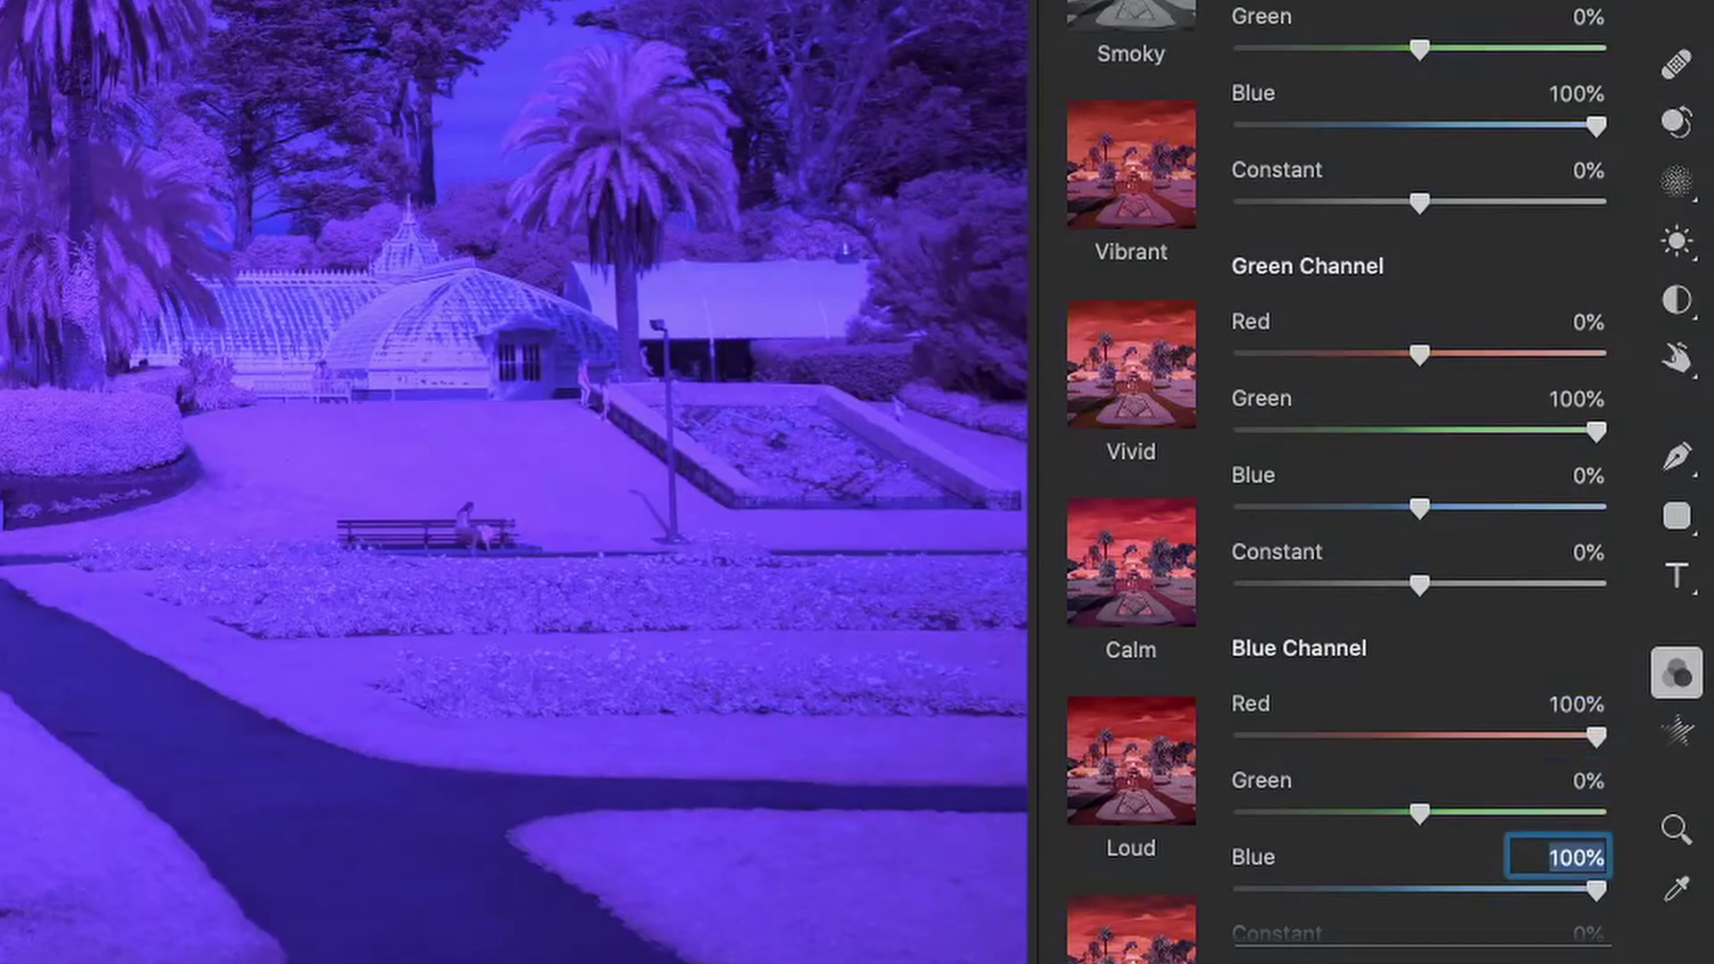
type("0")
key("Tab")
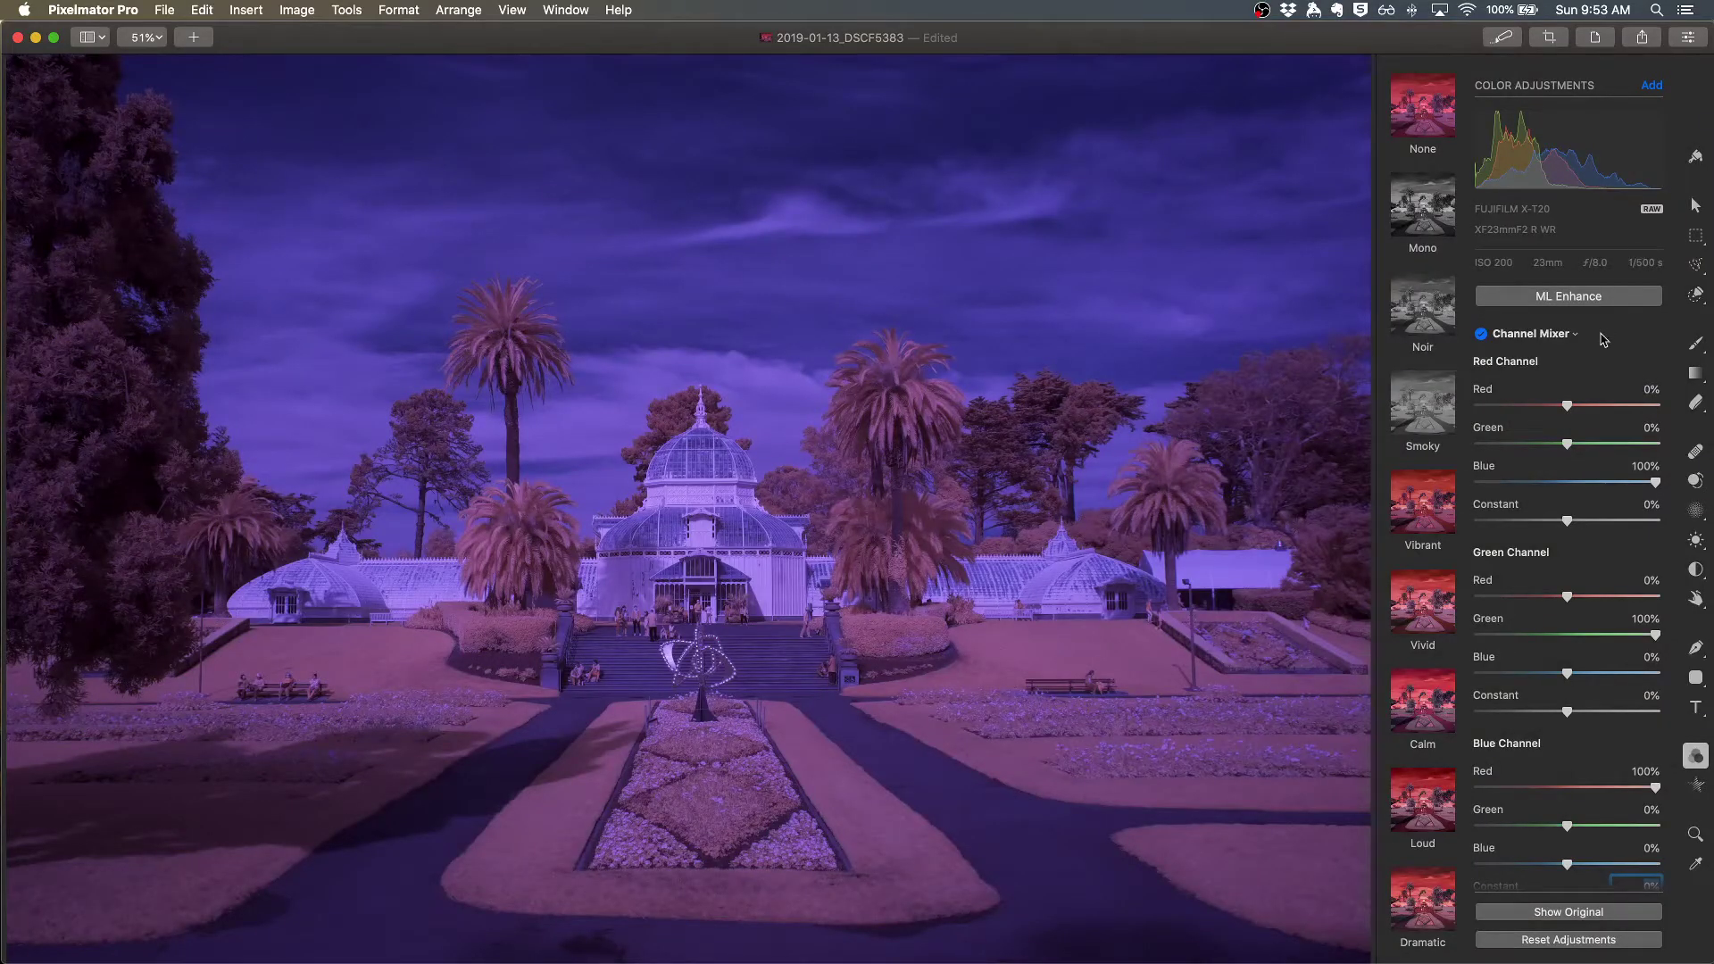
Auto-correct white balance, then sample the sky as neutral gray (Temperature -136%, Tint -151%)
scroll(1602, 343, "up", 10)
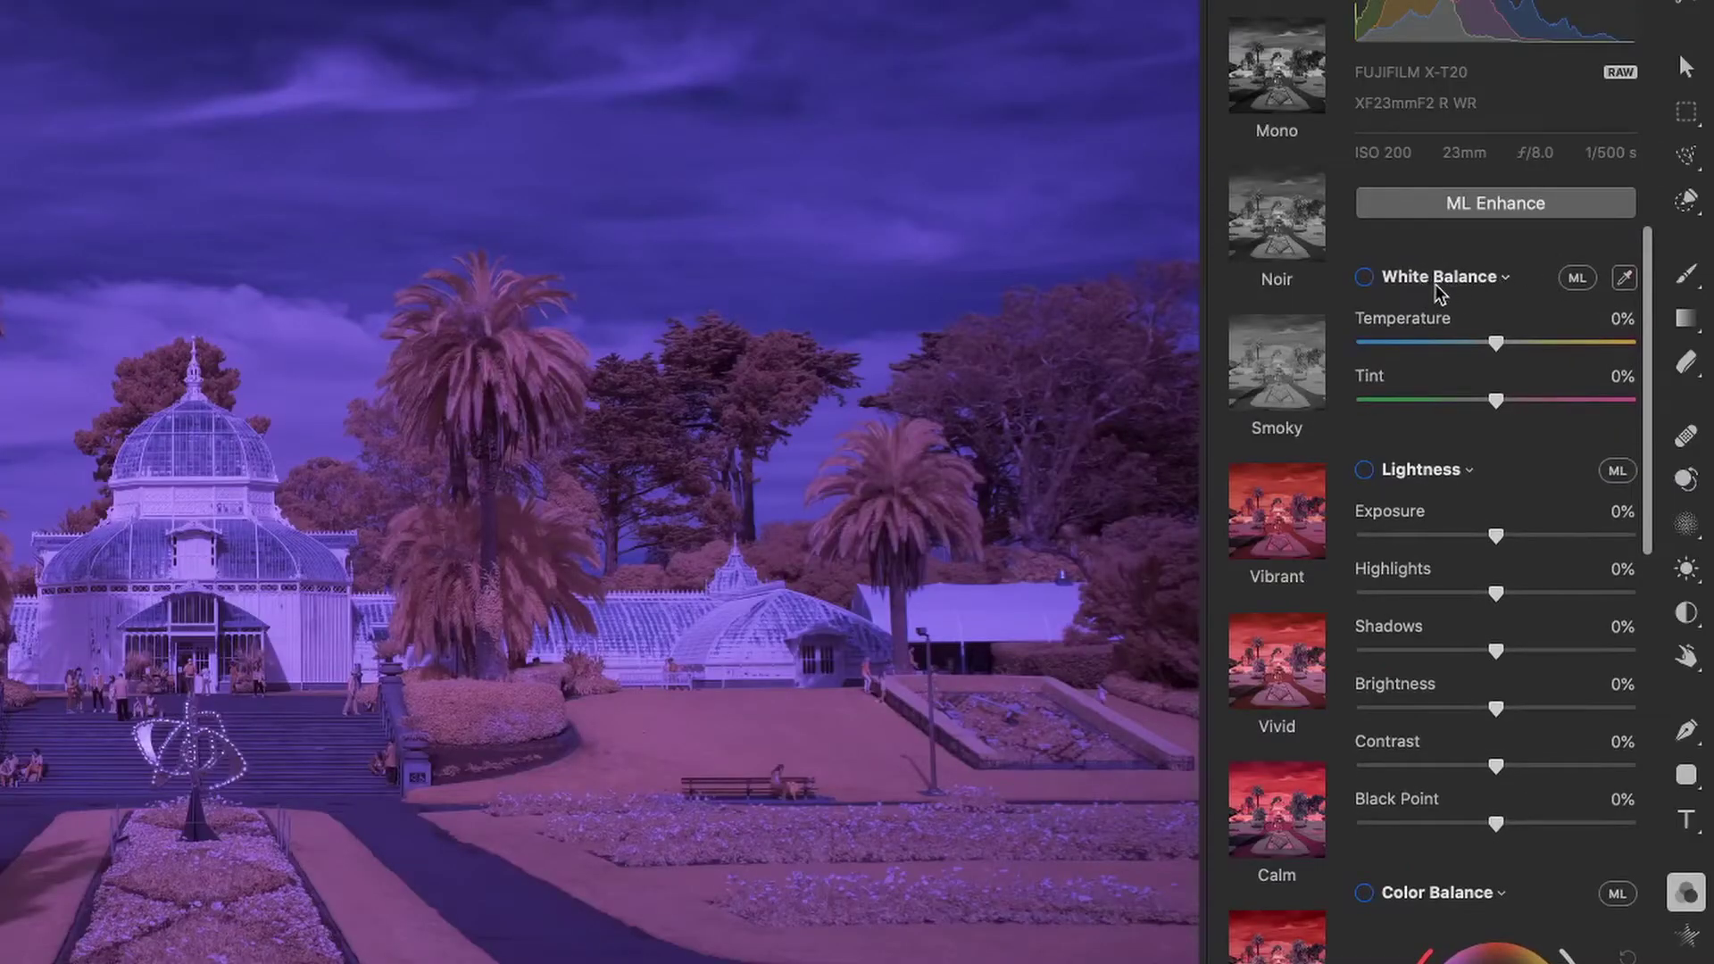
left_click(1579, 280)
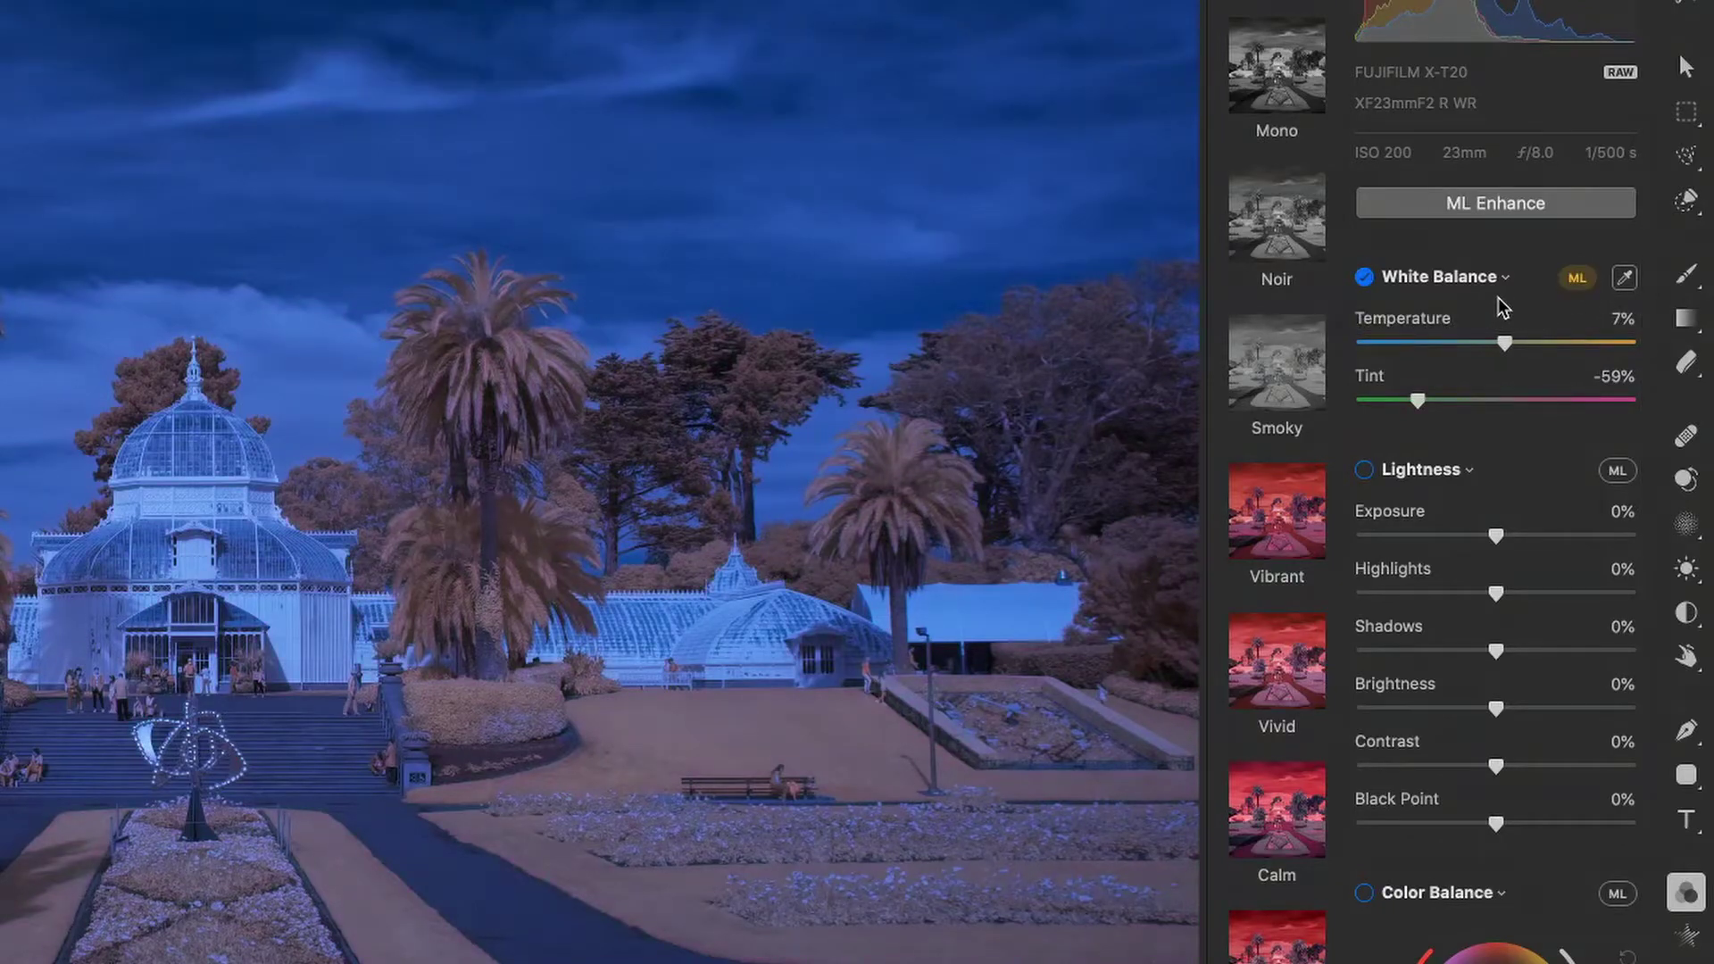
left_click(1627, 280)
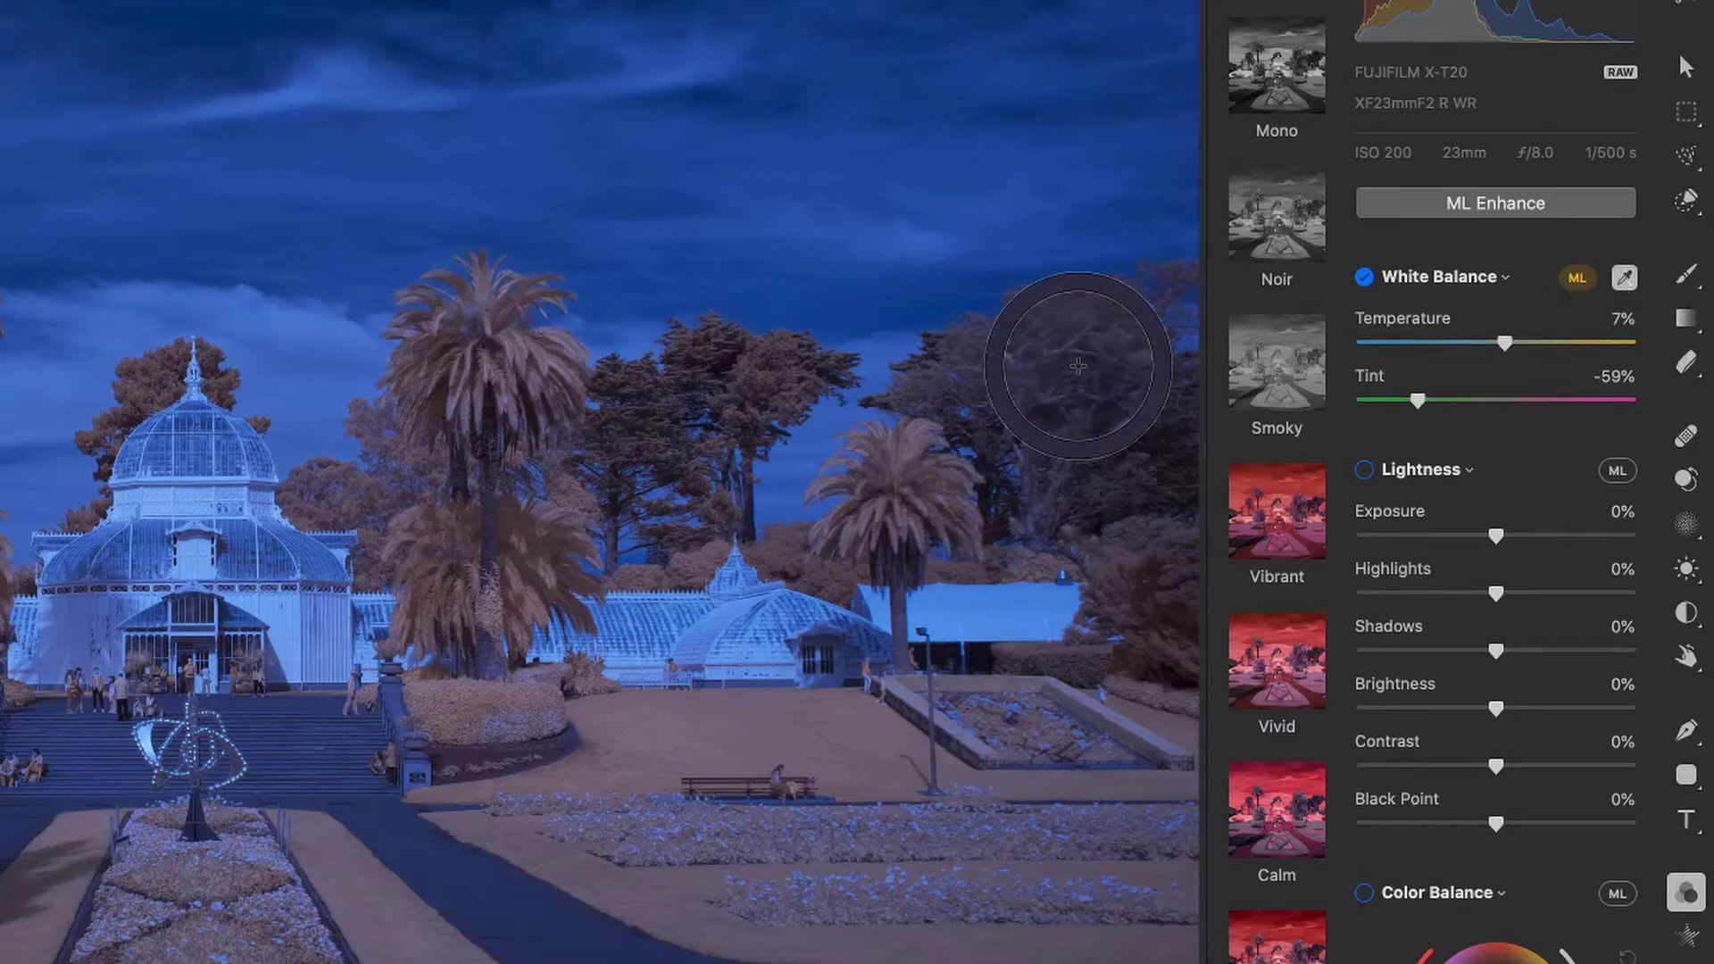
left_click(293, 323)
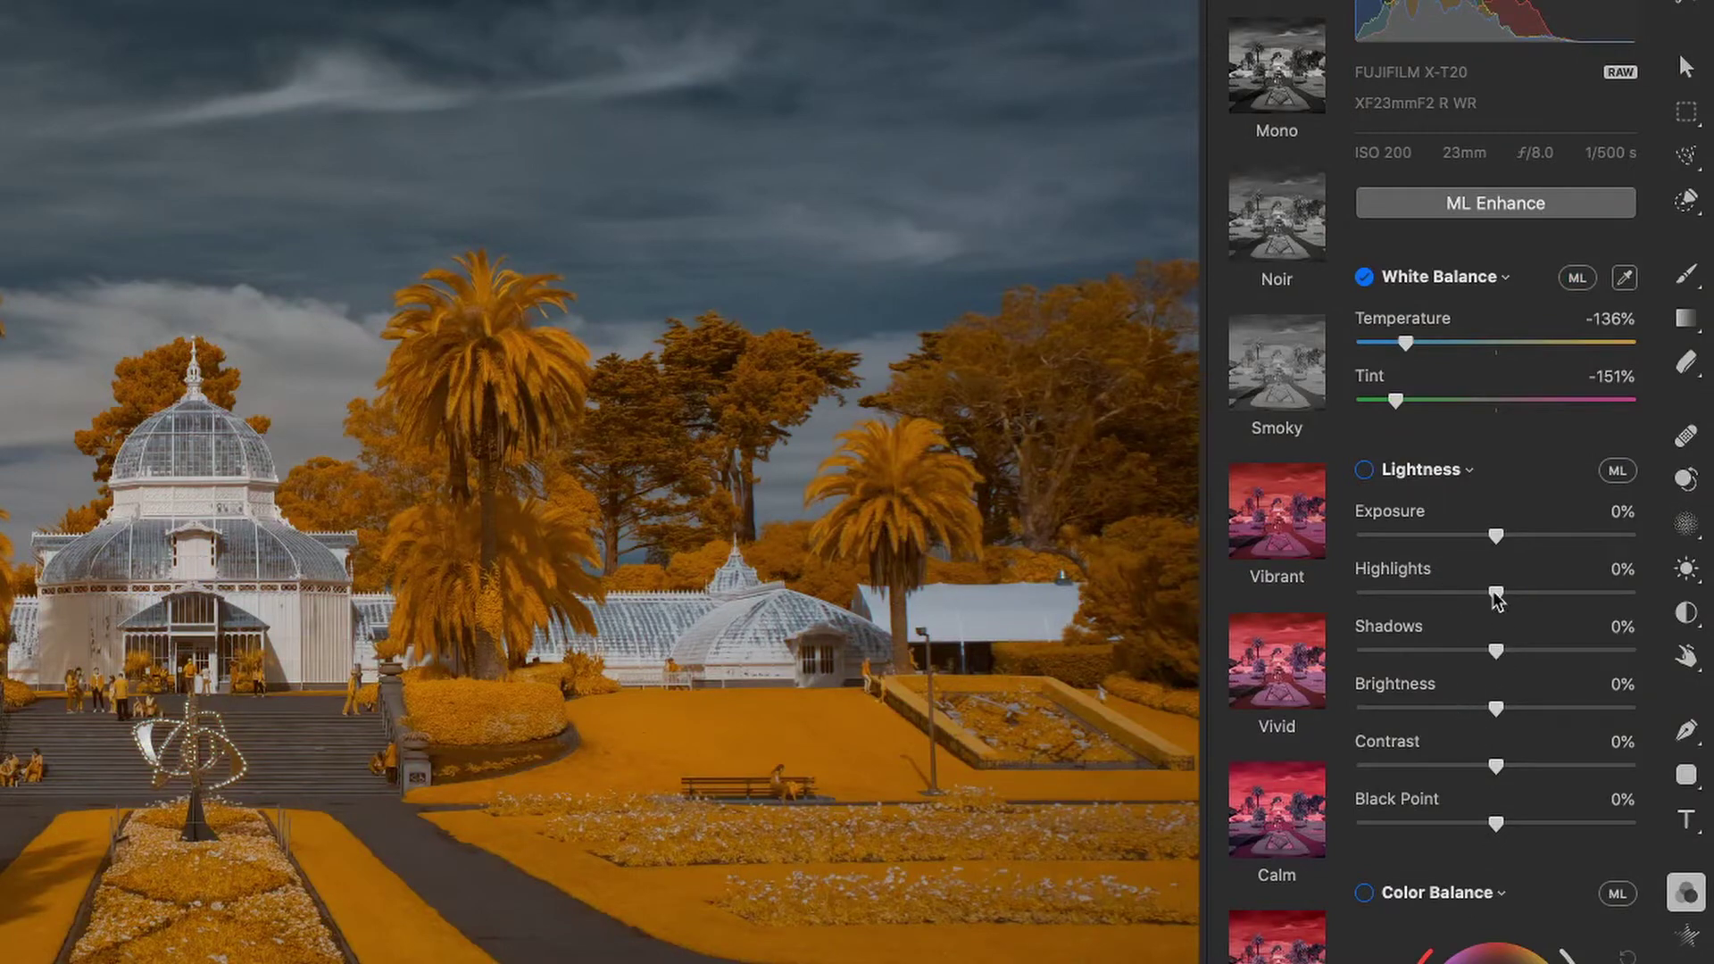
Apply automatic Lightness (Brightness 60%, Contrast -11%, Black Point 3%) and automatic Color Balance
left_click(1618, 473)
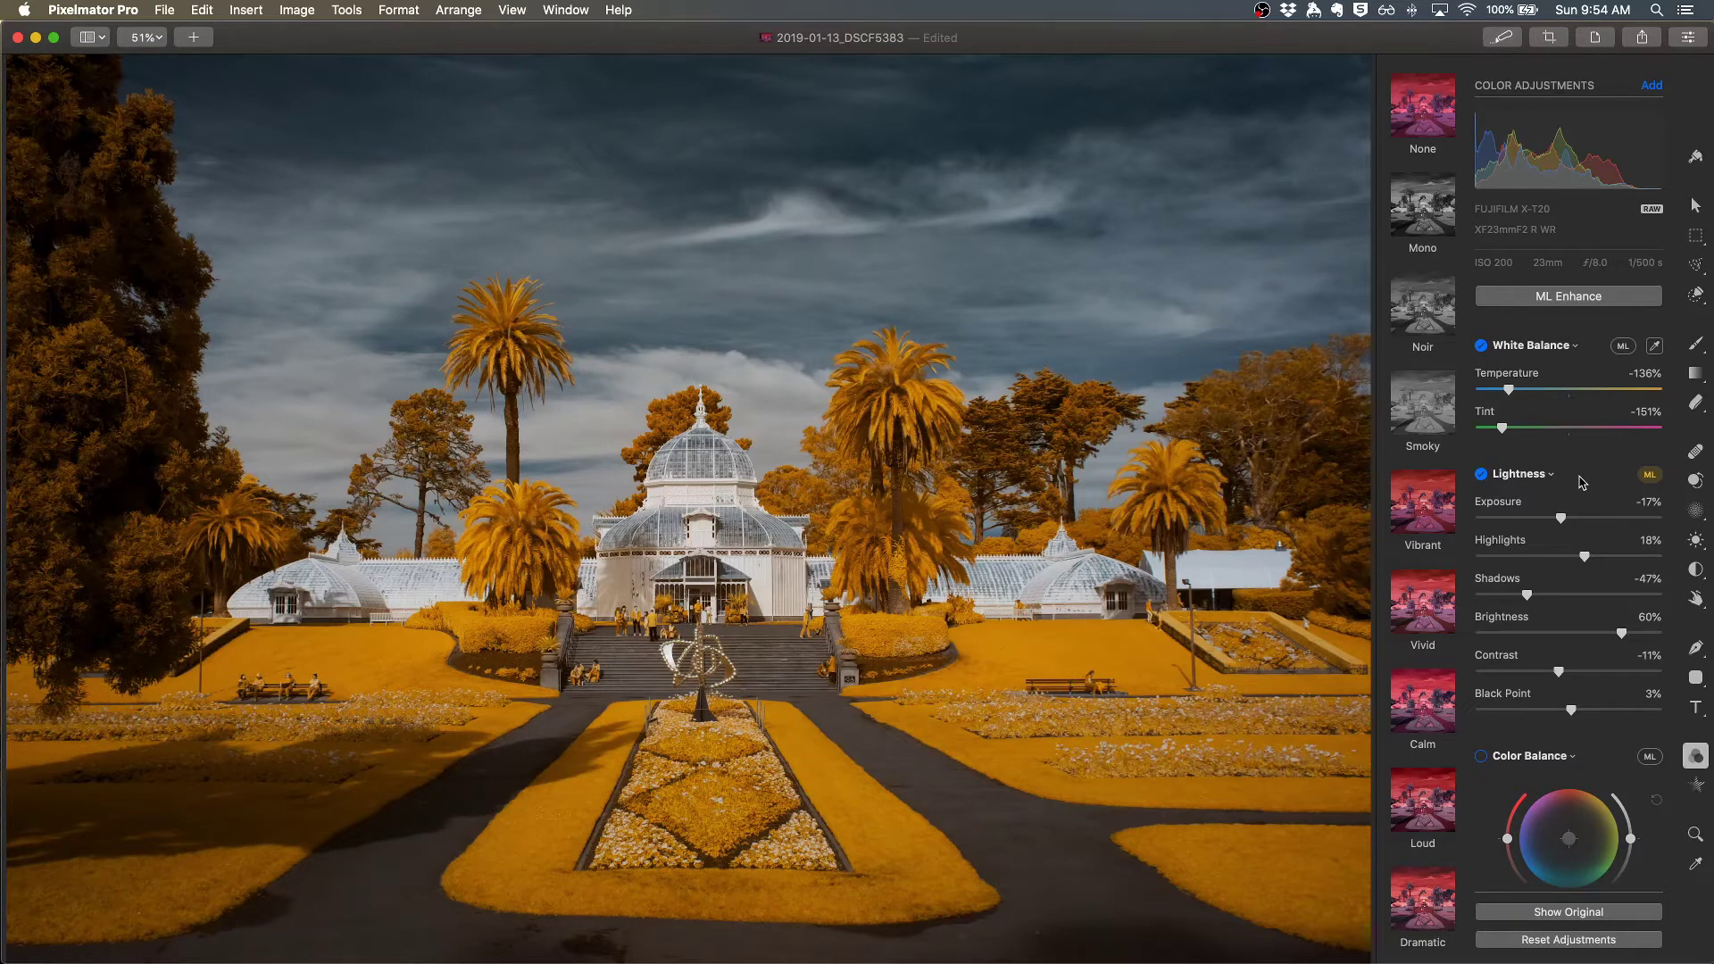
scroll(1581, 483, "down", 2)
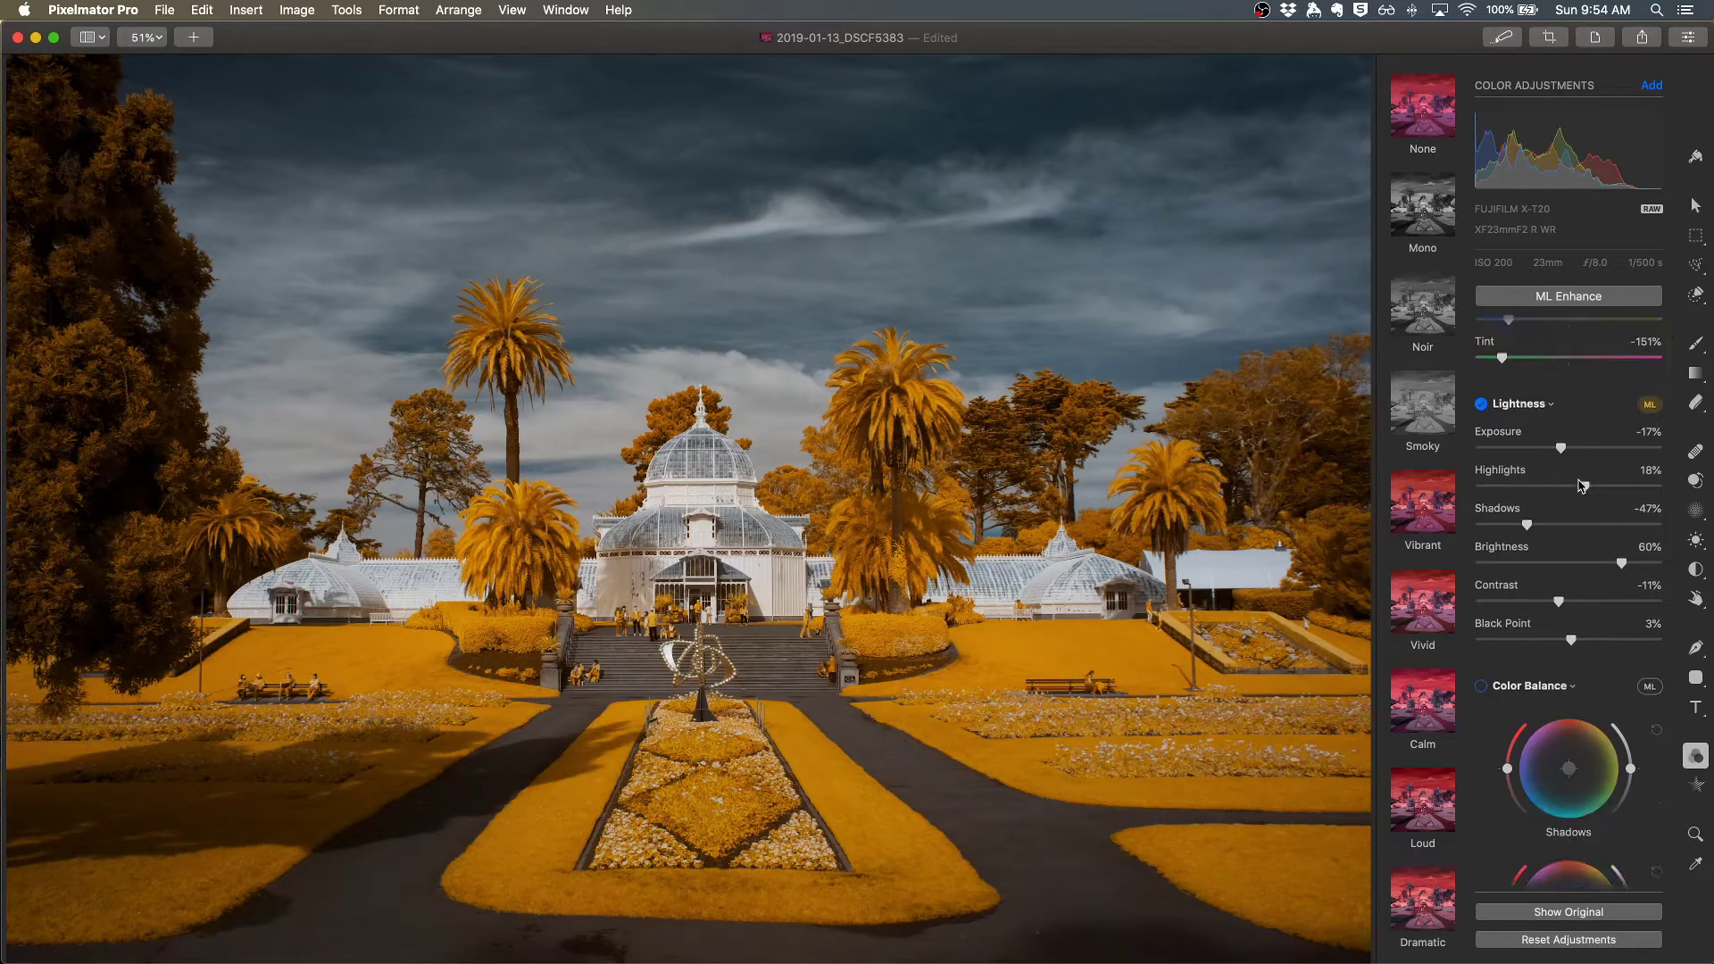
scroll(1581, 485, "down", 5)
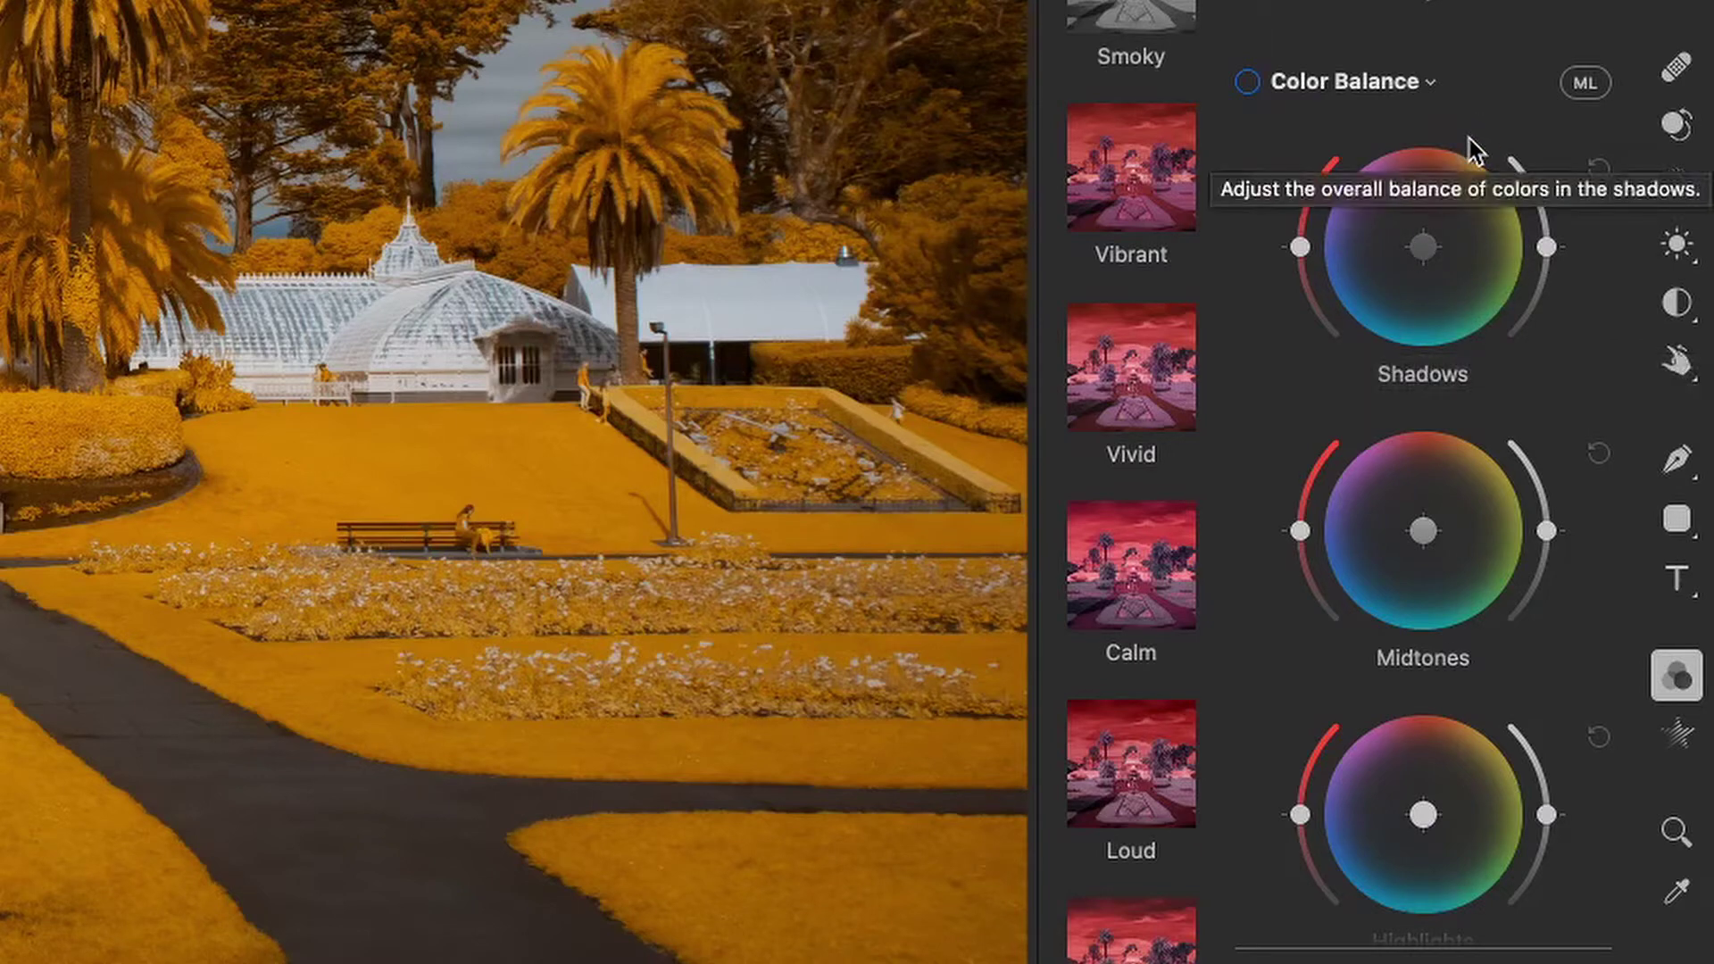
left_click(1589, 91)
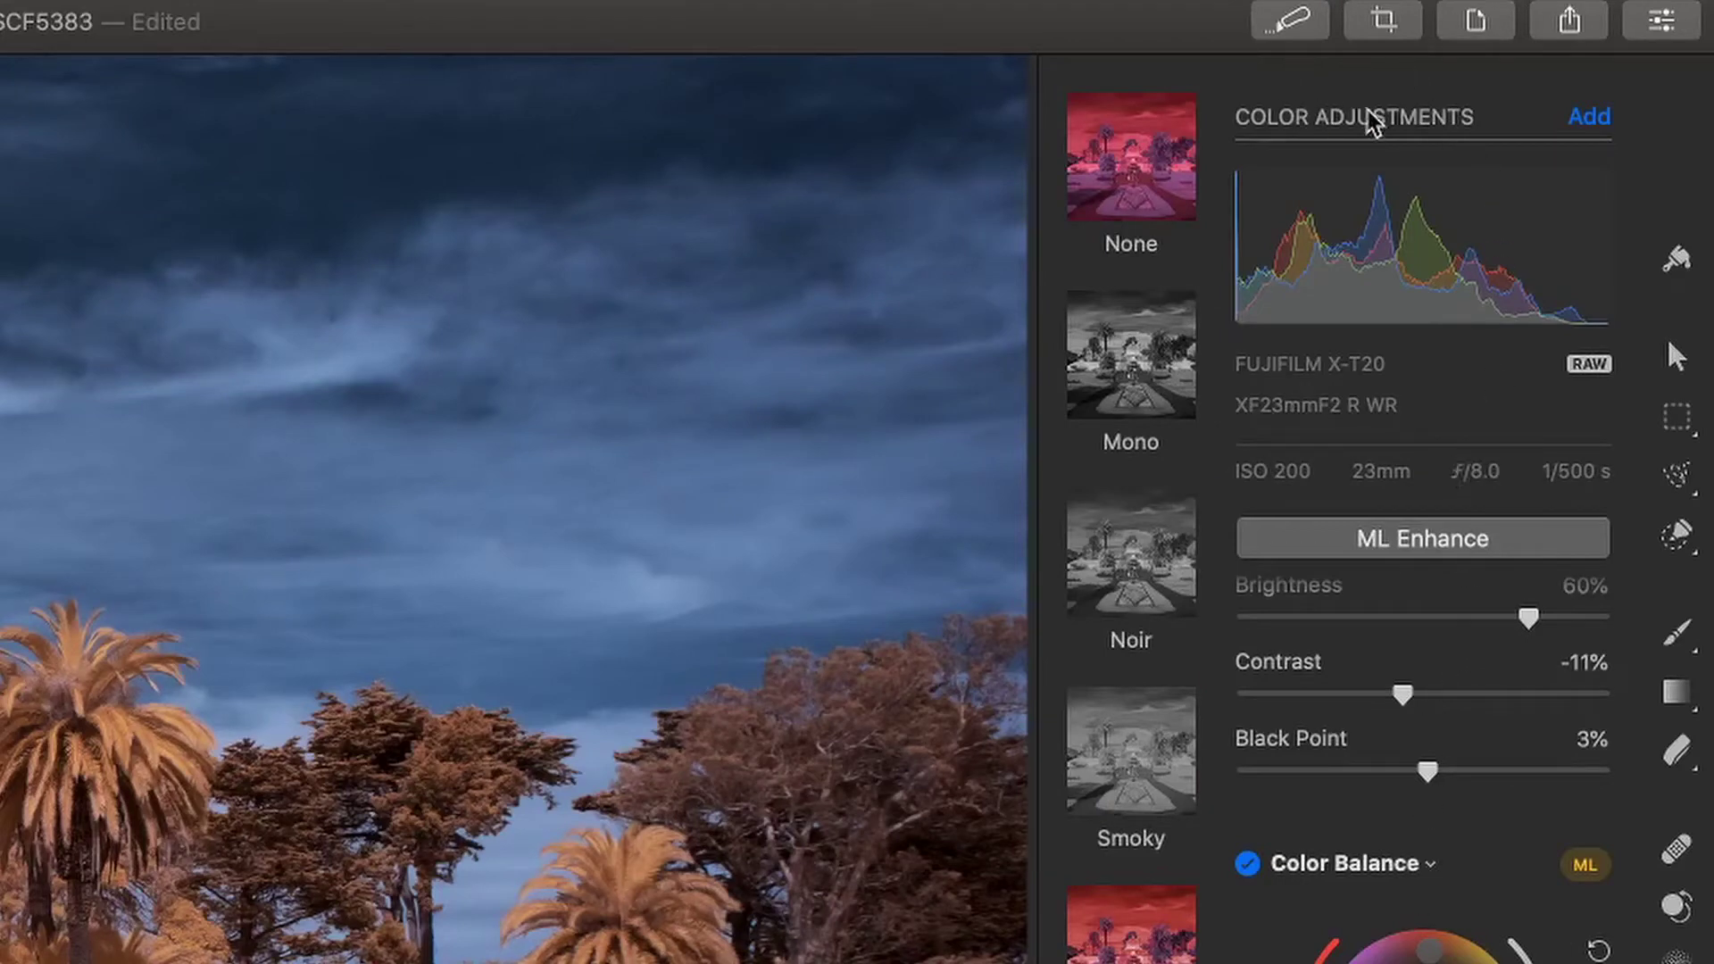
Add Hue & Saturation, try hue shifts on the foliage, reset Hue to 0%, and test Saturation
left_click(1584, 121)
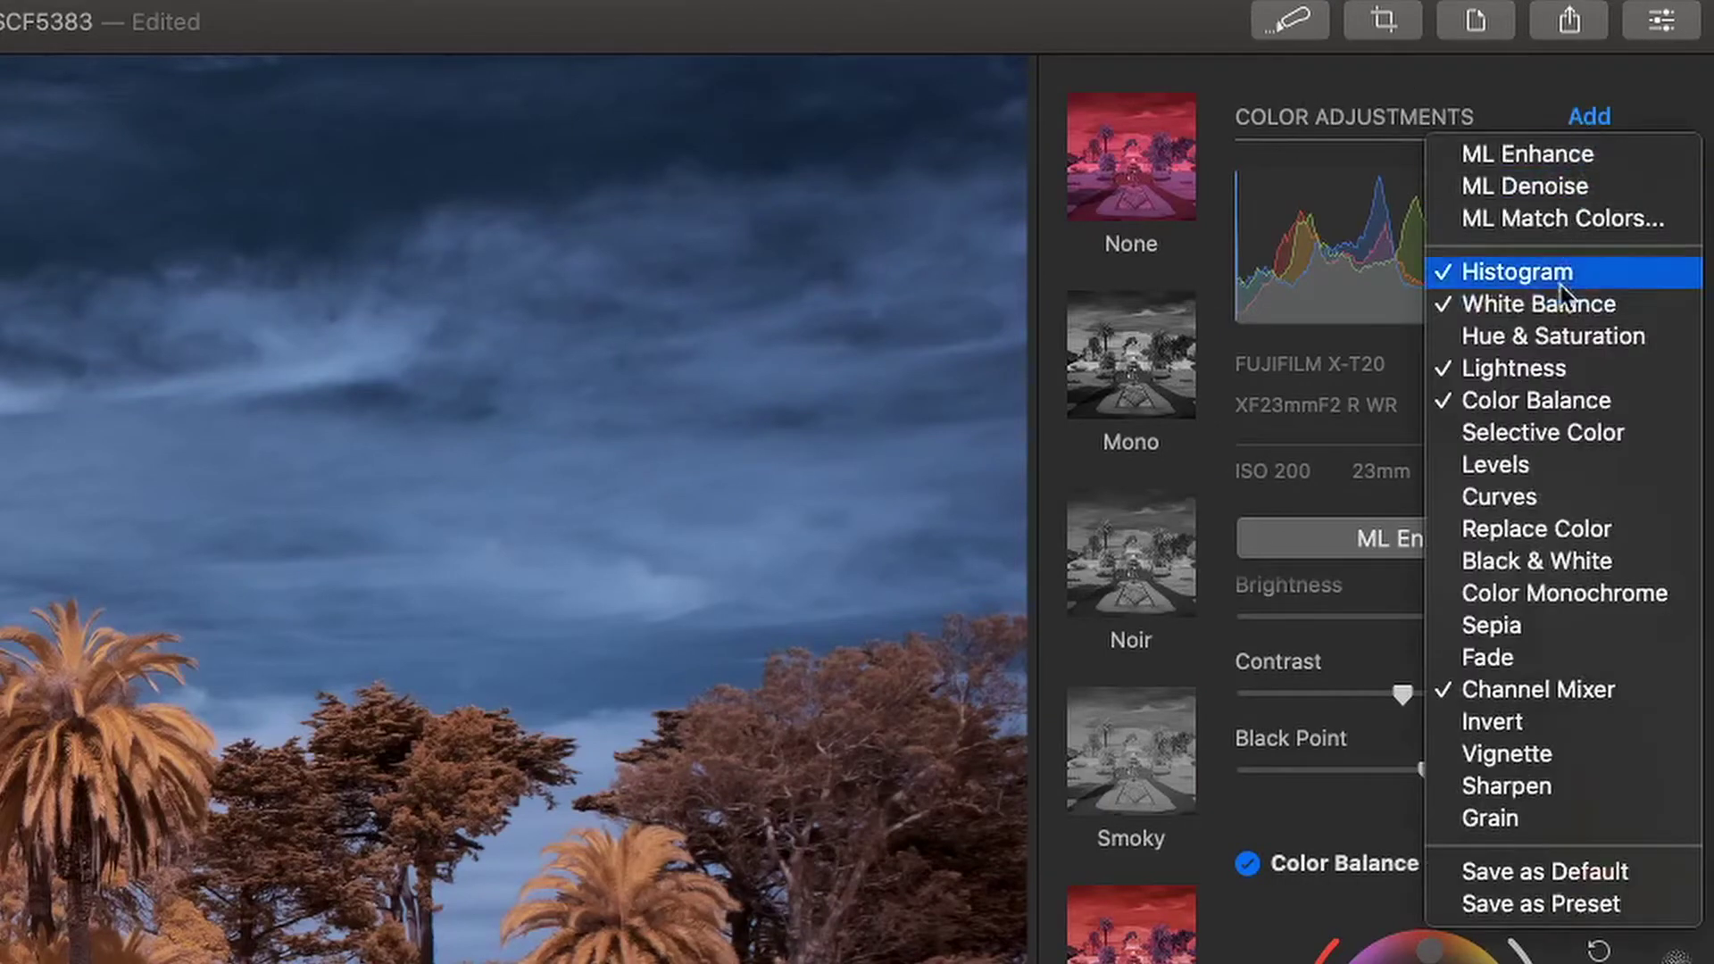
left_click(1563, 349)
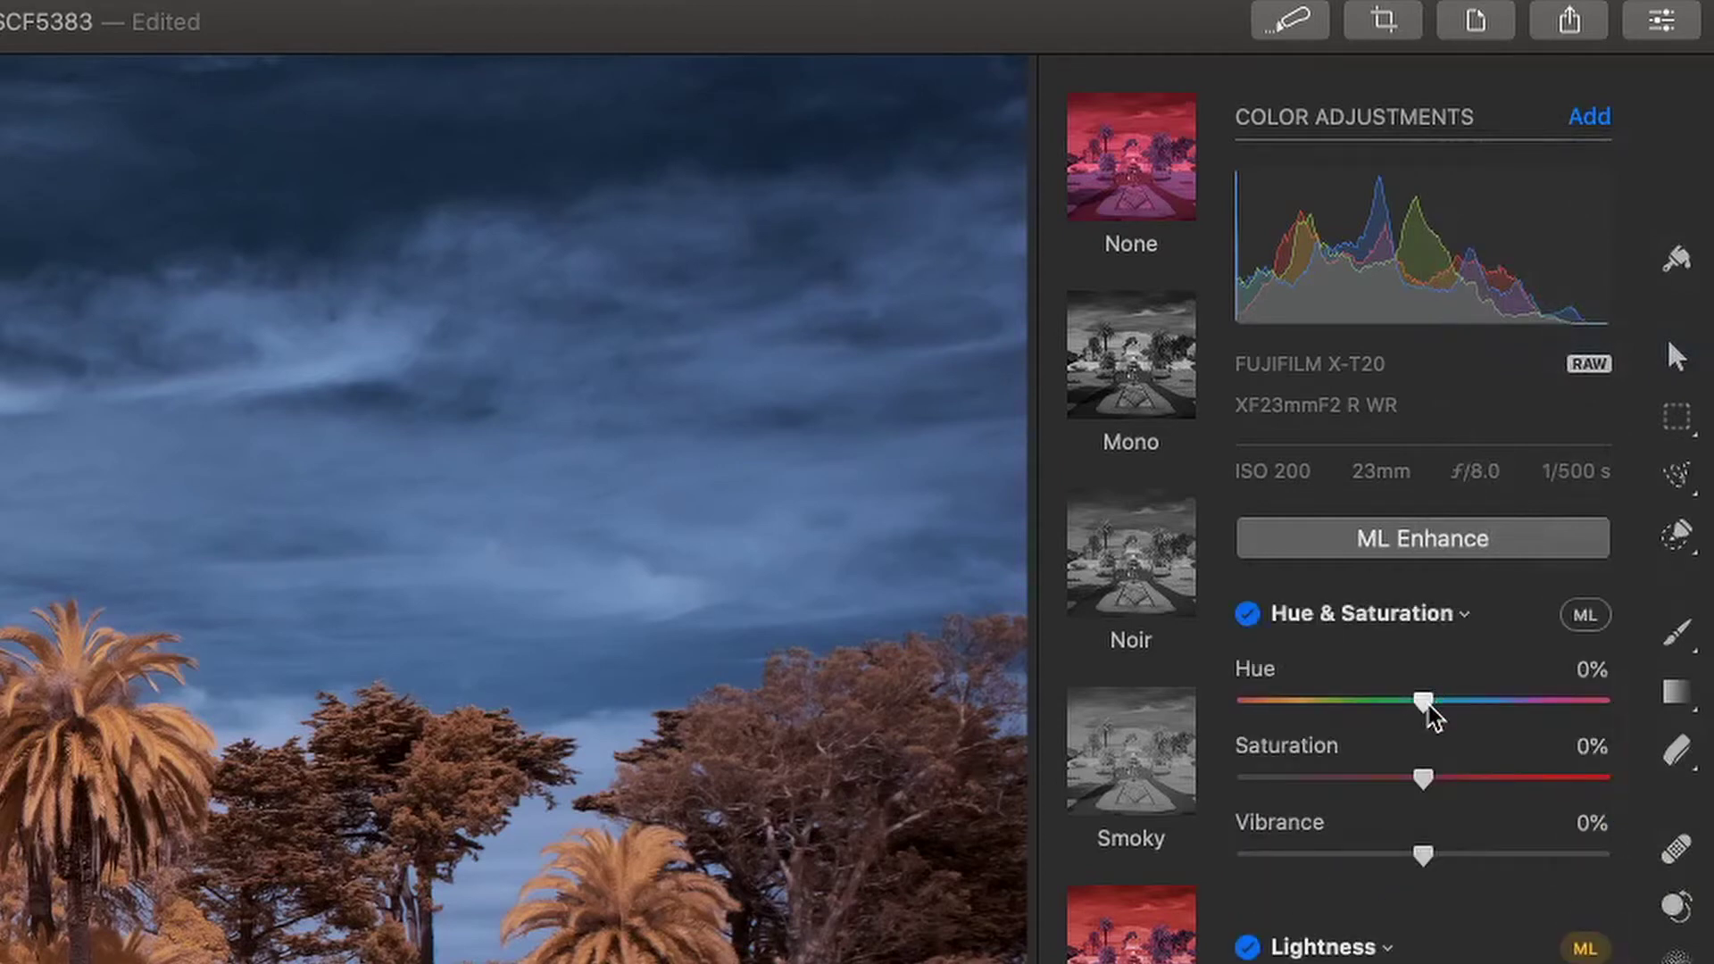
mouse_move(1426, 705)
left_mouse_down()
mouse_move(1487, 708)
mouse_move(1404, 708)
left_mouse_up()
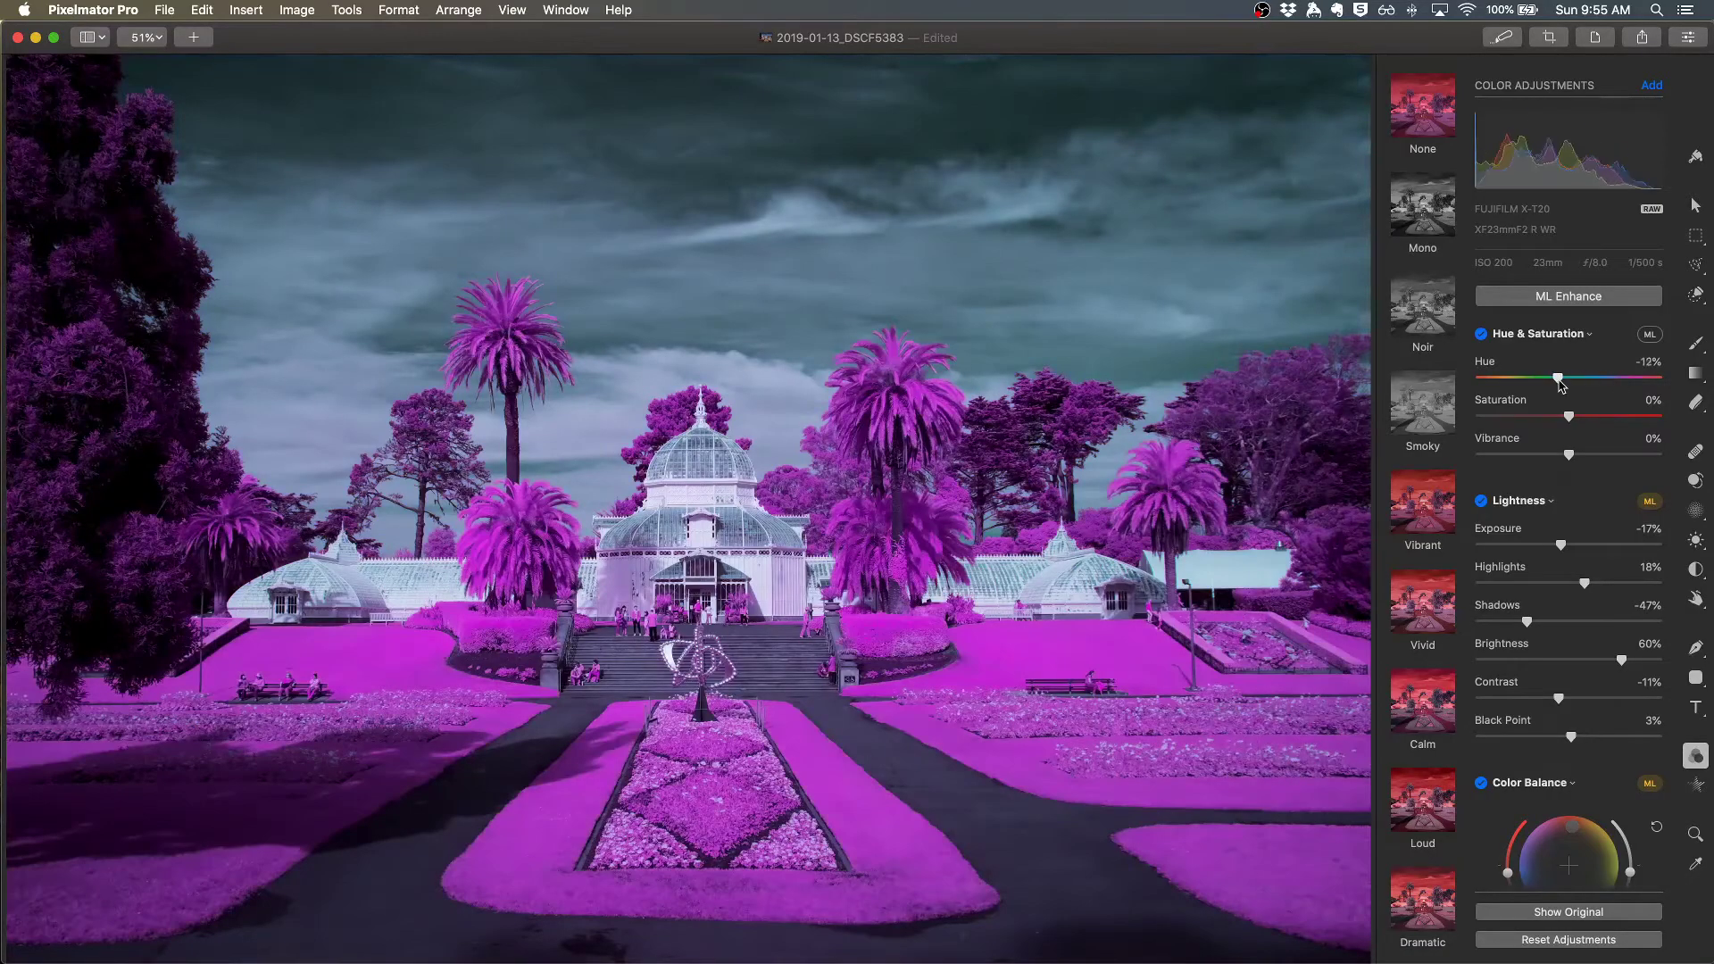
mouse_move(1559, 379)
left_mouse_down()
mouse_move(1580, 383)
mouse_move(1520, 386)
mouse_move(1612, 386)
mouse_move(1576, 386)
left_mouse_up()
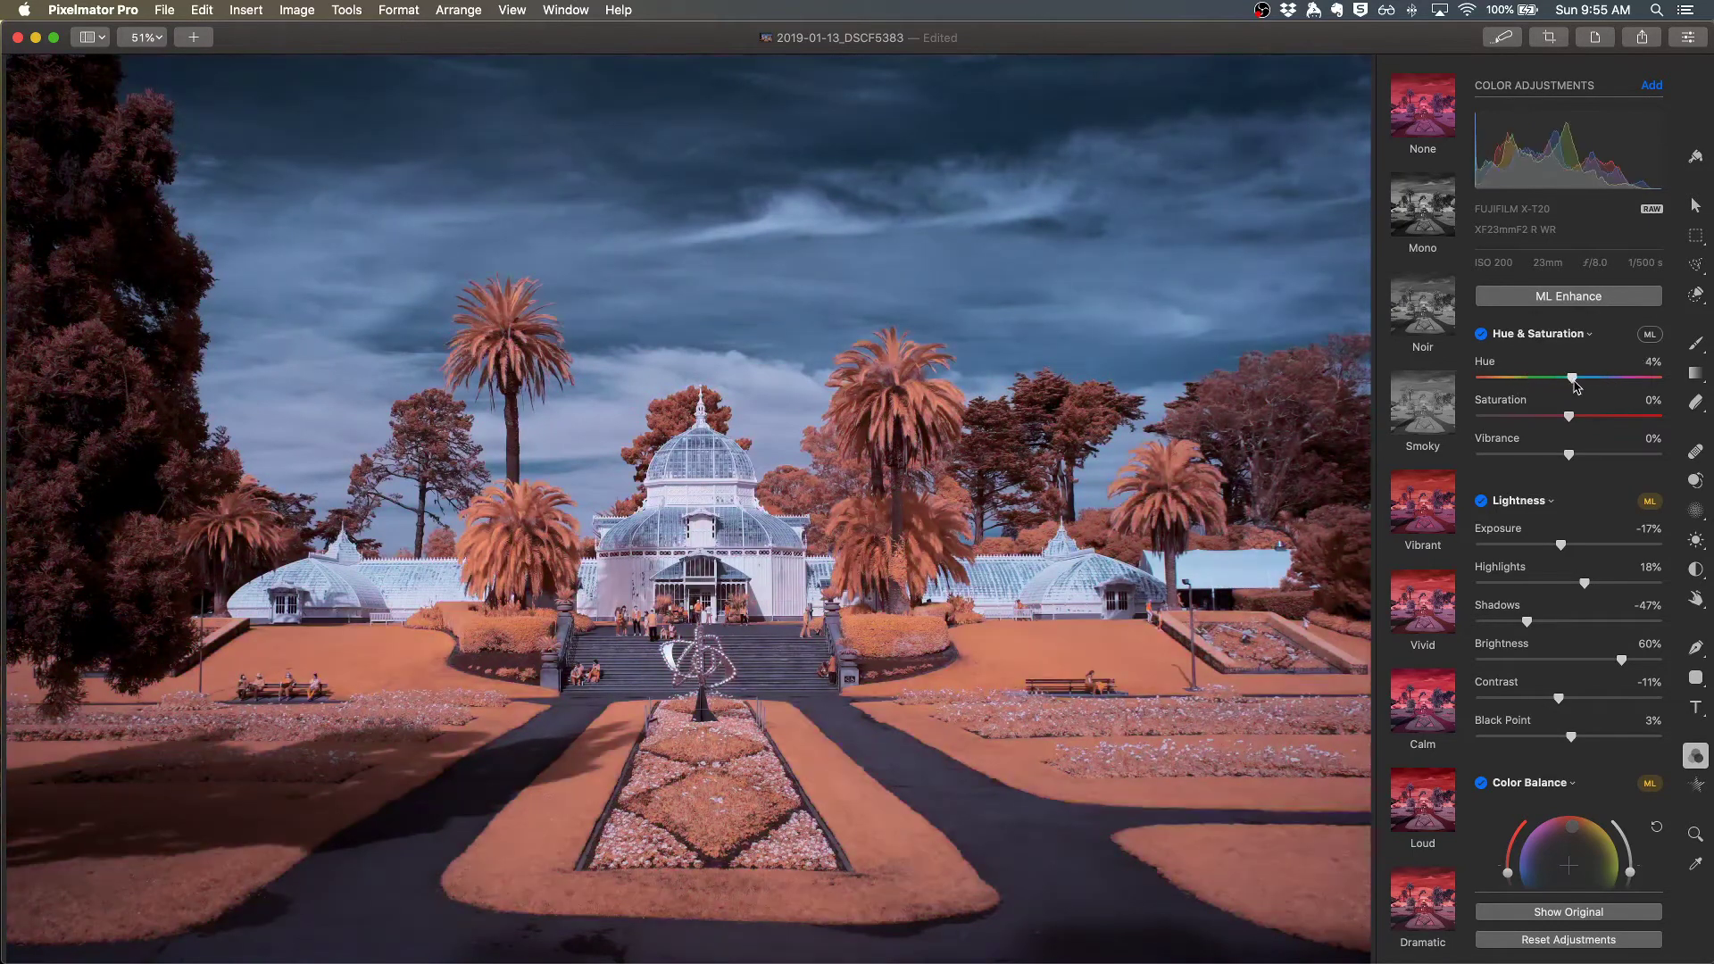
double_click(1572, 378)
mouse_move(1571, 416)
left_mouse_down()
mouse_move(1626, 422)
mouse_move(1527, 423)
mouse_move(1568, 424)
left_mouse_up()
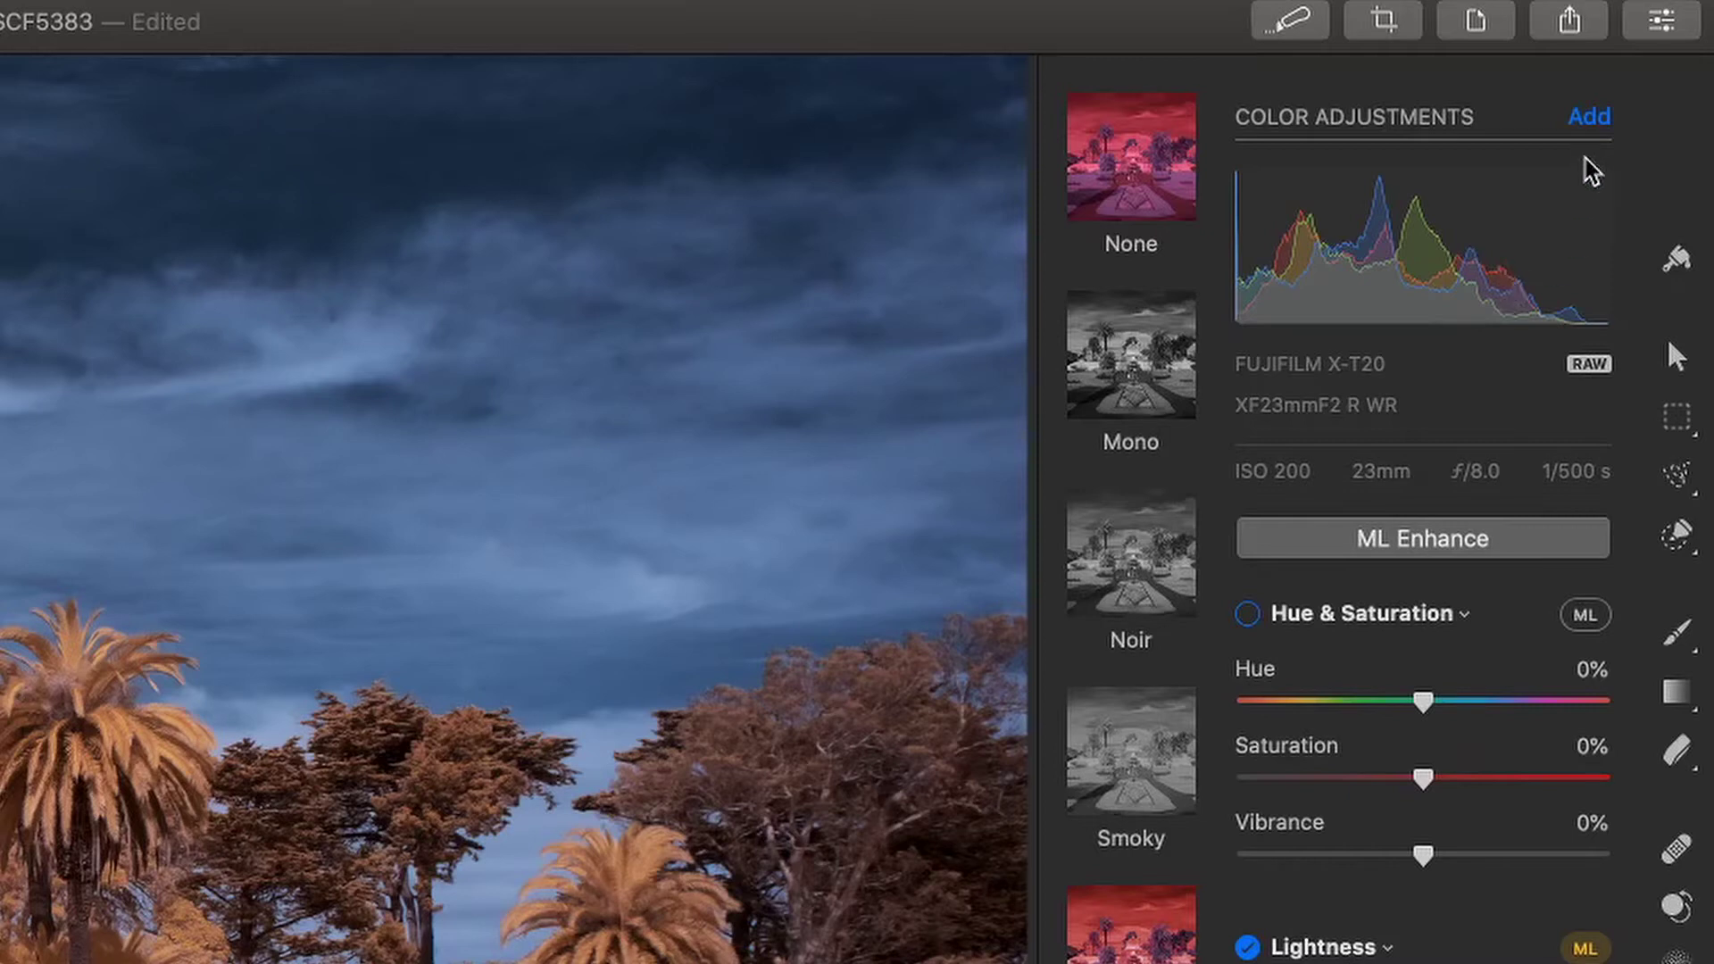
Add Selective Color and set the oranges to Hue 54%, Saturation -14%, Brightness 20%
left_click(1589, 117)
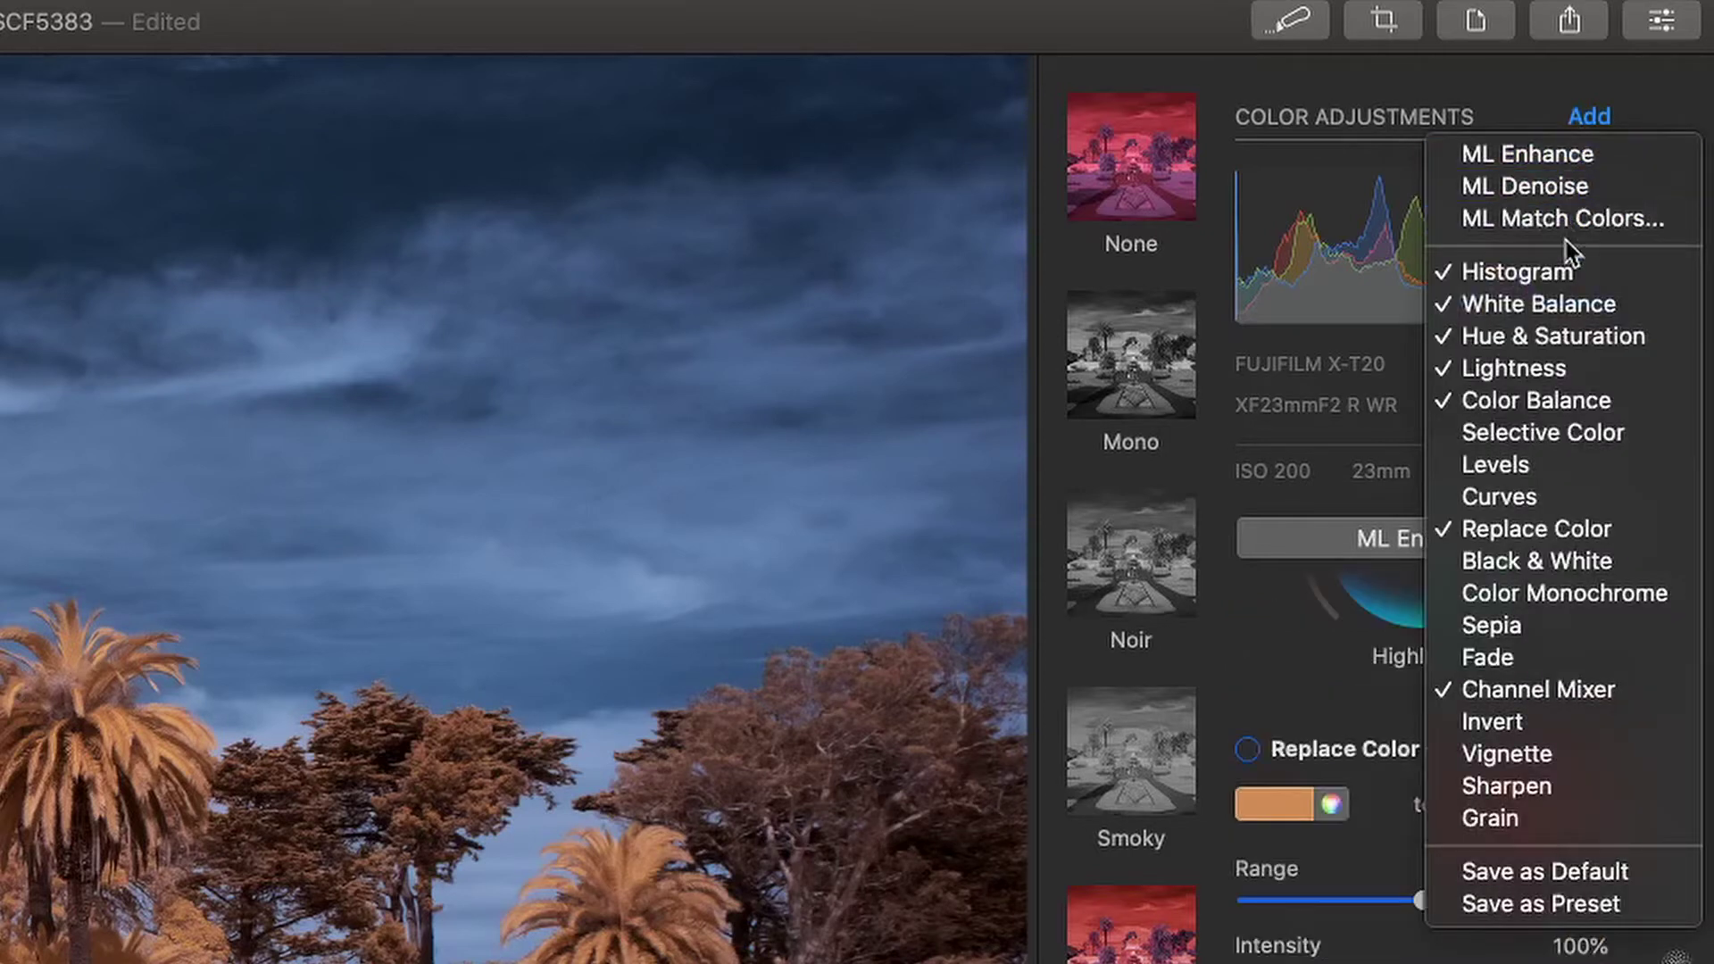
left_click(1553, 435)
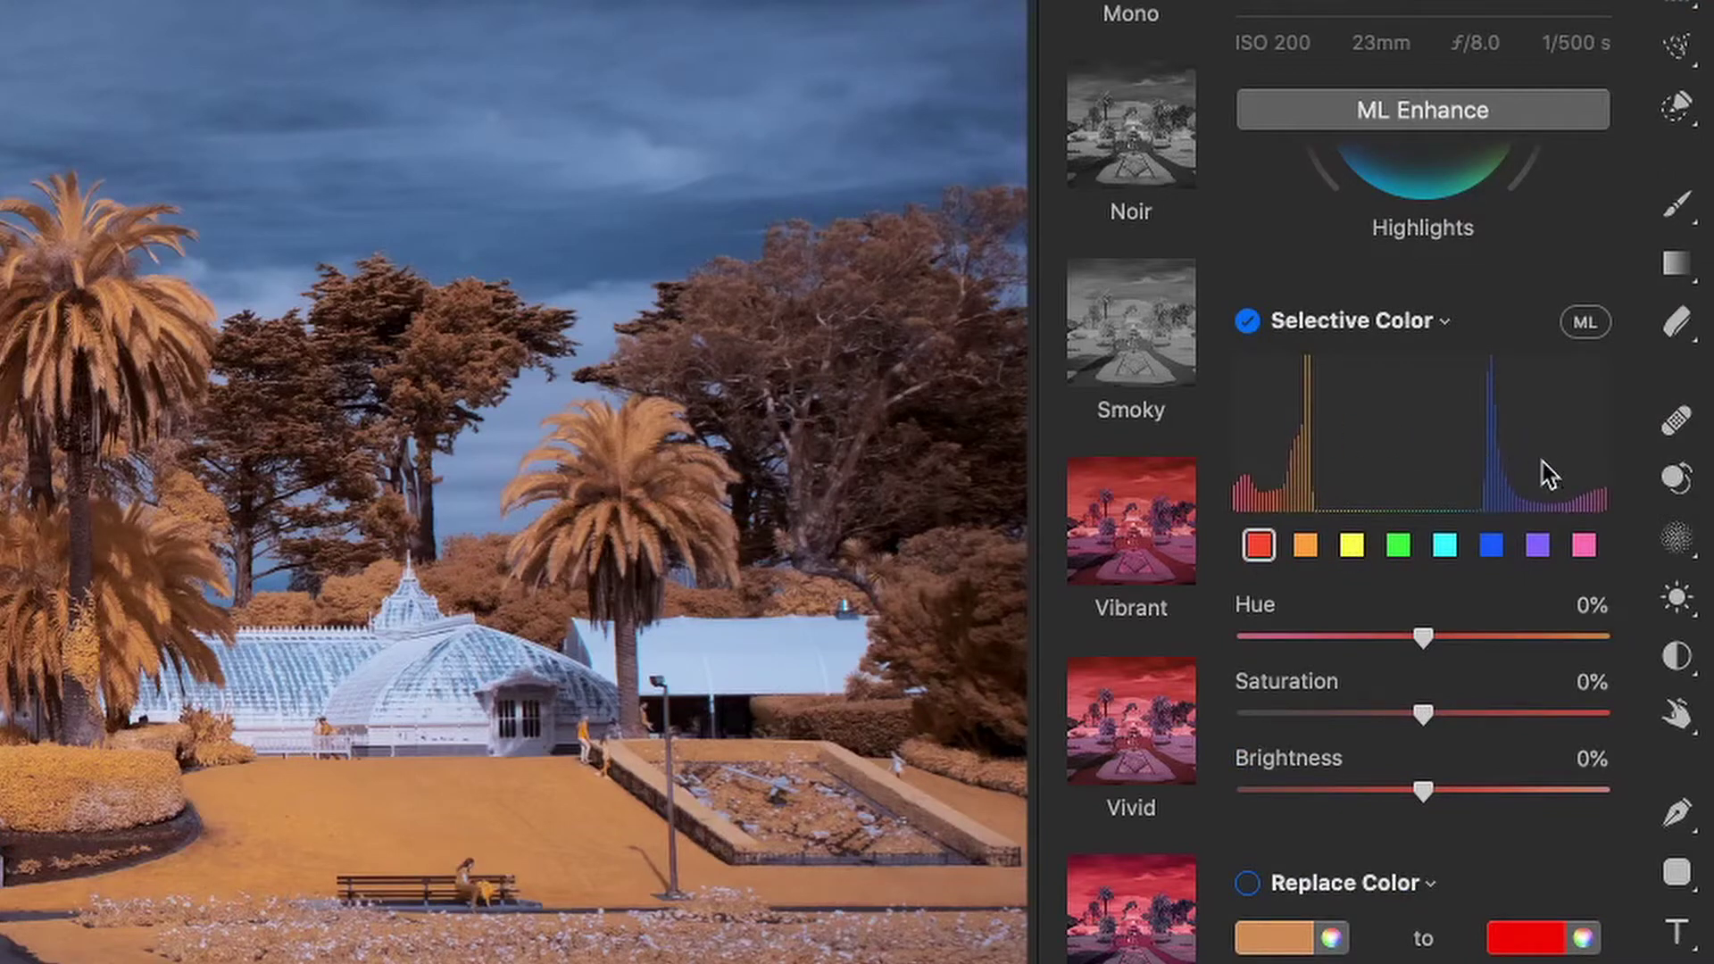
left_click(1305, 546)
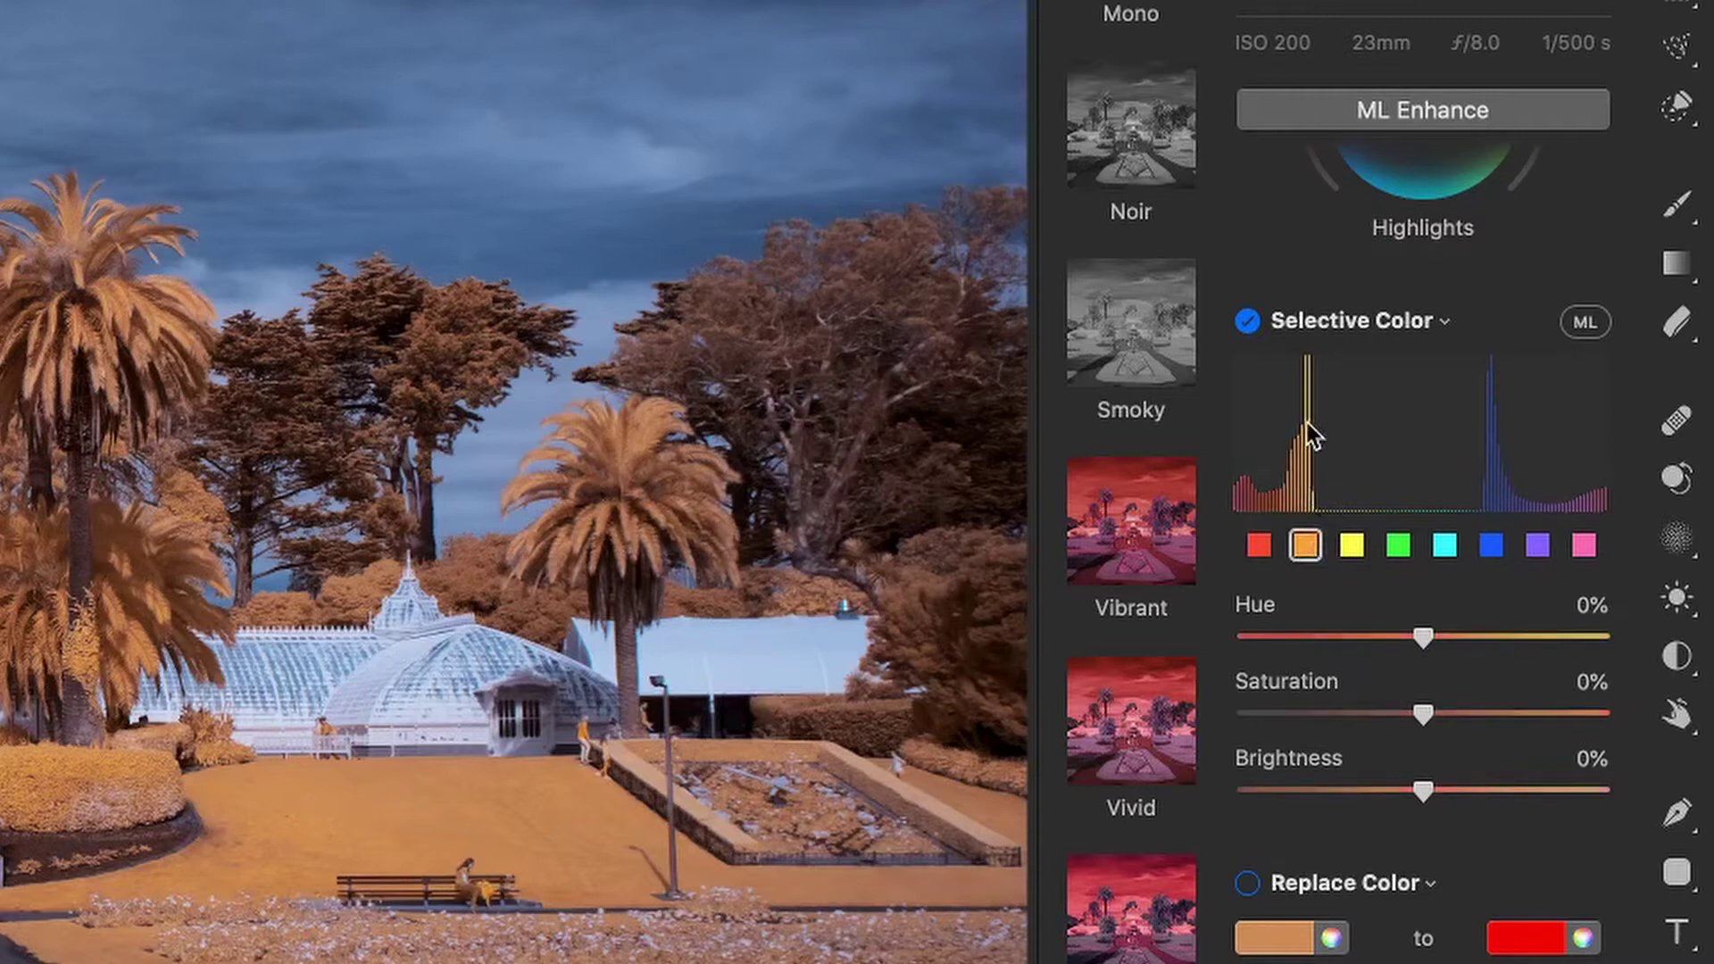
left_click(1491, 546)
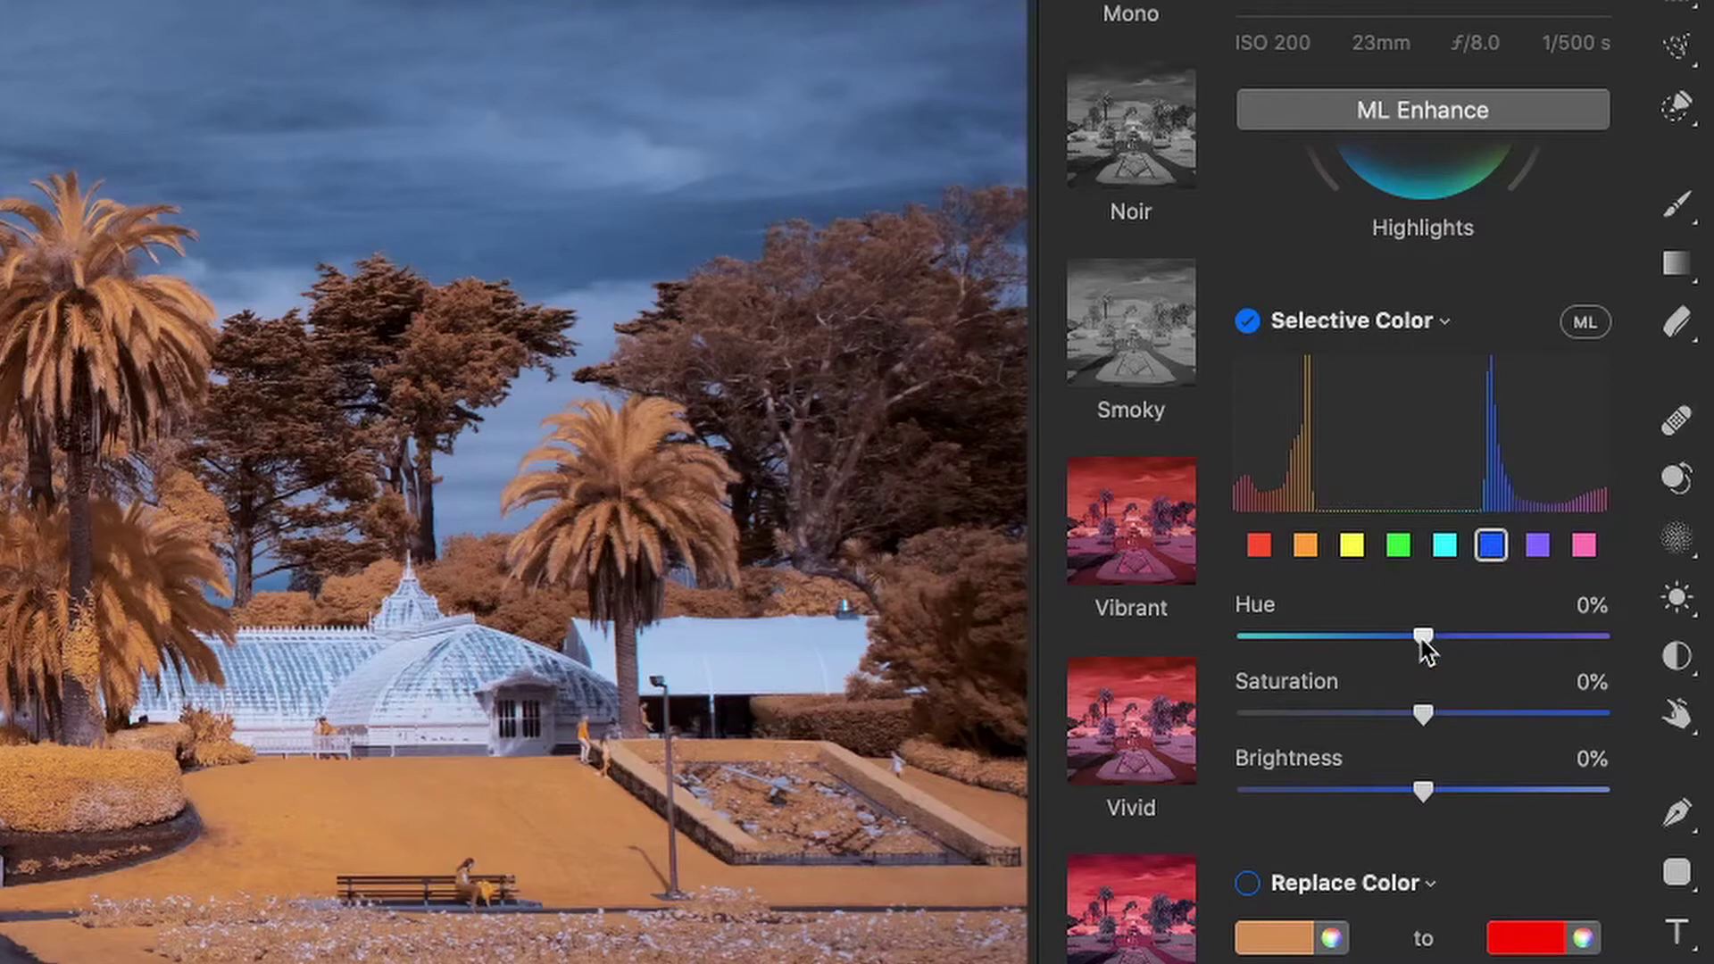
left_click_drag(1423, 639, 1431, 679)
left_click(1307, 557)
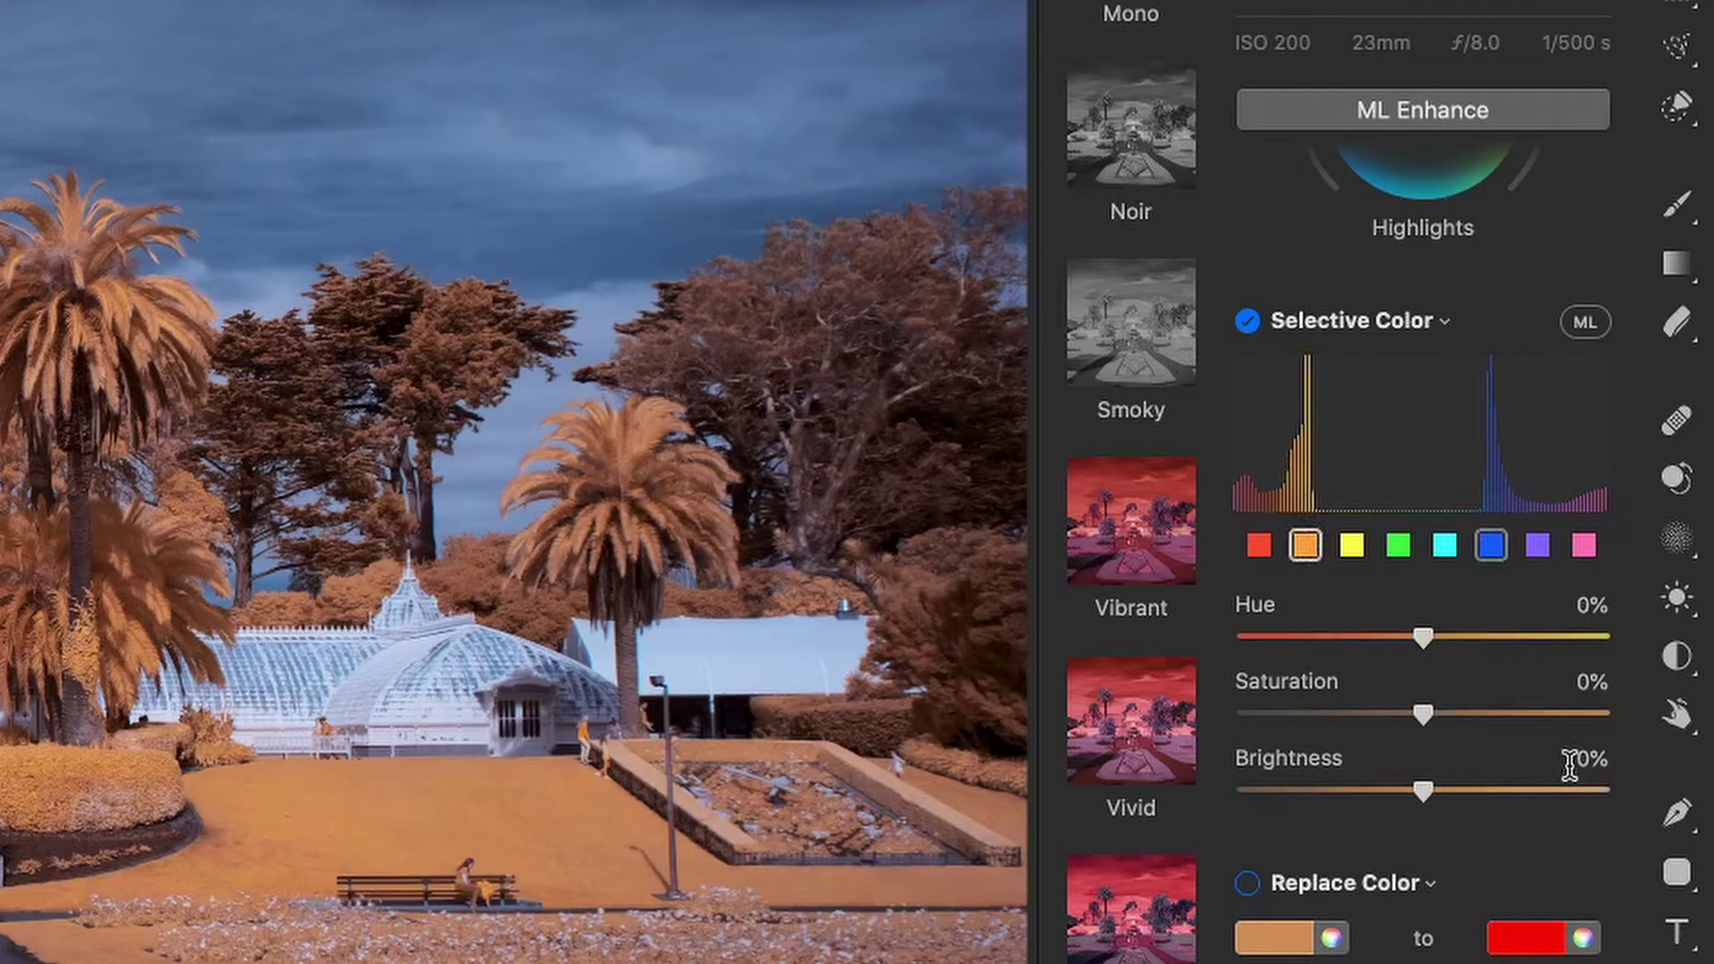
left_click_drag(1423, 639, 1569, 639)
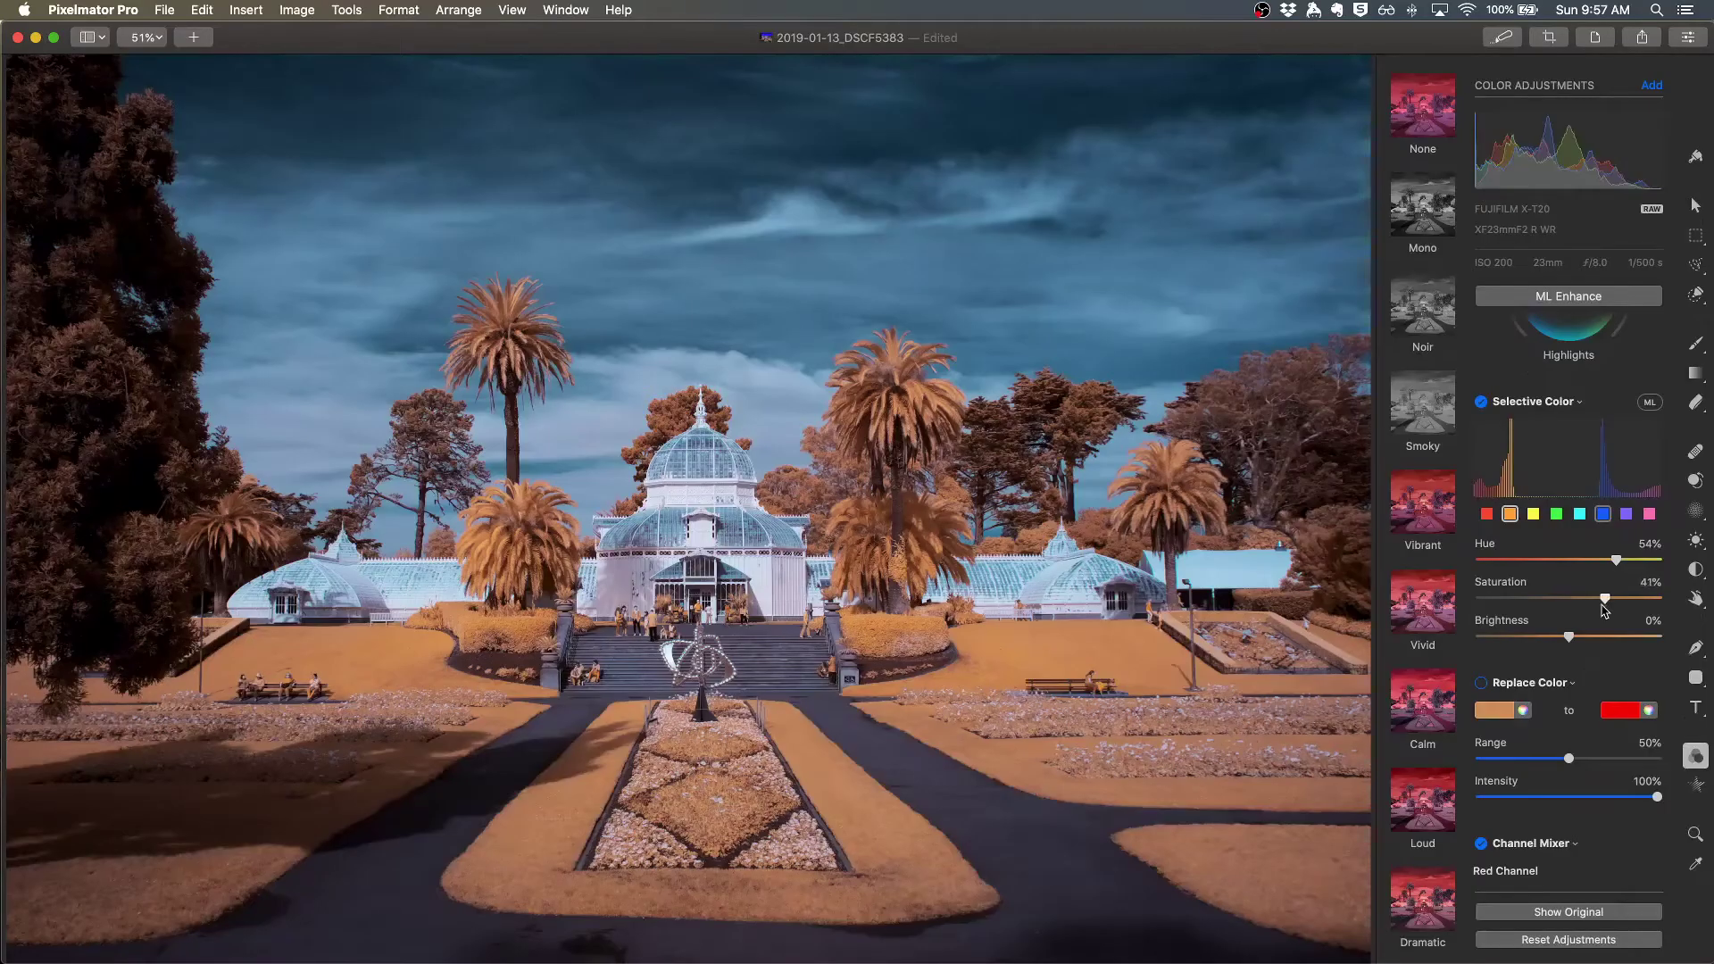
left_click_drag(1423, 714, 1399, 714)
mouse_move(1570, 639)
left_mouse_down()
mouse_move(1609, 648)
mouse_move(1574, 648)
mouse_move(1590, 652)
left_mouse_up()
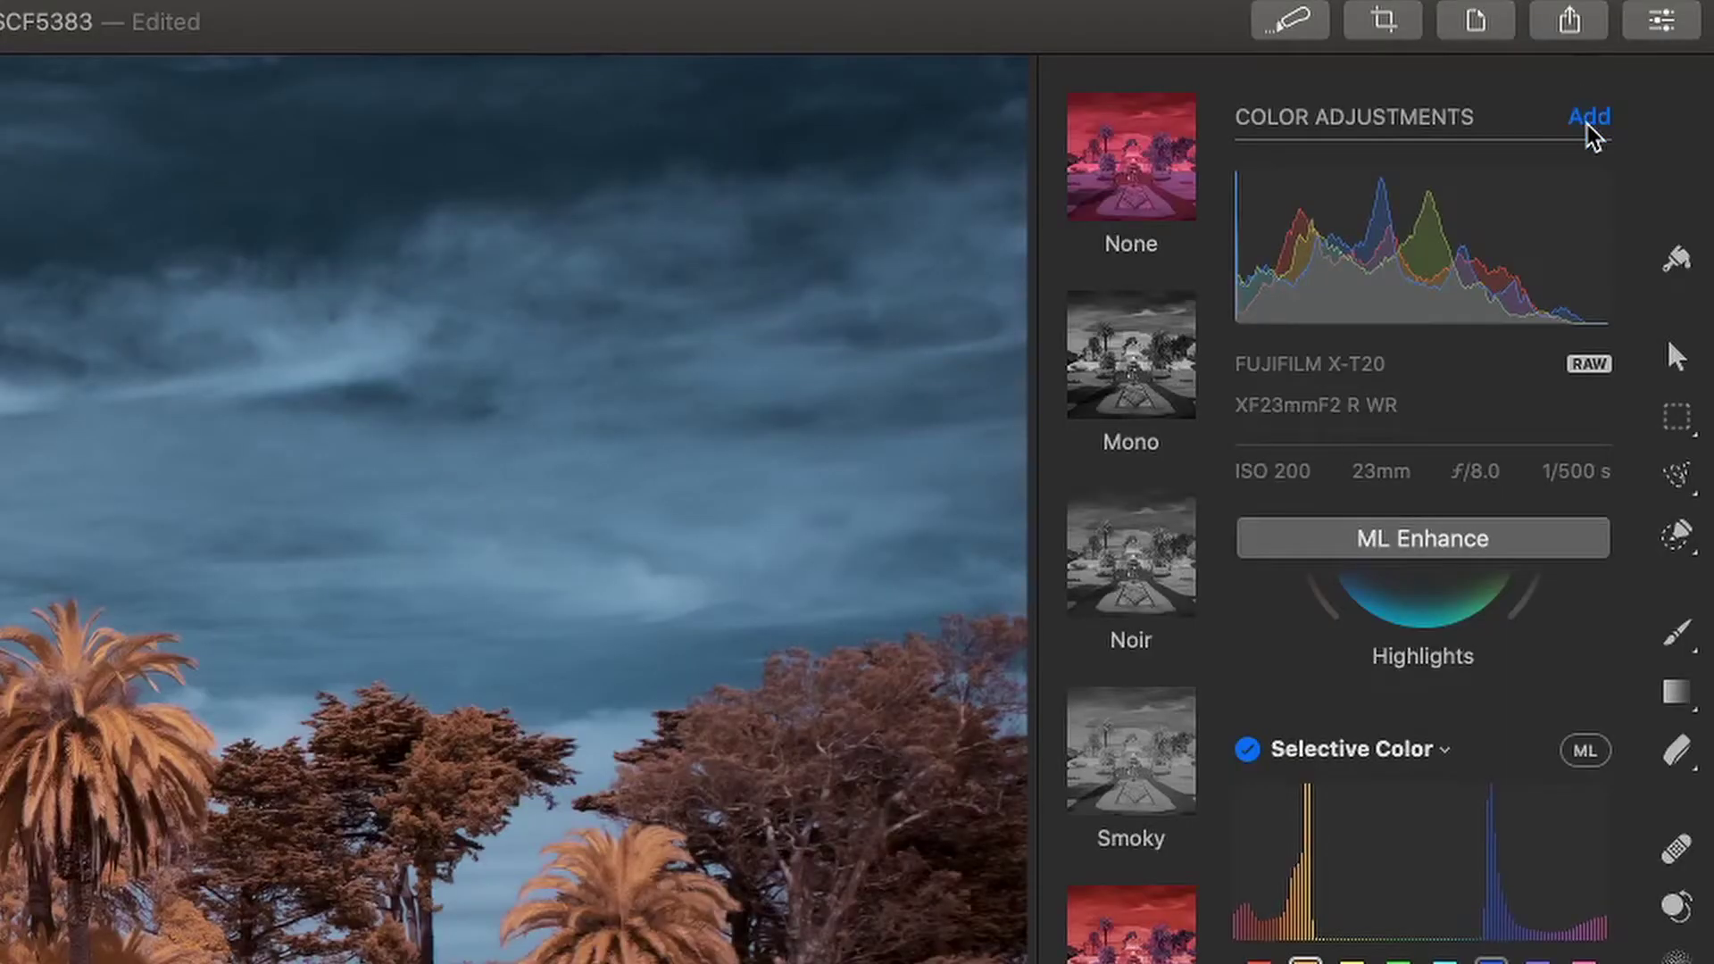
Save the current adjustments as Preset 1, preview the Preset look, then reapply Preset 1
left_click(1651, 86)
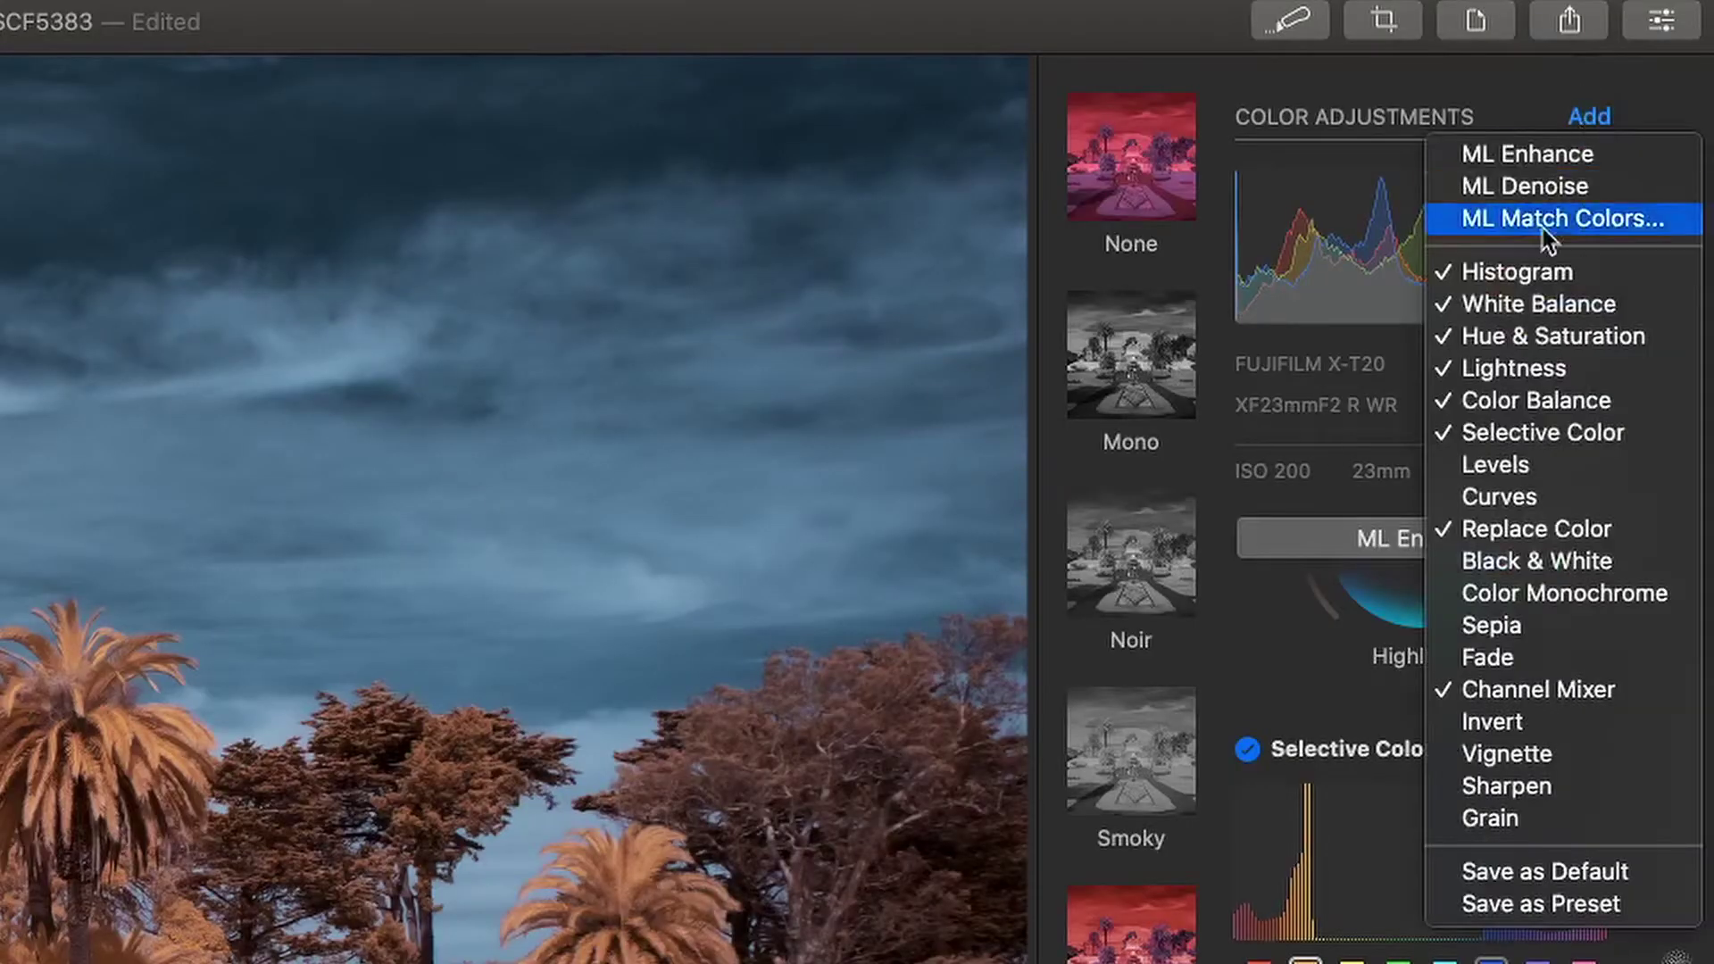
left_click(1537, 904)
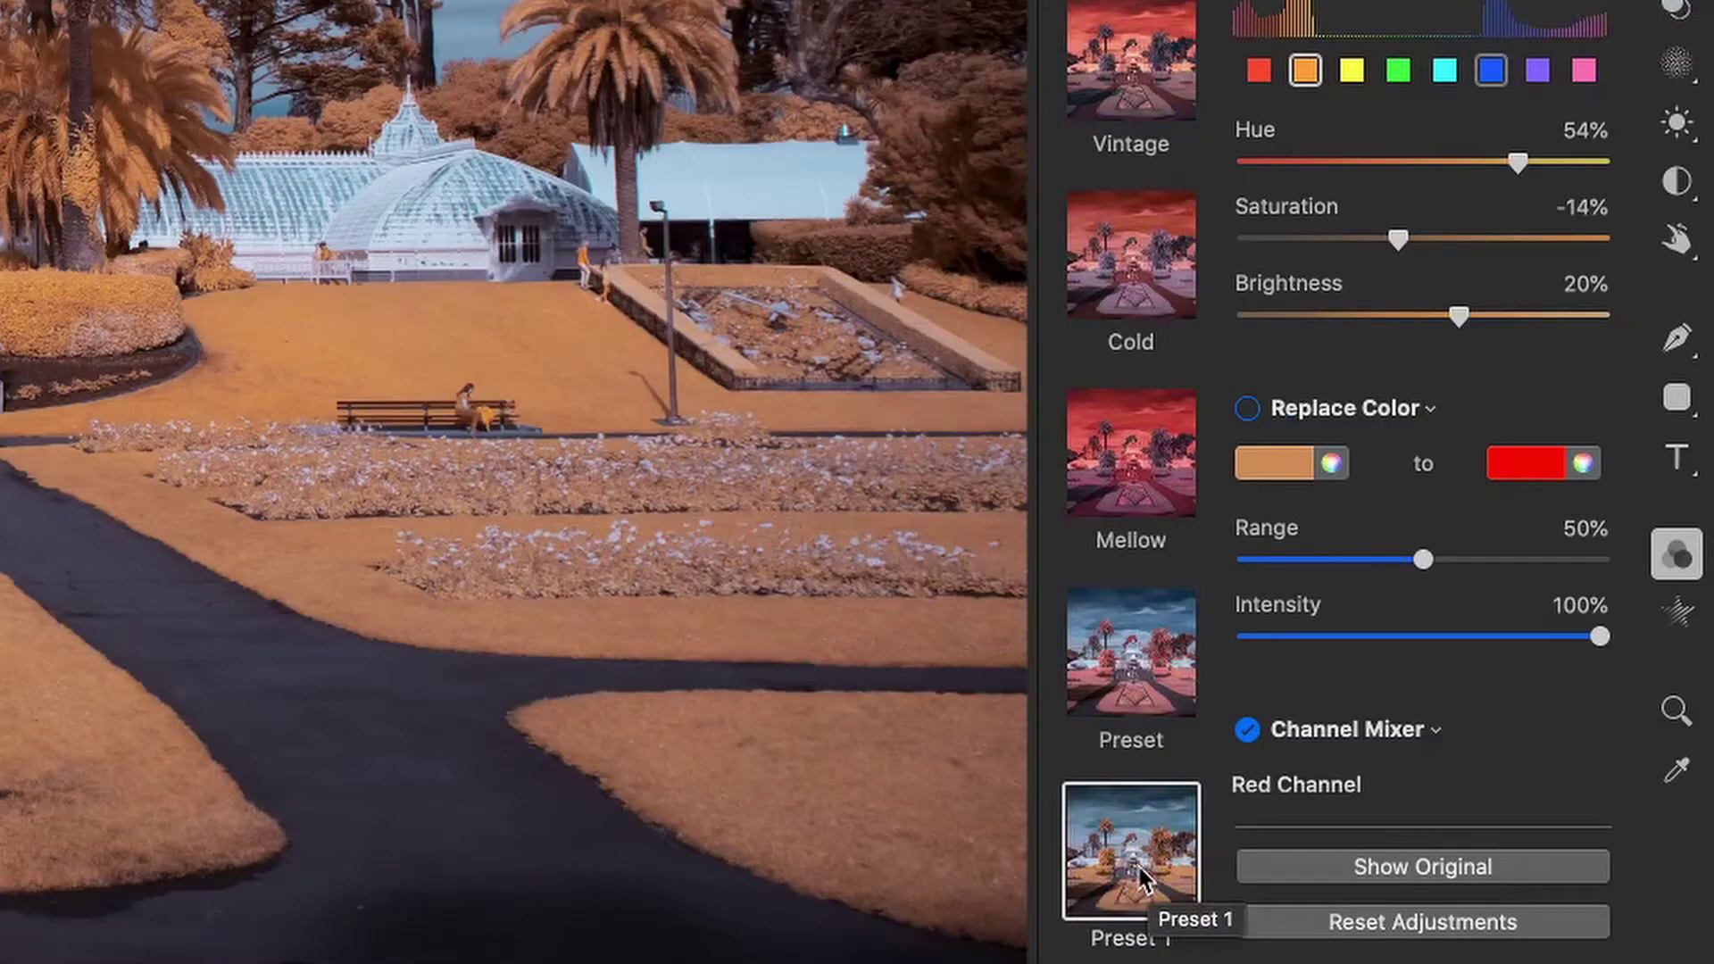
left_click(1157, 672)
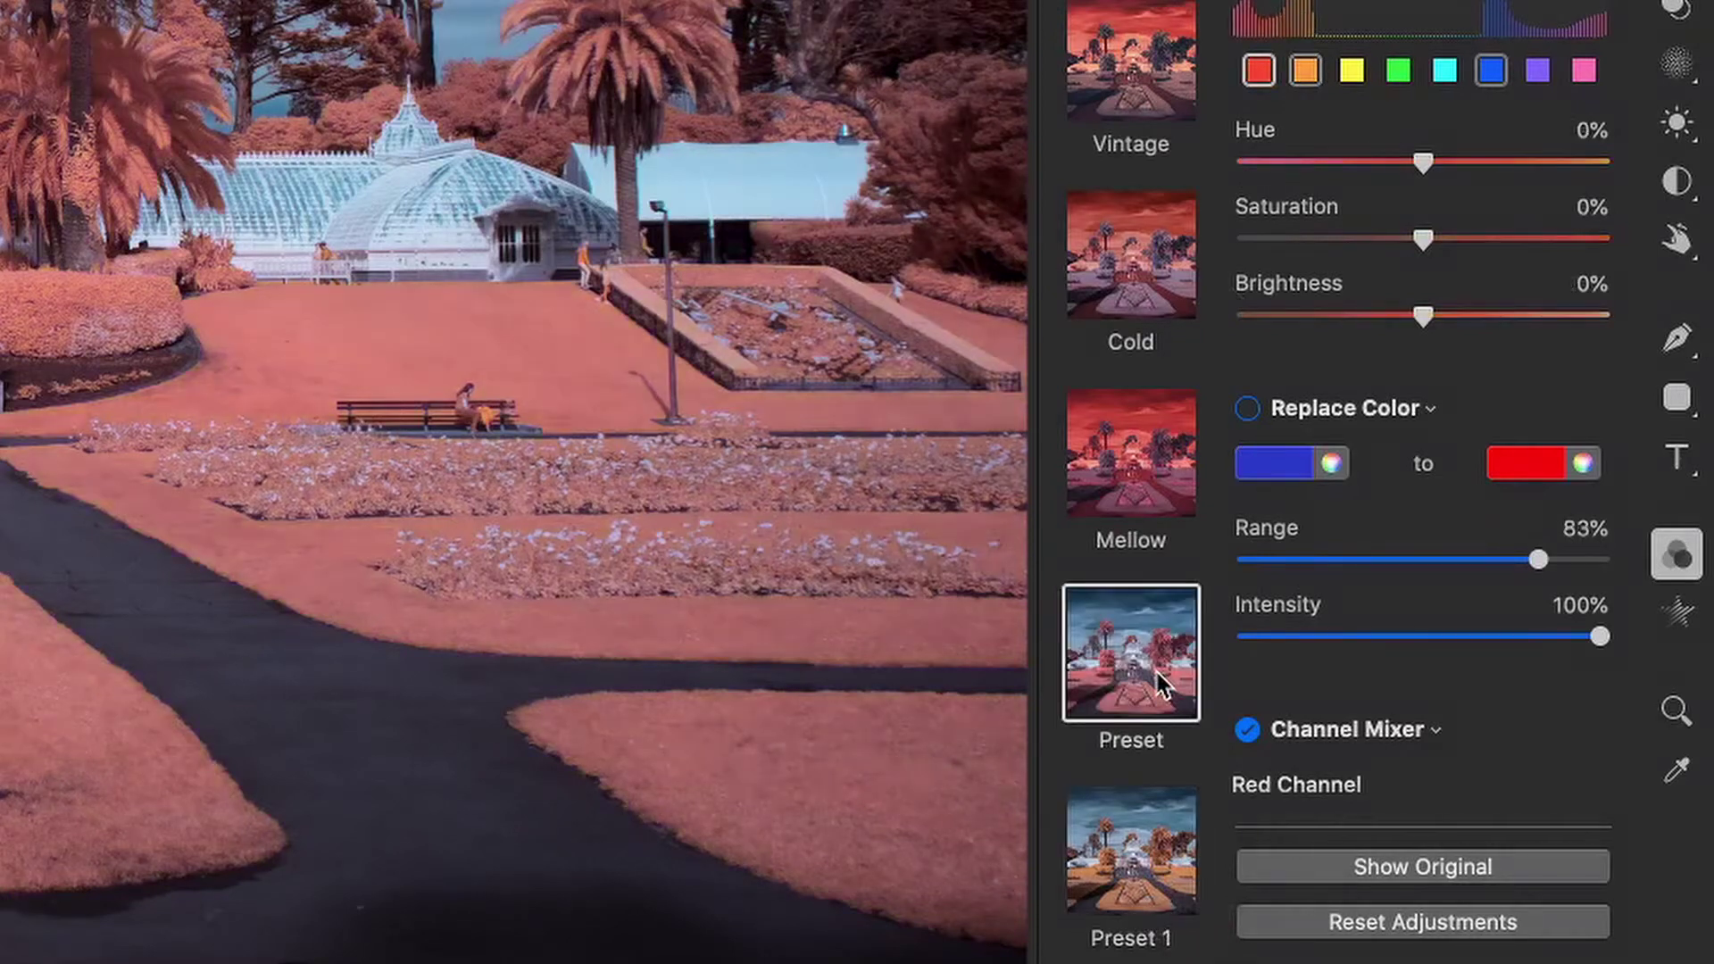
left_click(1135, 902)
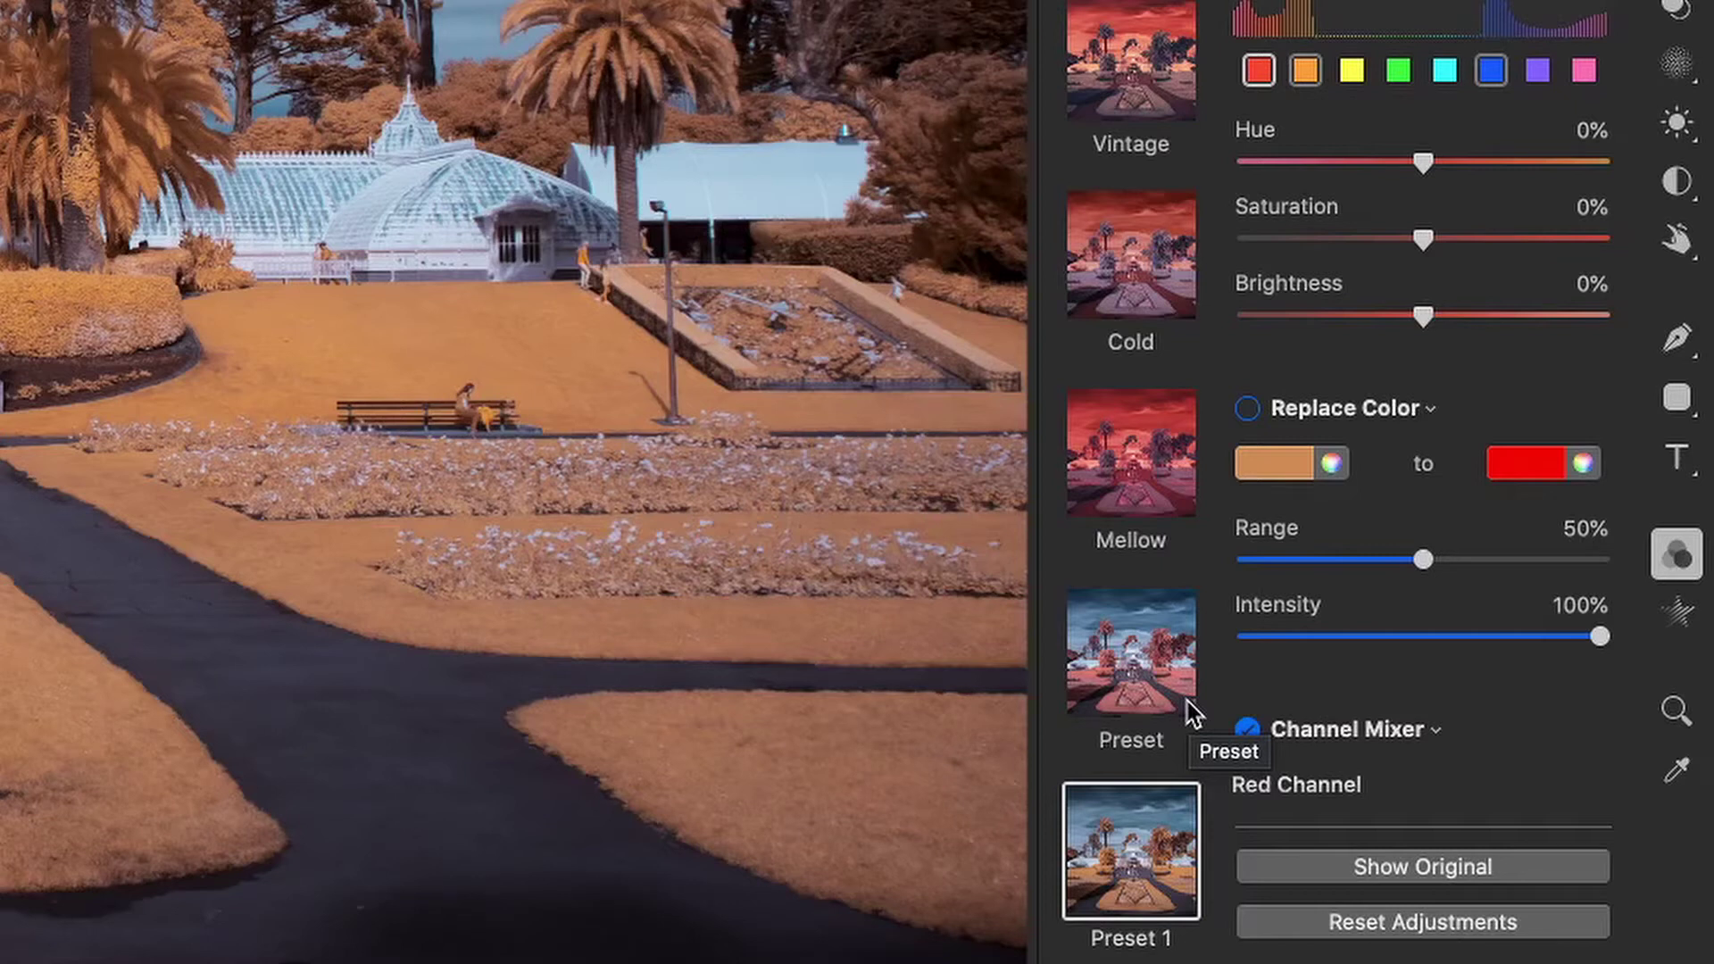
Shift the Selective Color hue to turn the grass yellow, save it as Preset 2, reapply Preset 1
scroll(1190, 712, "down", 3)
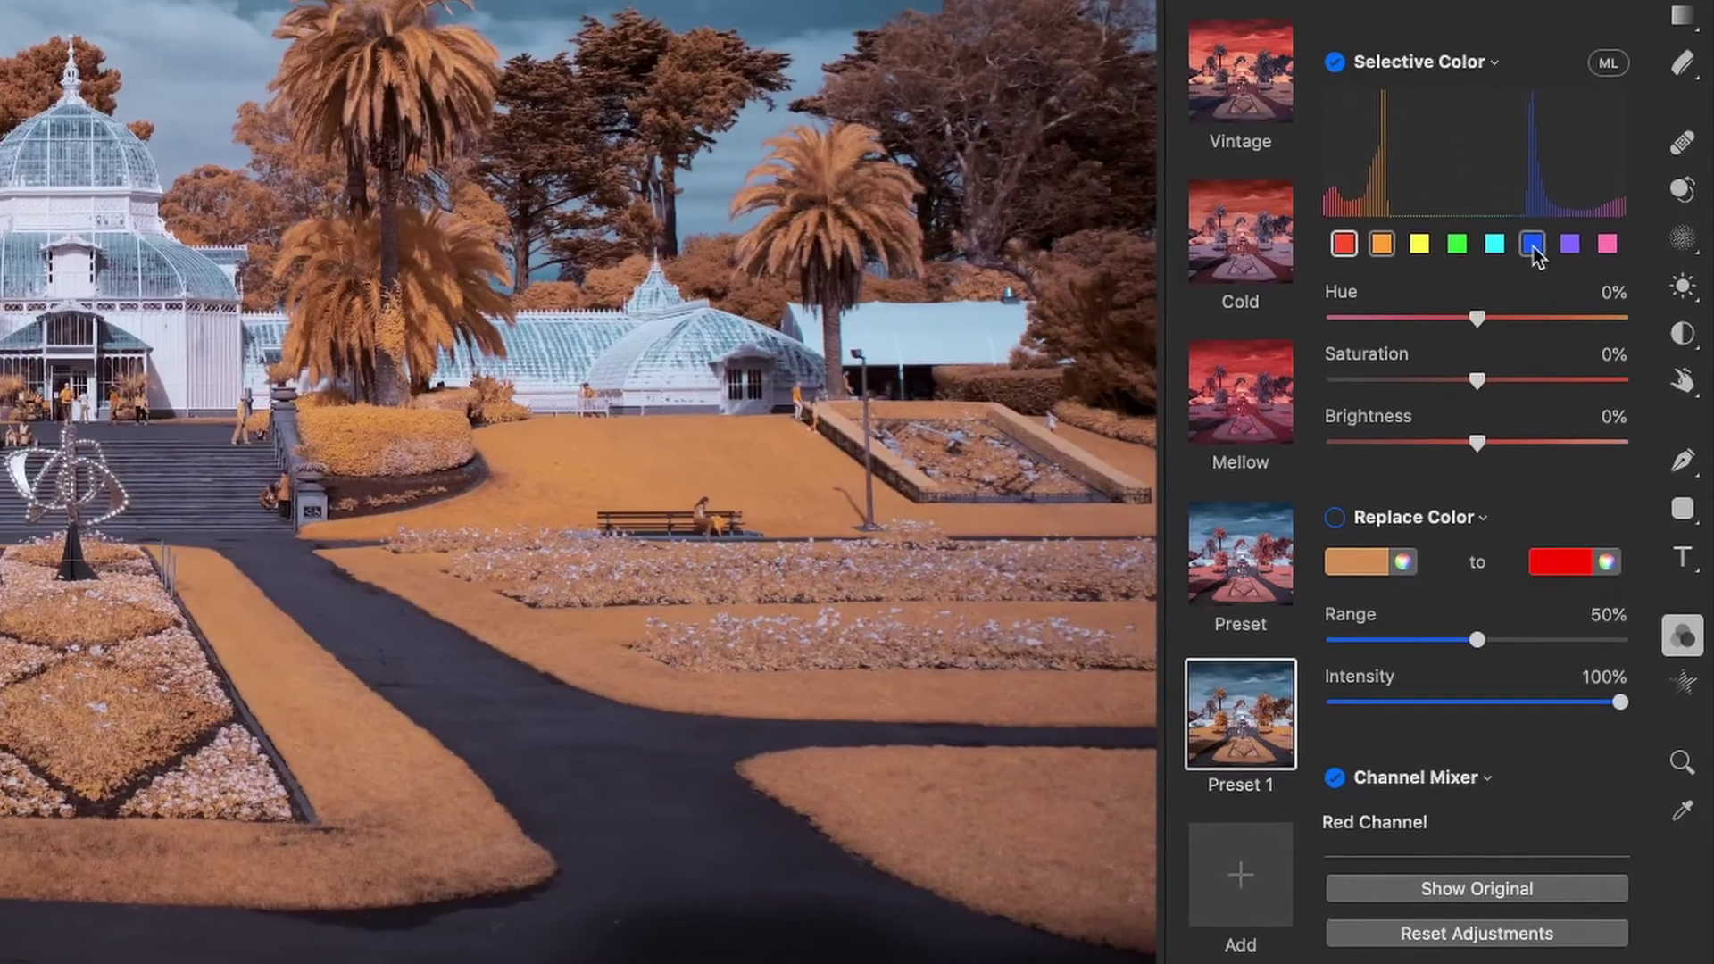
left_click(1534, 247)
left_click_drag(1478, 318, 1294, 394)
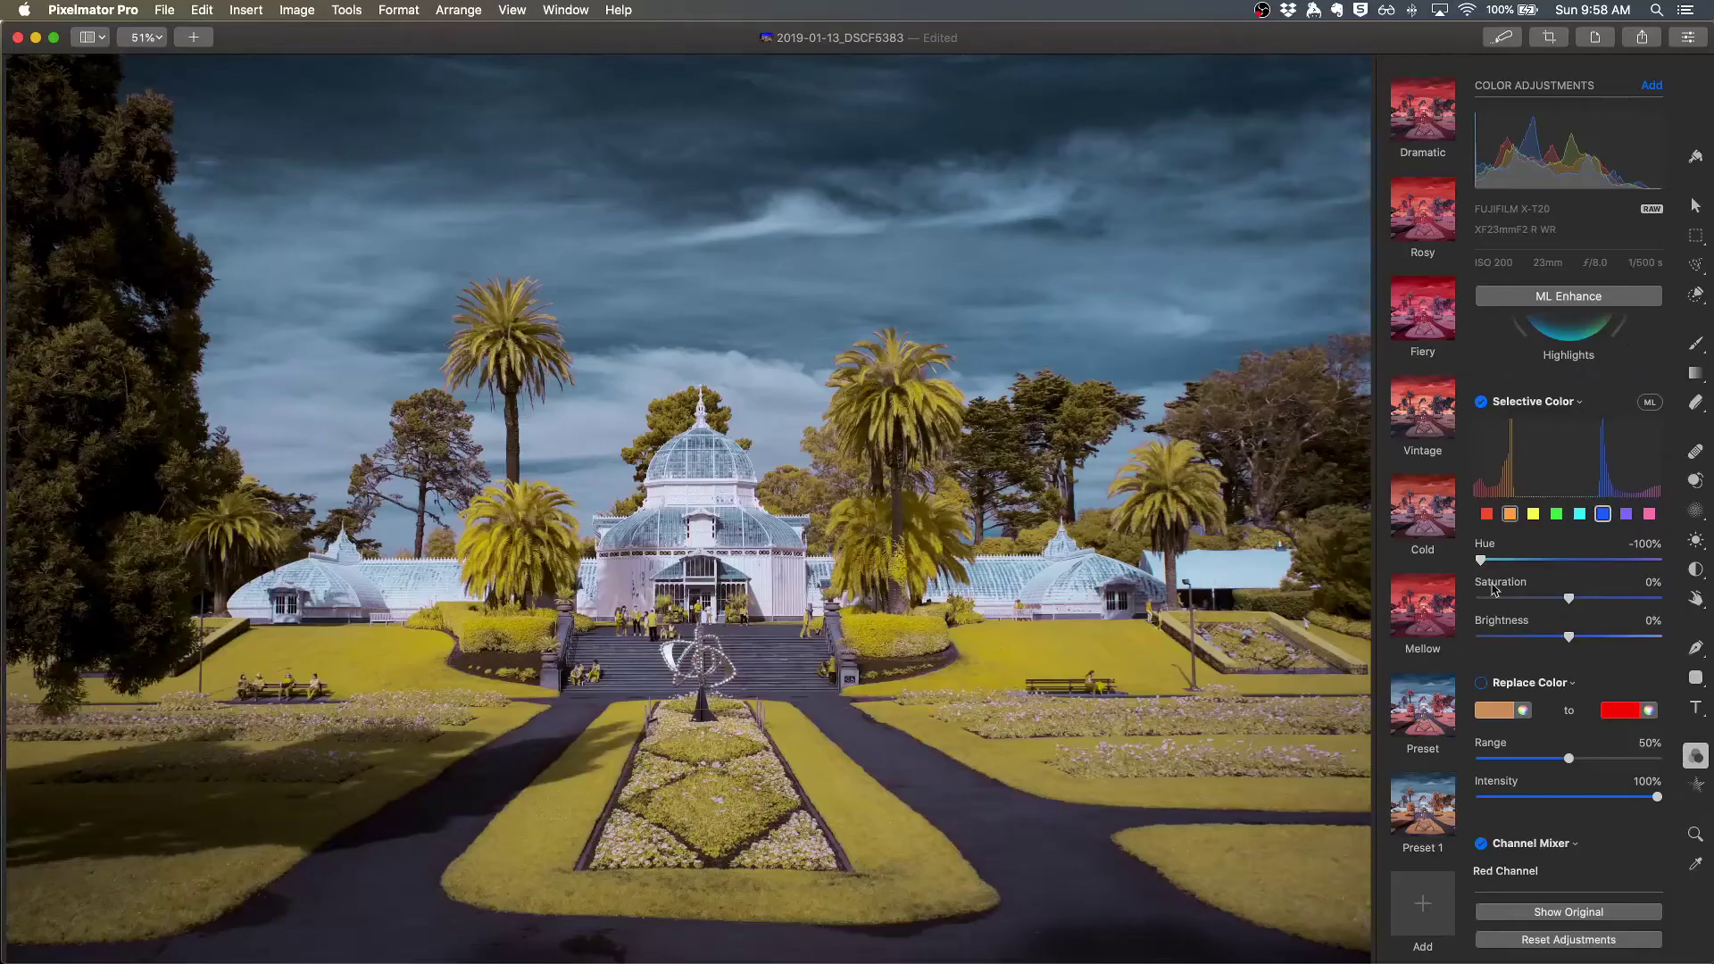
left_click(1427, 911)
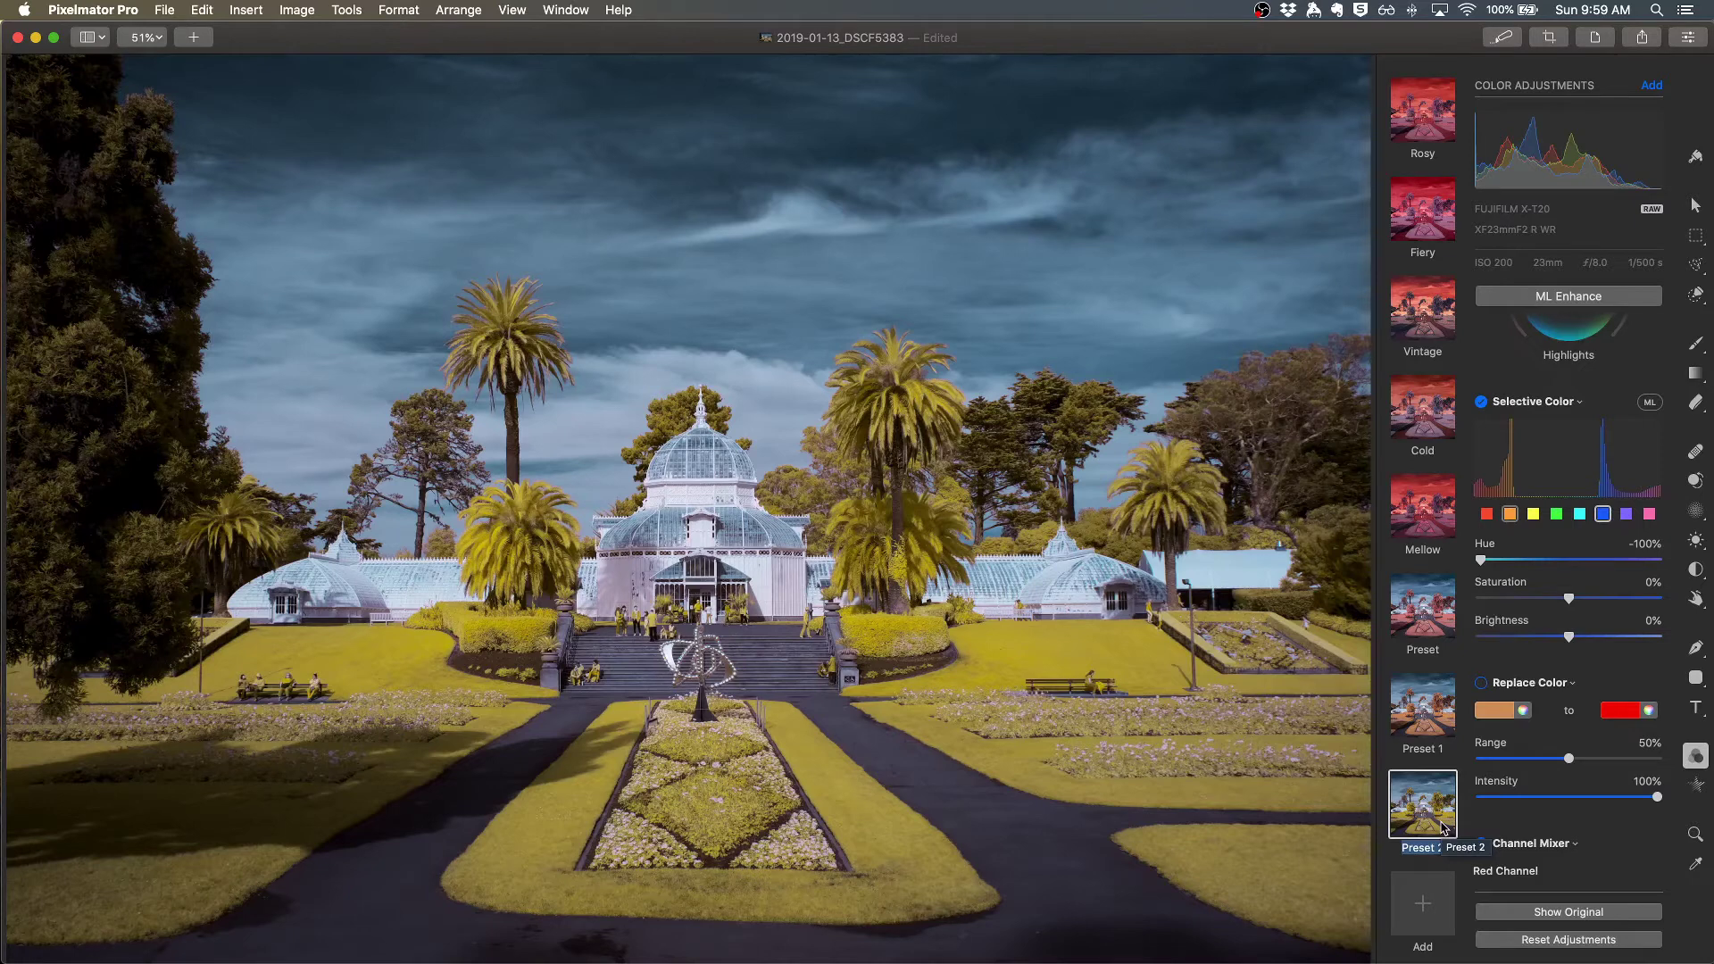
left_click(1432, 703)
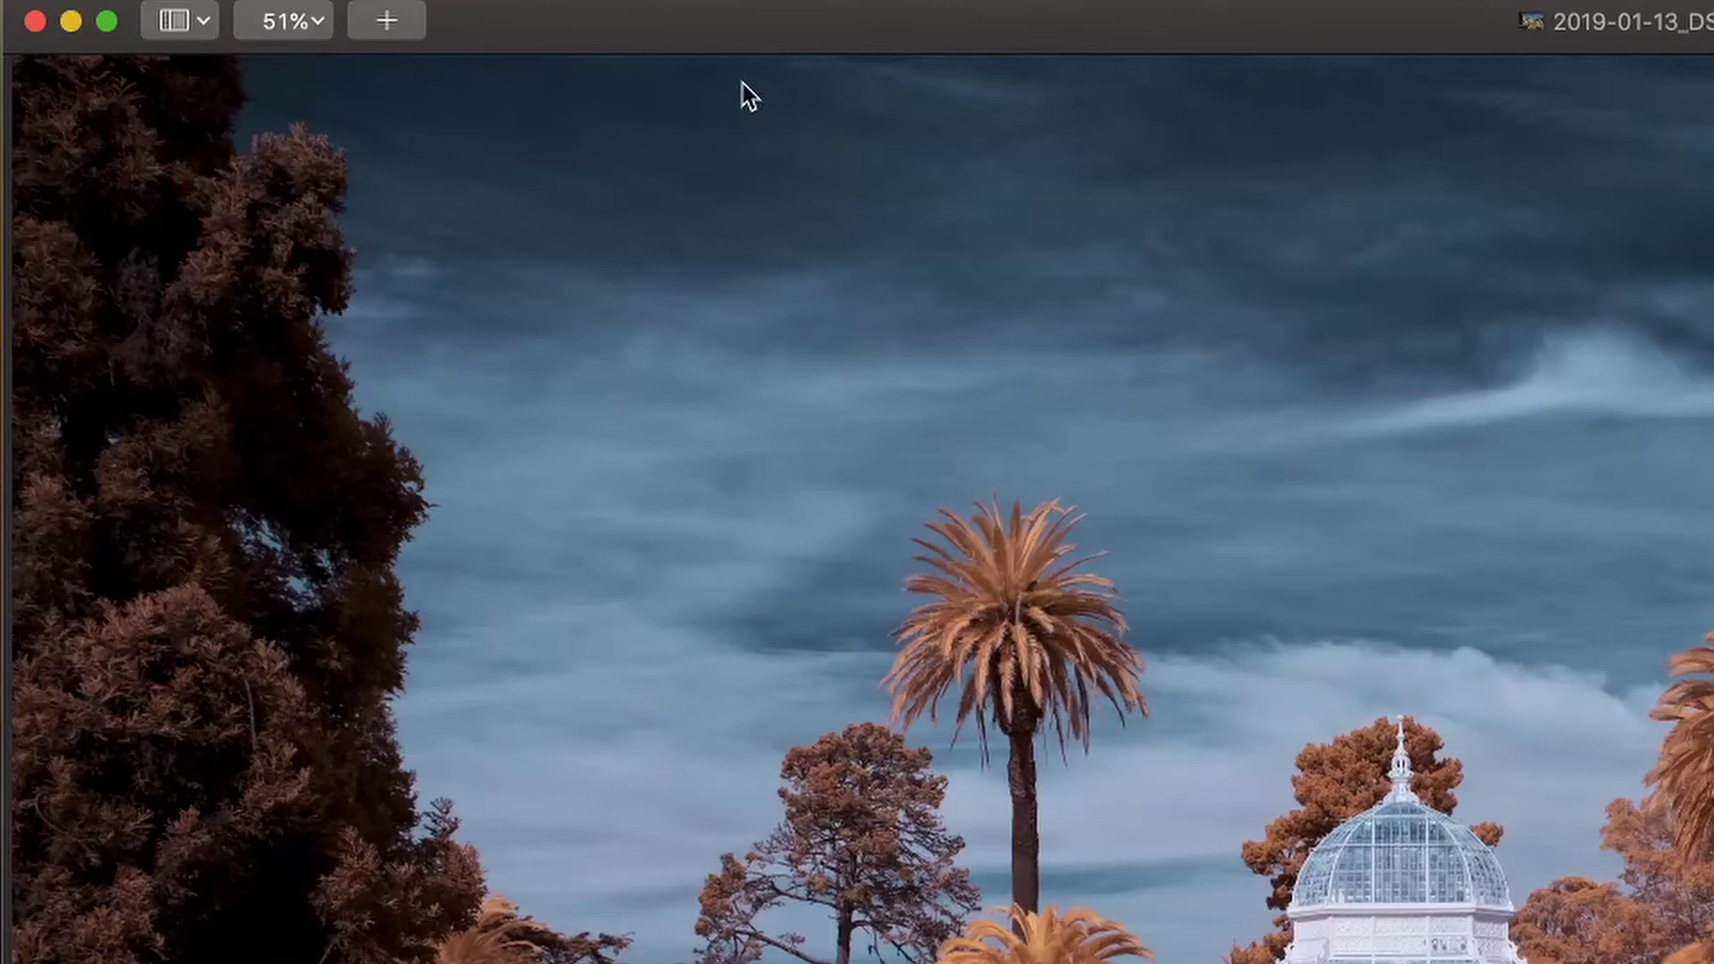
Zoom to 100% and pan to show the central flower bed and left lawn
left_click(310, 23)
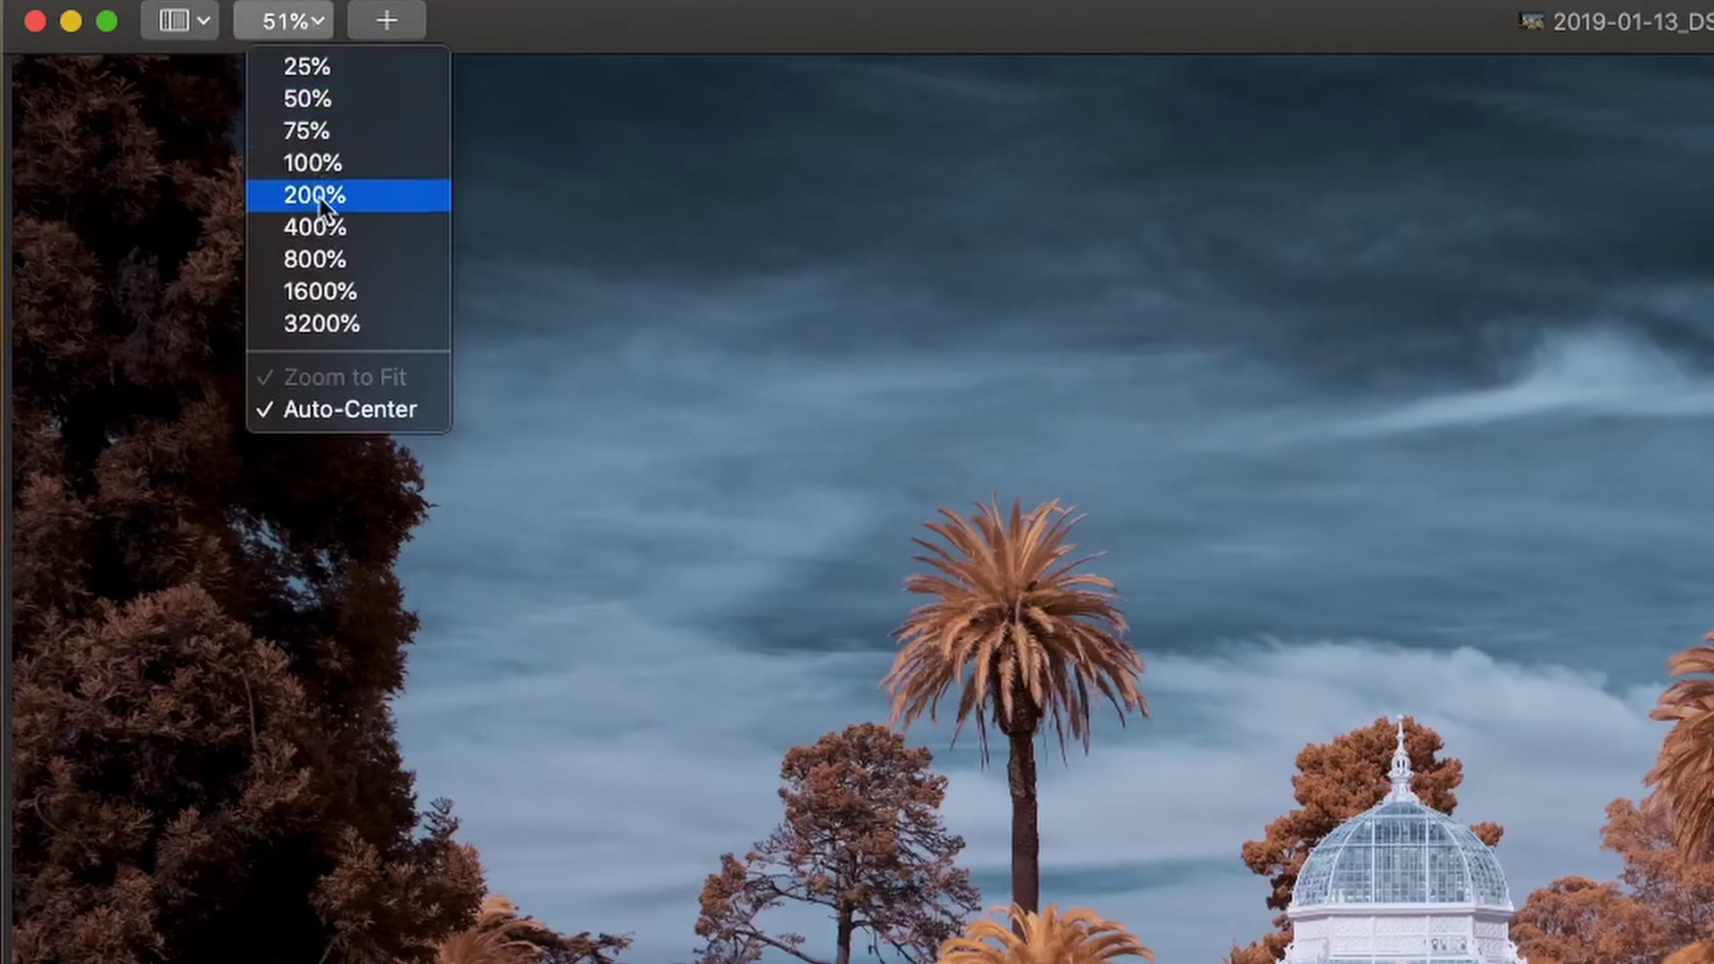
left_click(323, 166)
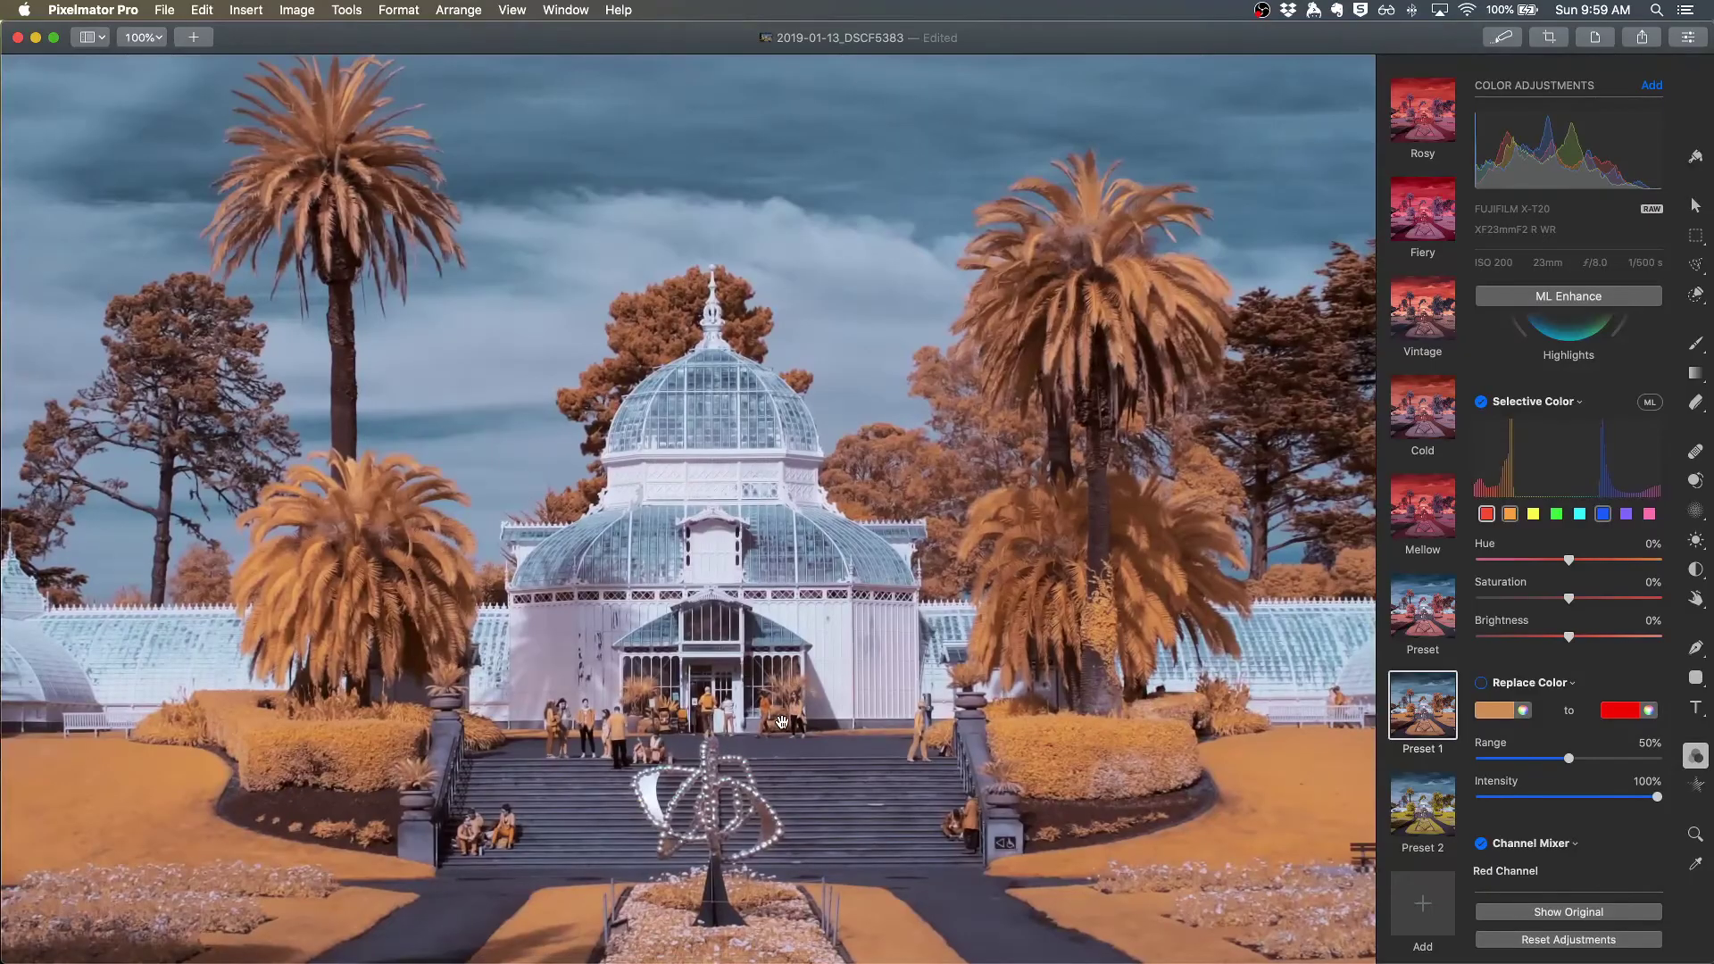
scroll(779, 726, "down", 15)
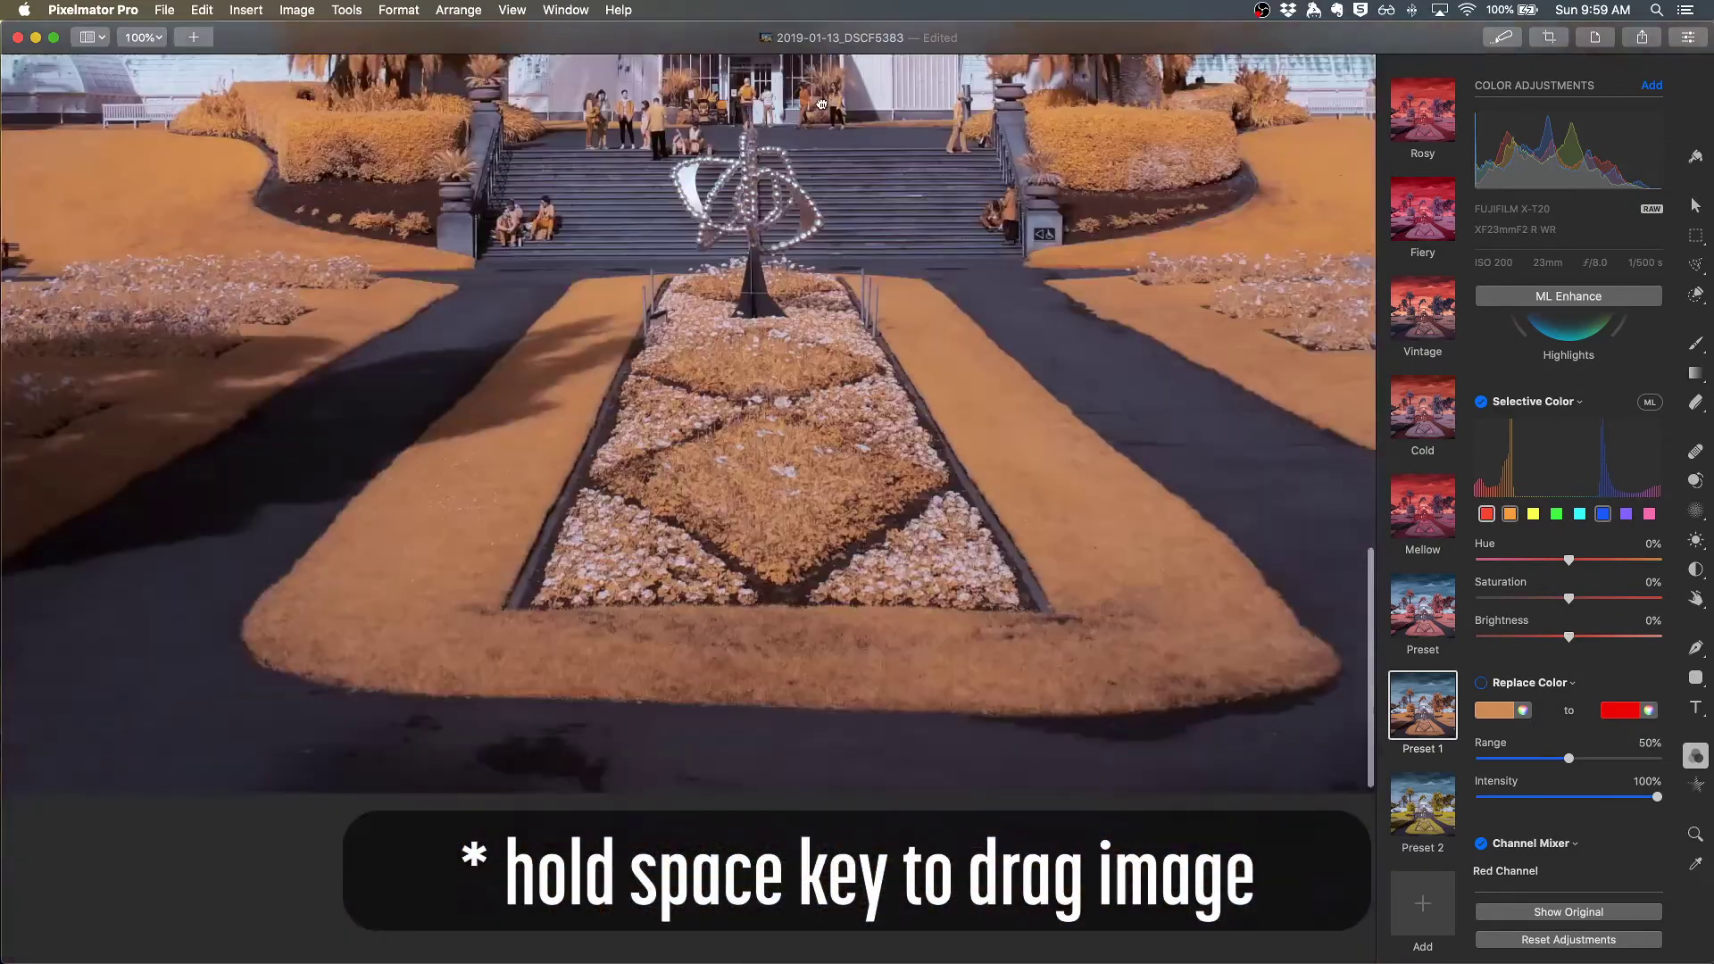
left_click_drag(670, 605, 1016, 663)
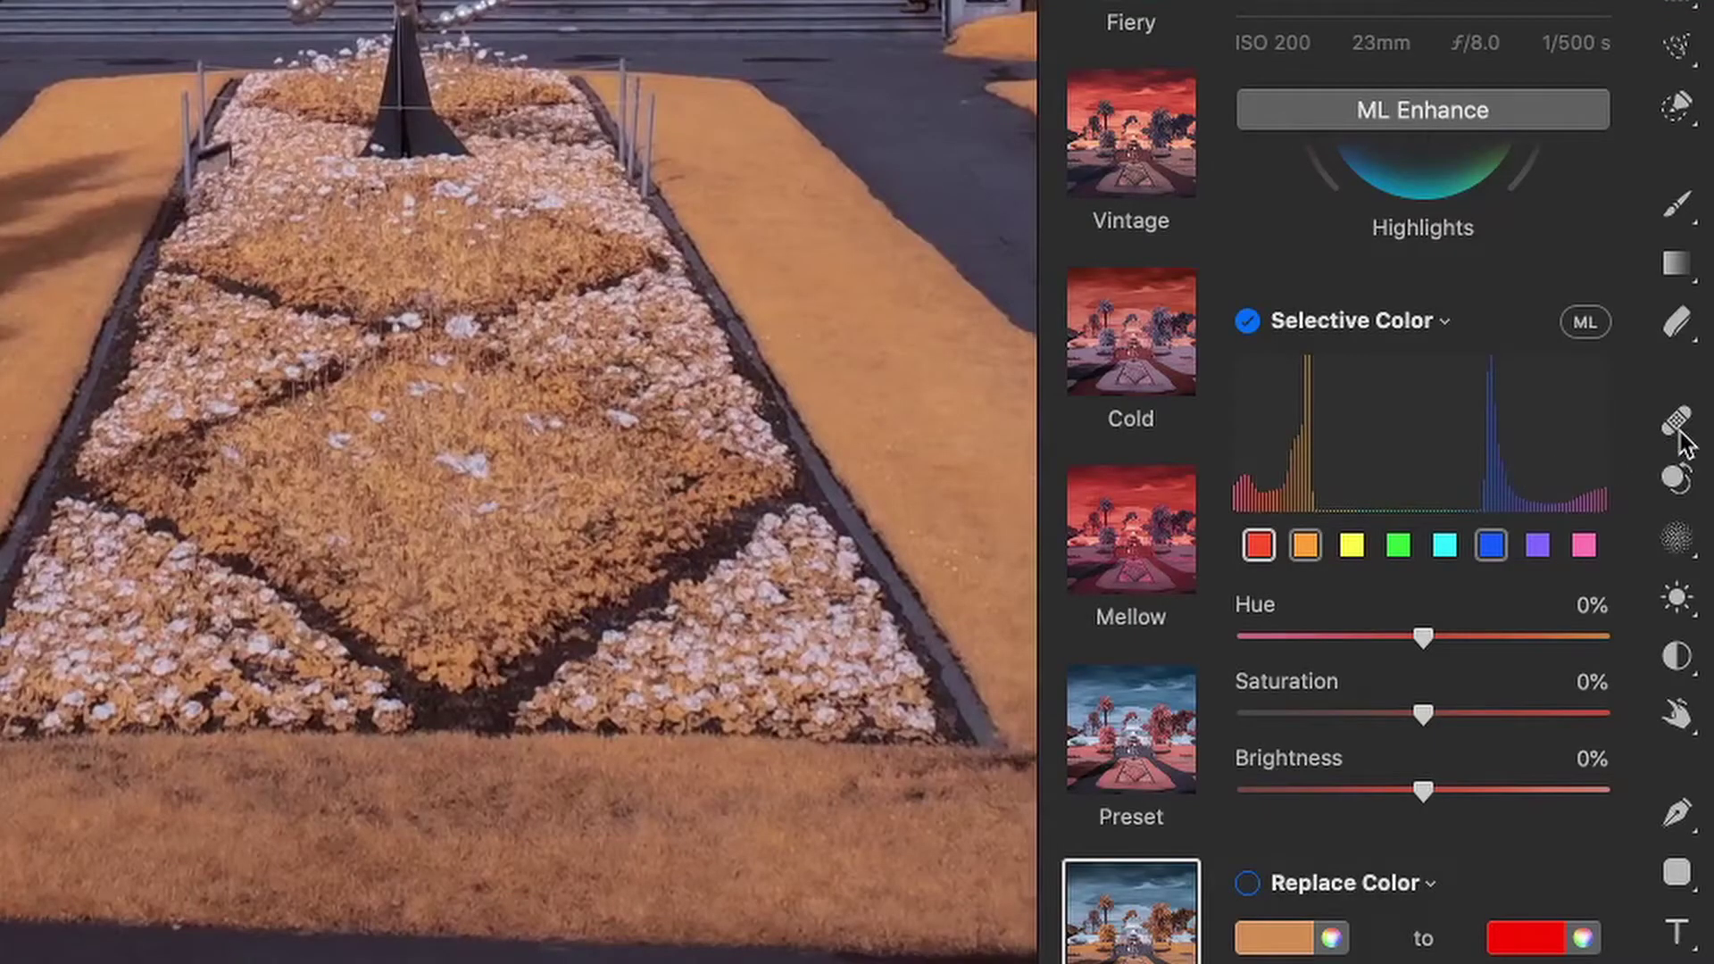
With an enlarged repair brush, heal the blemishes and dark spots on the path
left_click(1680, 425)
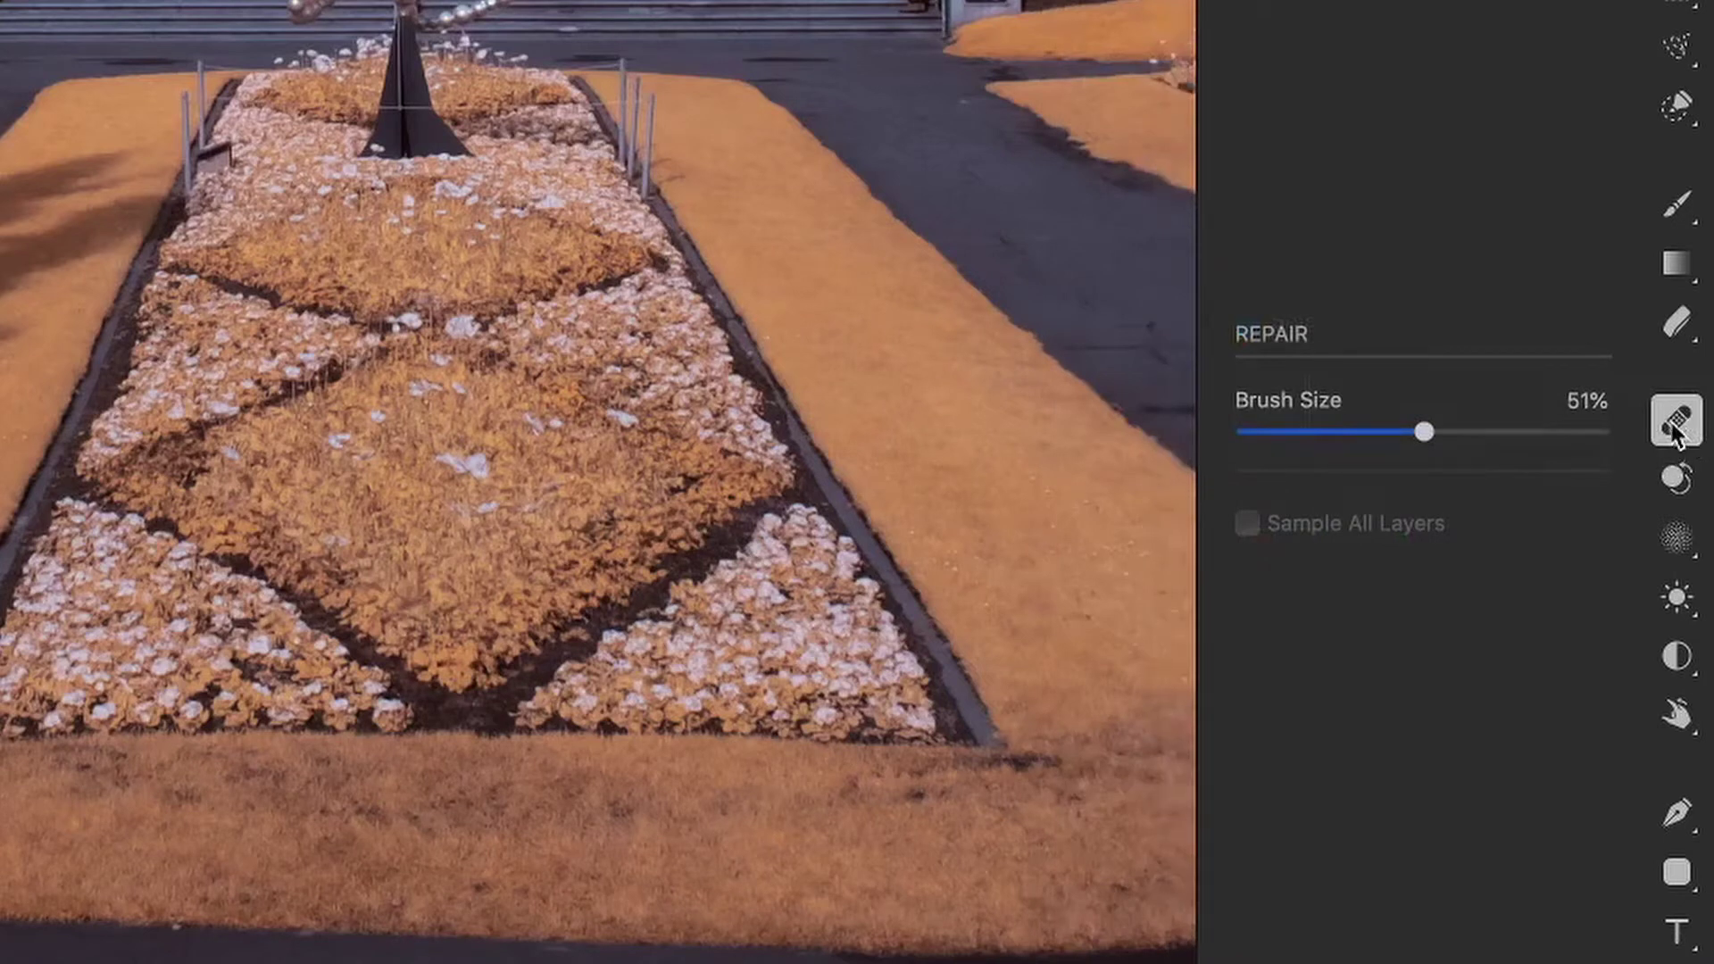
mouse_move(1424, 432)
left_mouse_down()
mouse_move(1455, 432)
mouse_move(1374, 432)
mouse_move(1395, 432)
left_mouse_up()
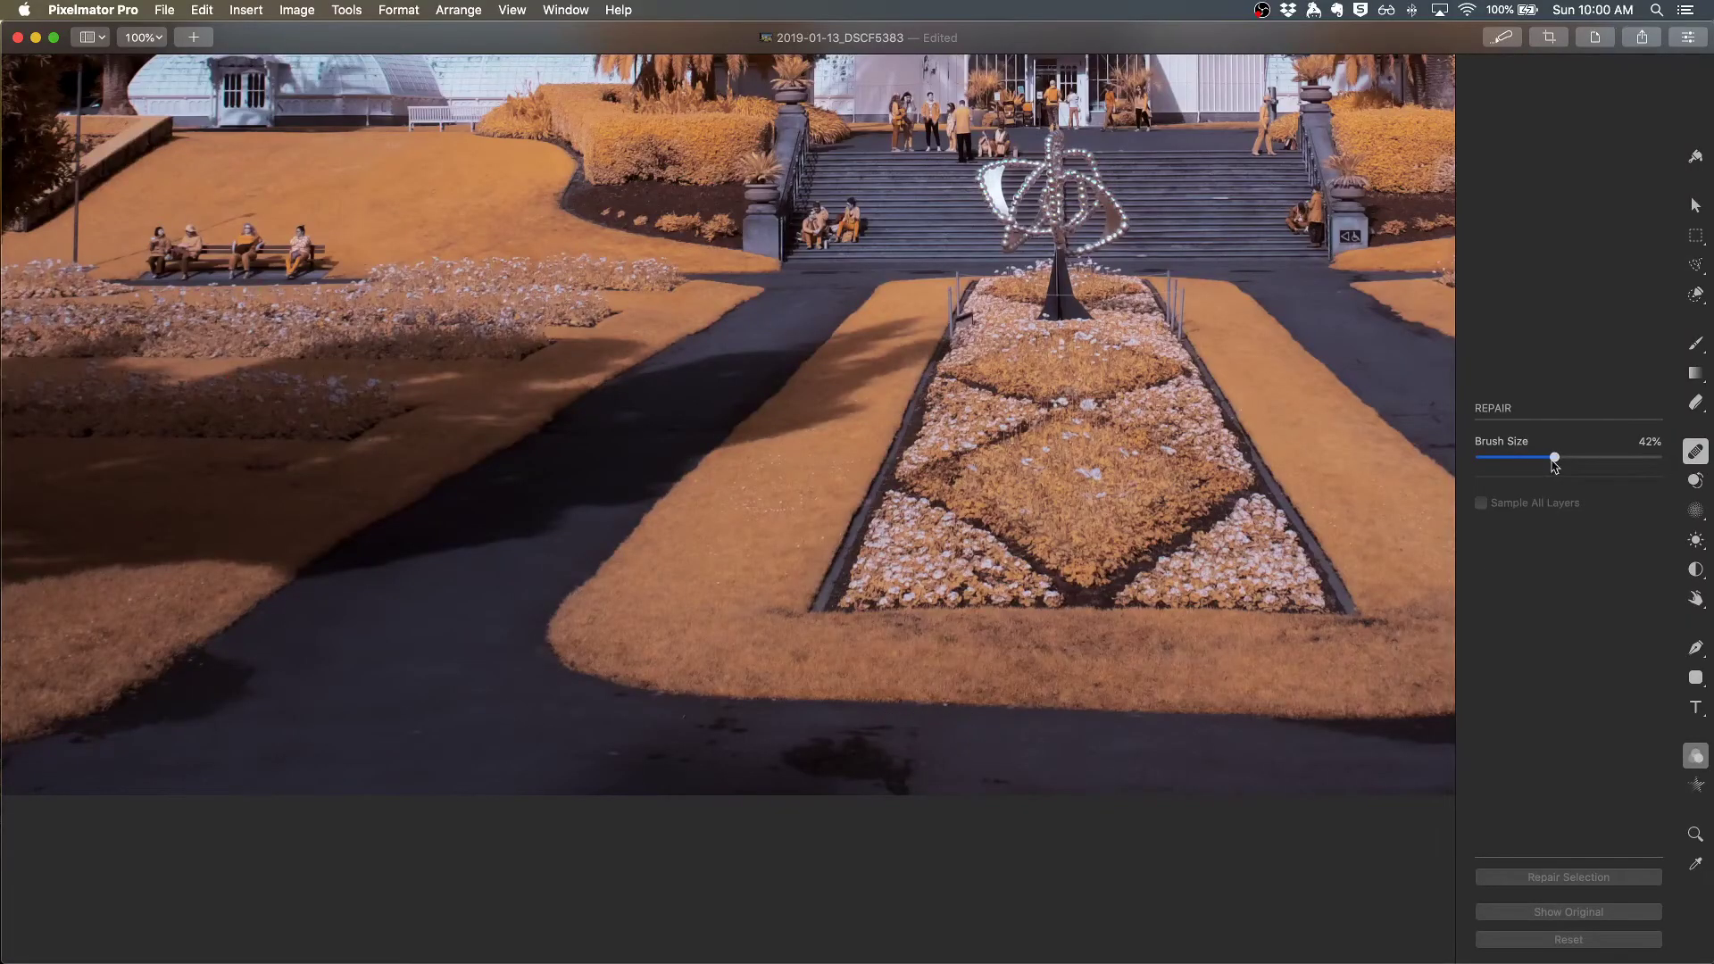
left_click_drag(618, 756, 676, 756)
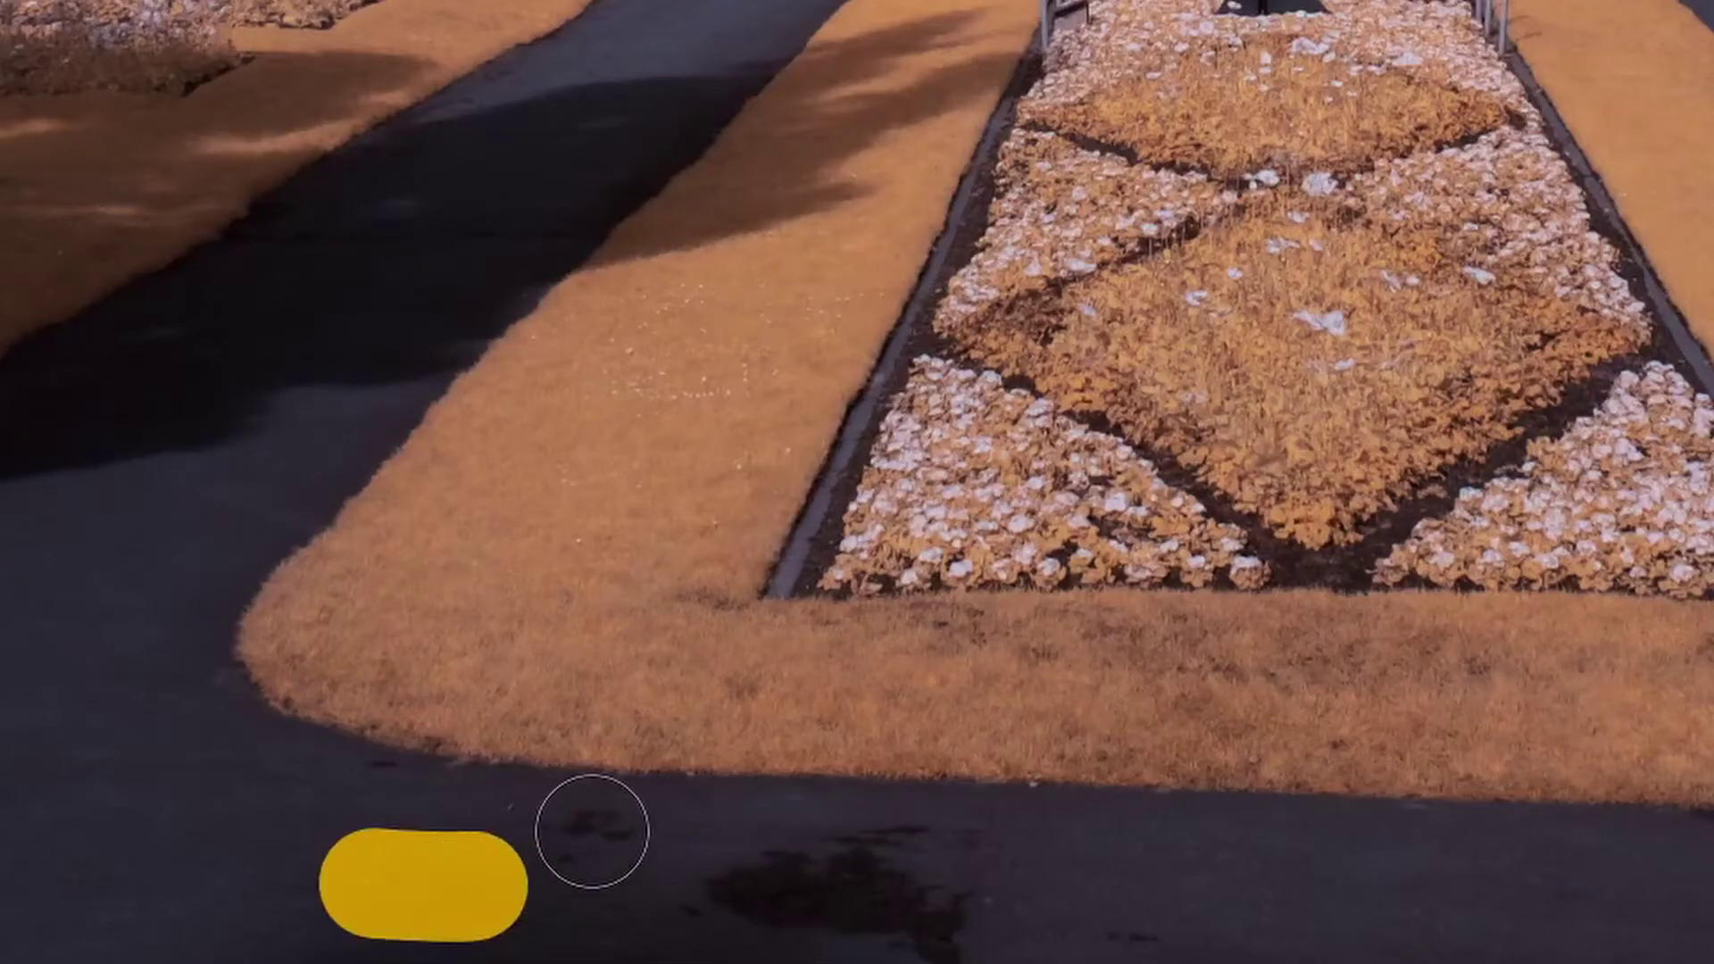
left_click(589, 830)
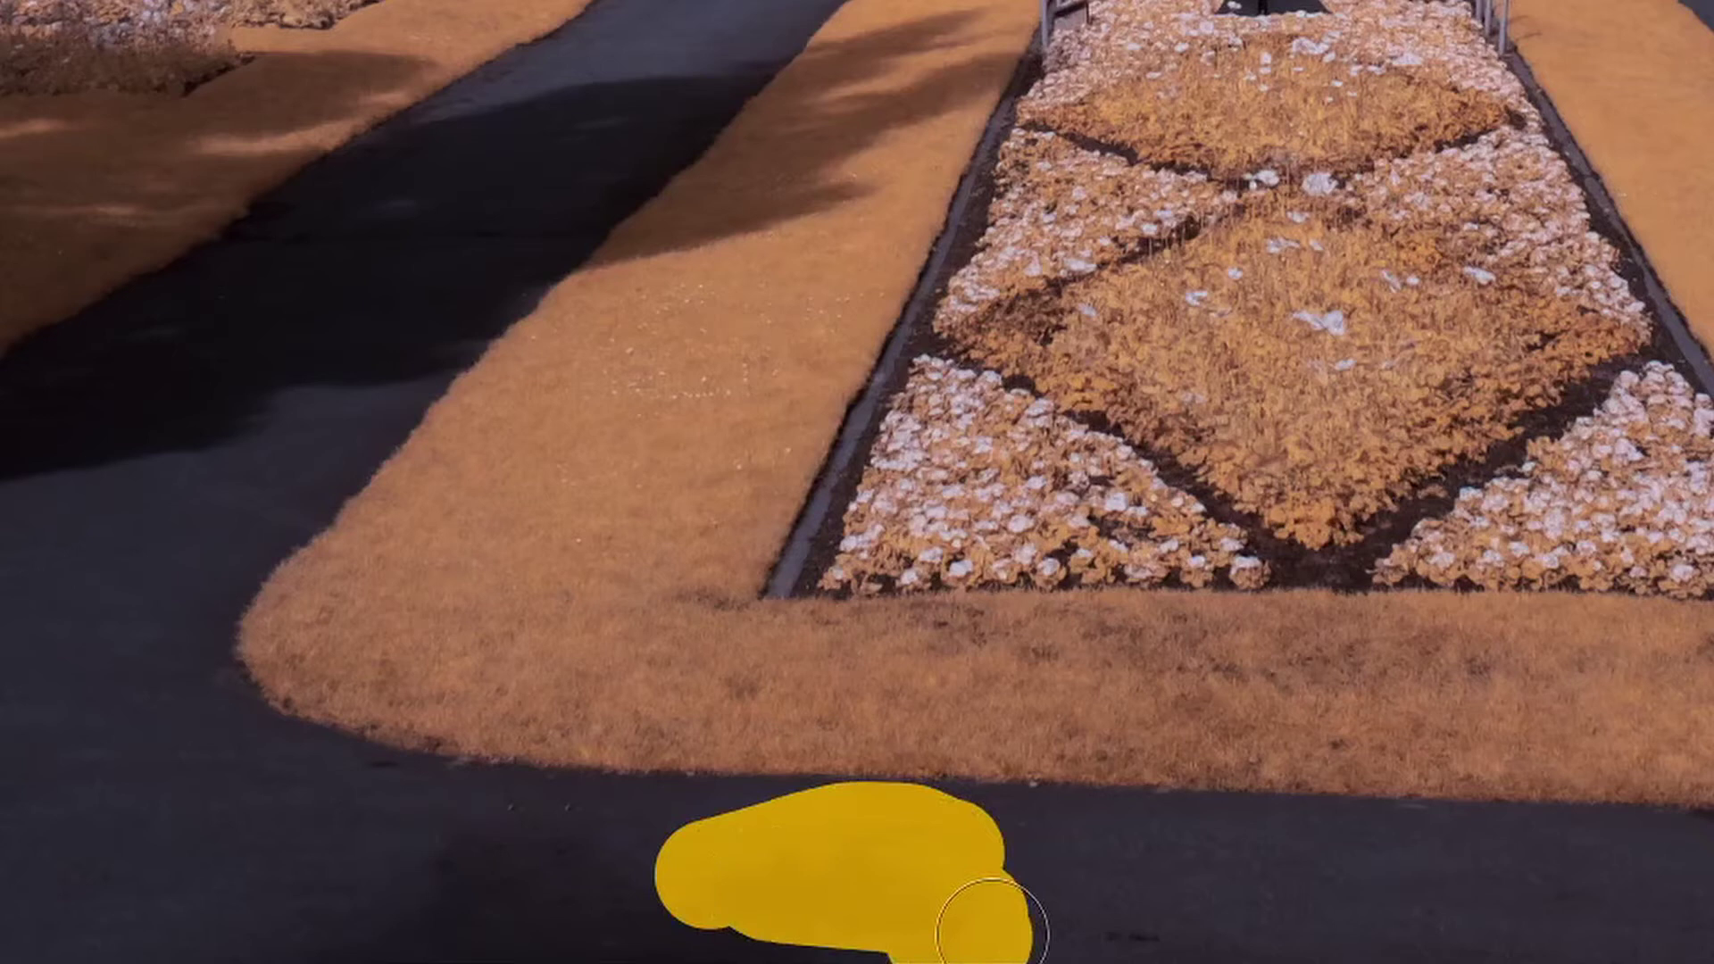
left_click(1119, 929)
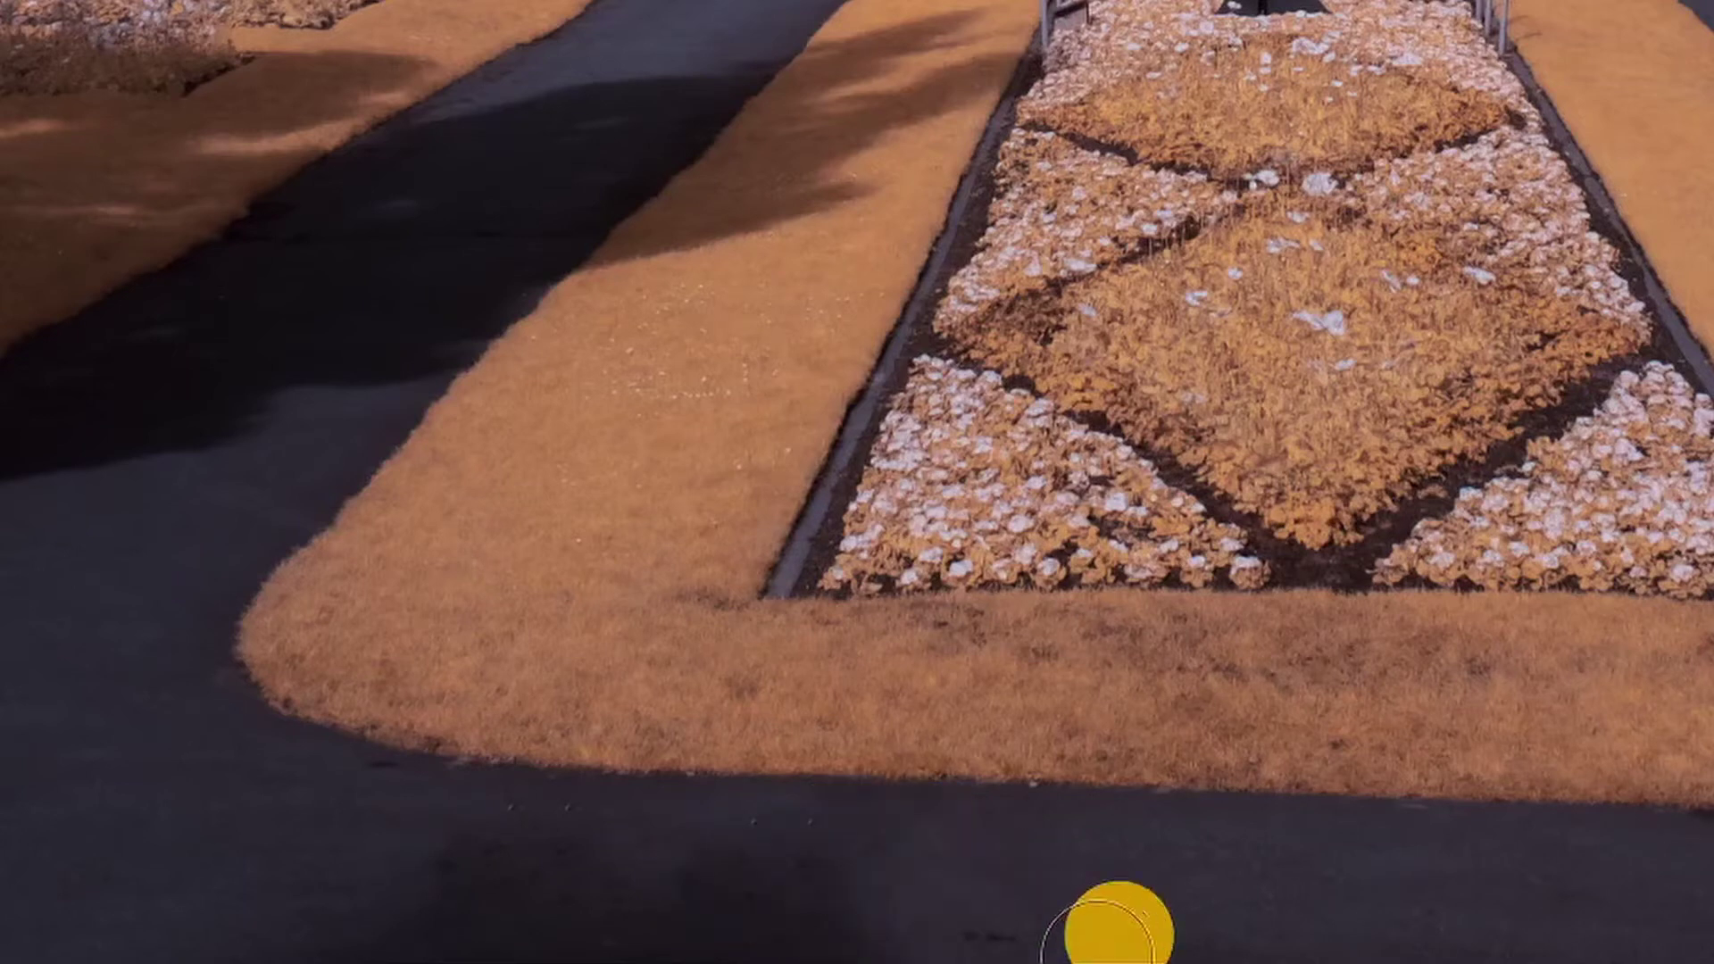
left_click(975, 928)
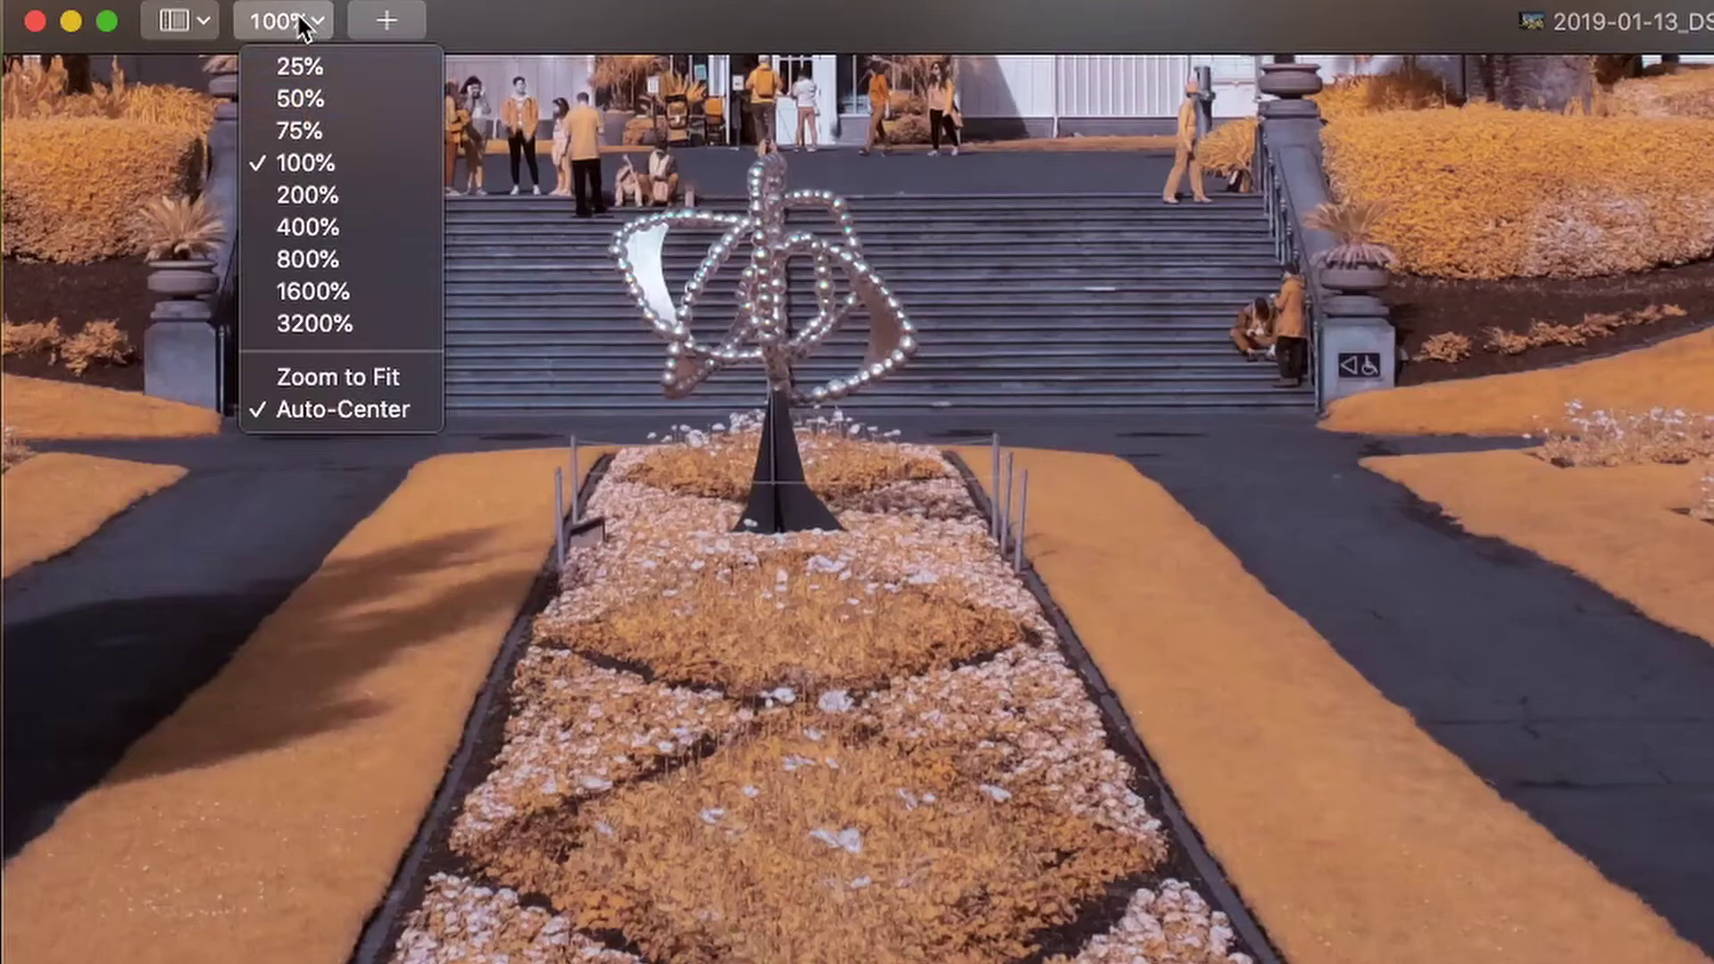
Zoom to fit the whole photo at 51% and select the Light tool in Lighten mode
left_click(332, 380)
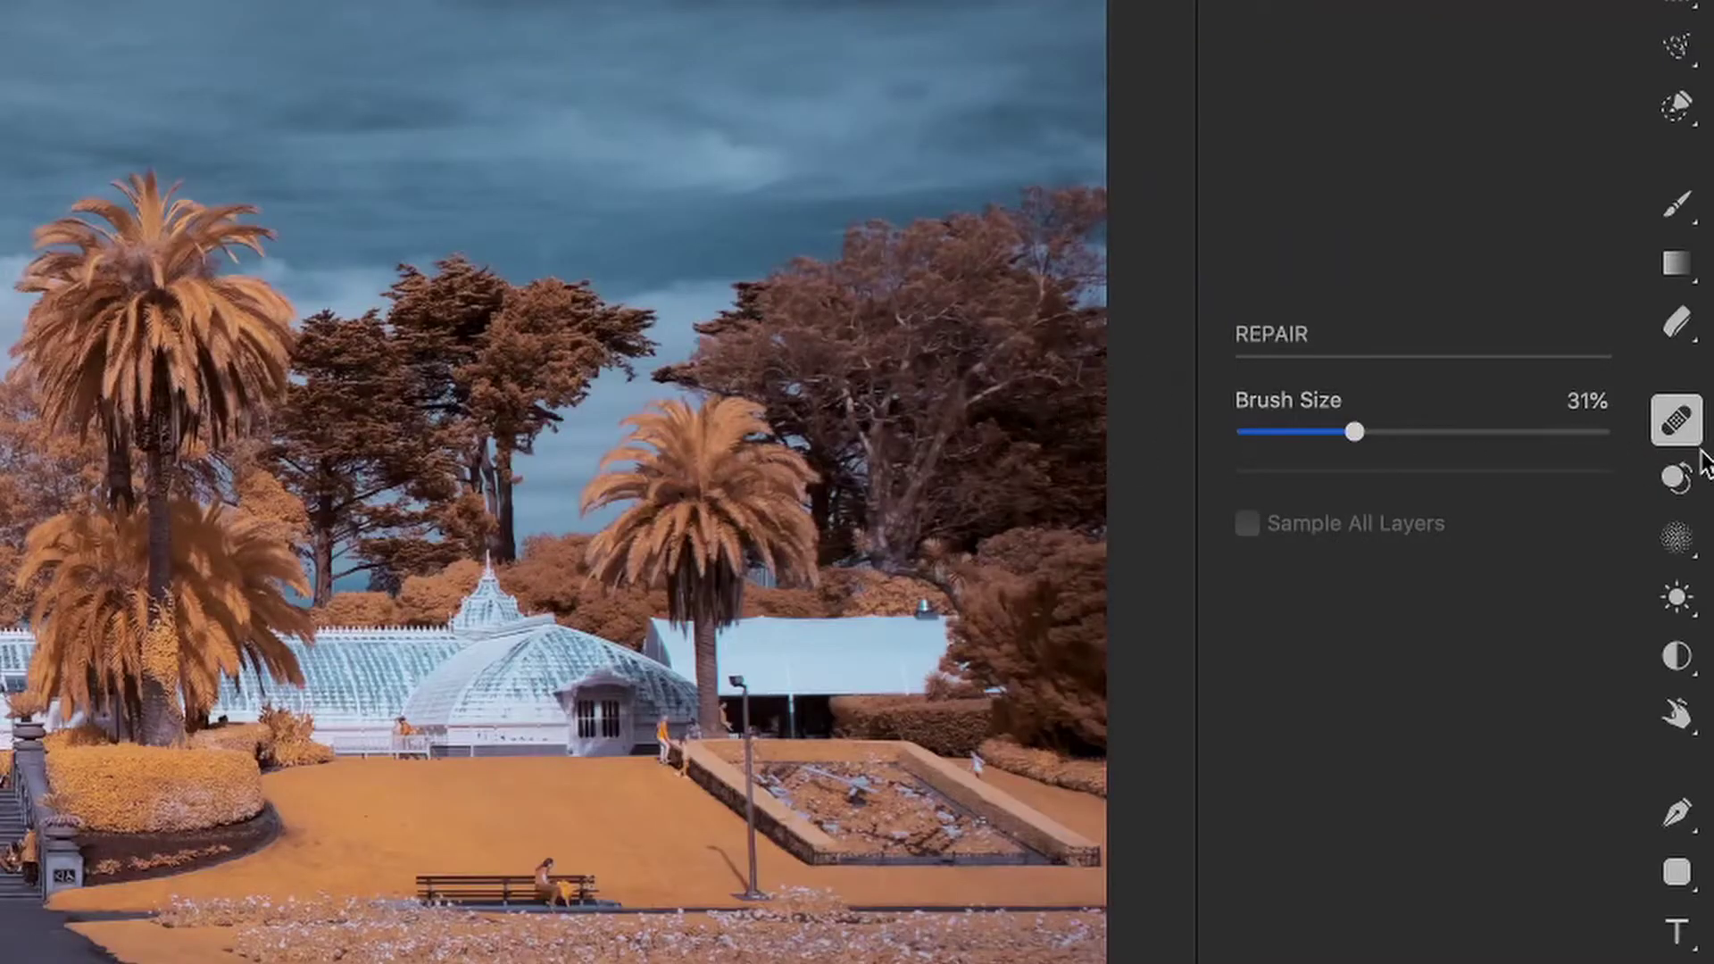
left_click(1686, 607)
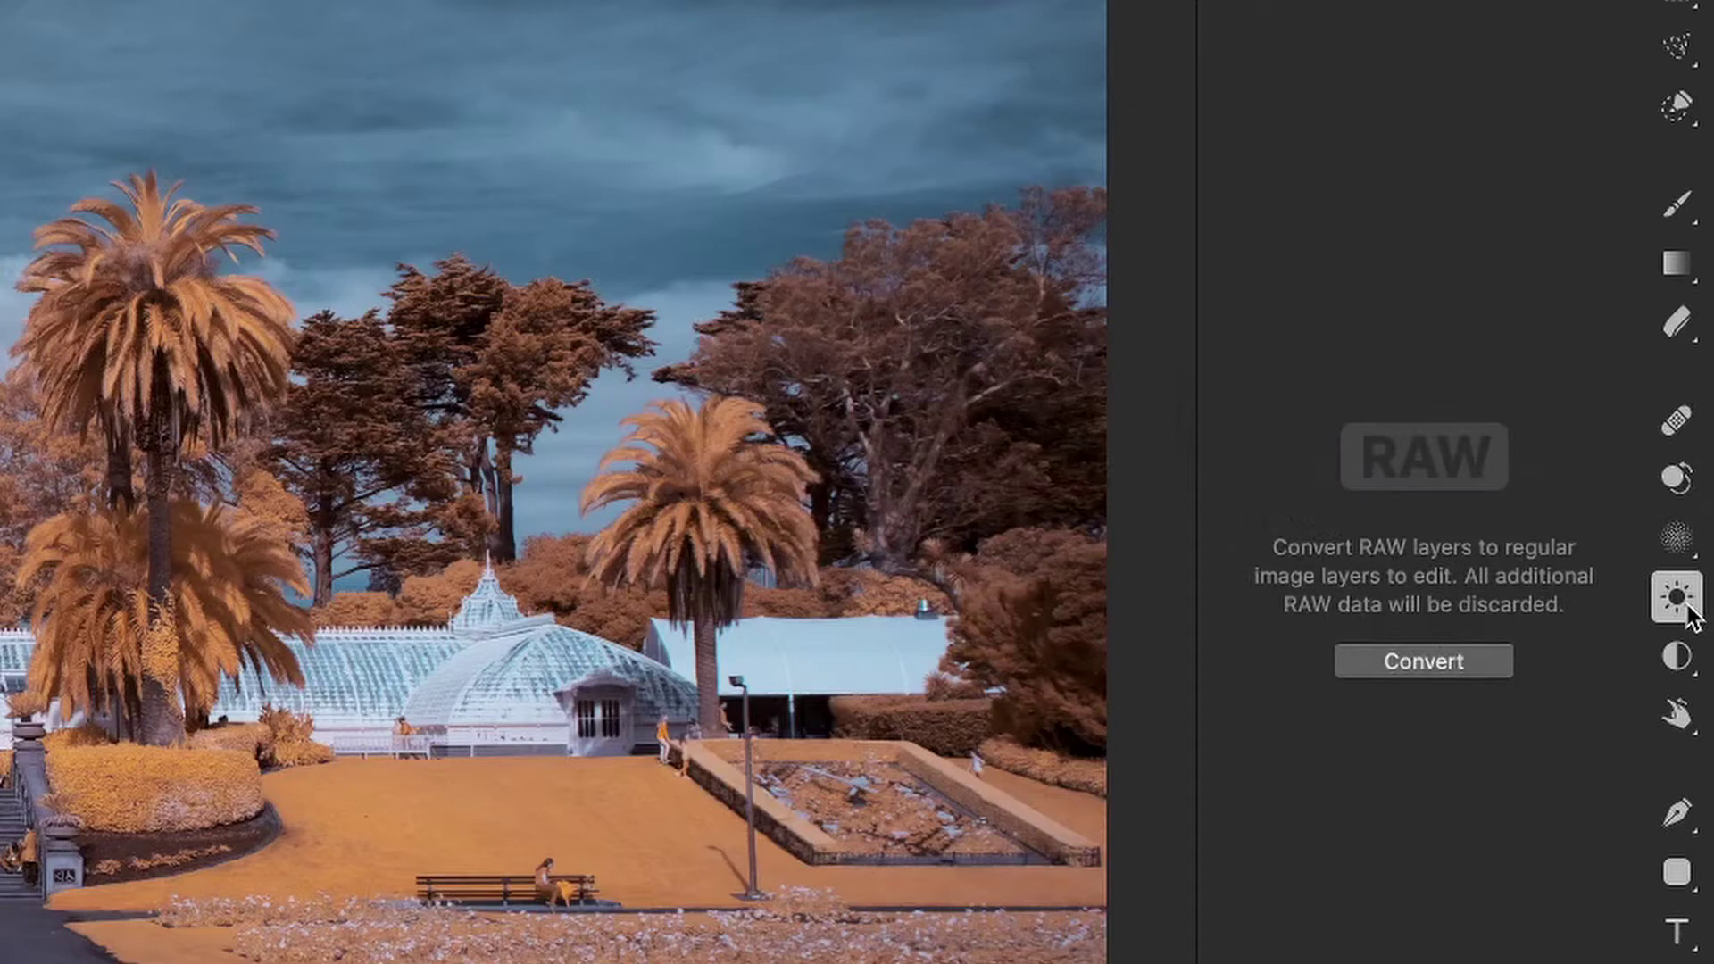
left_click(1688, 616)
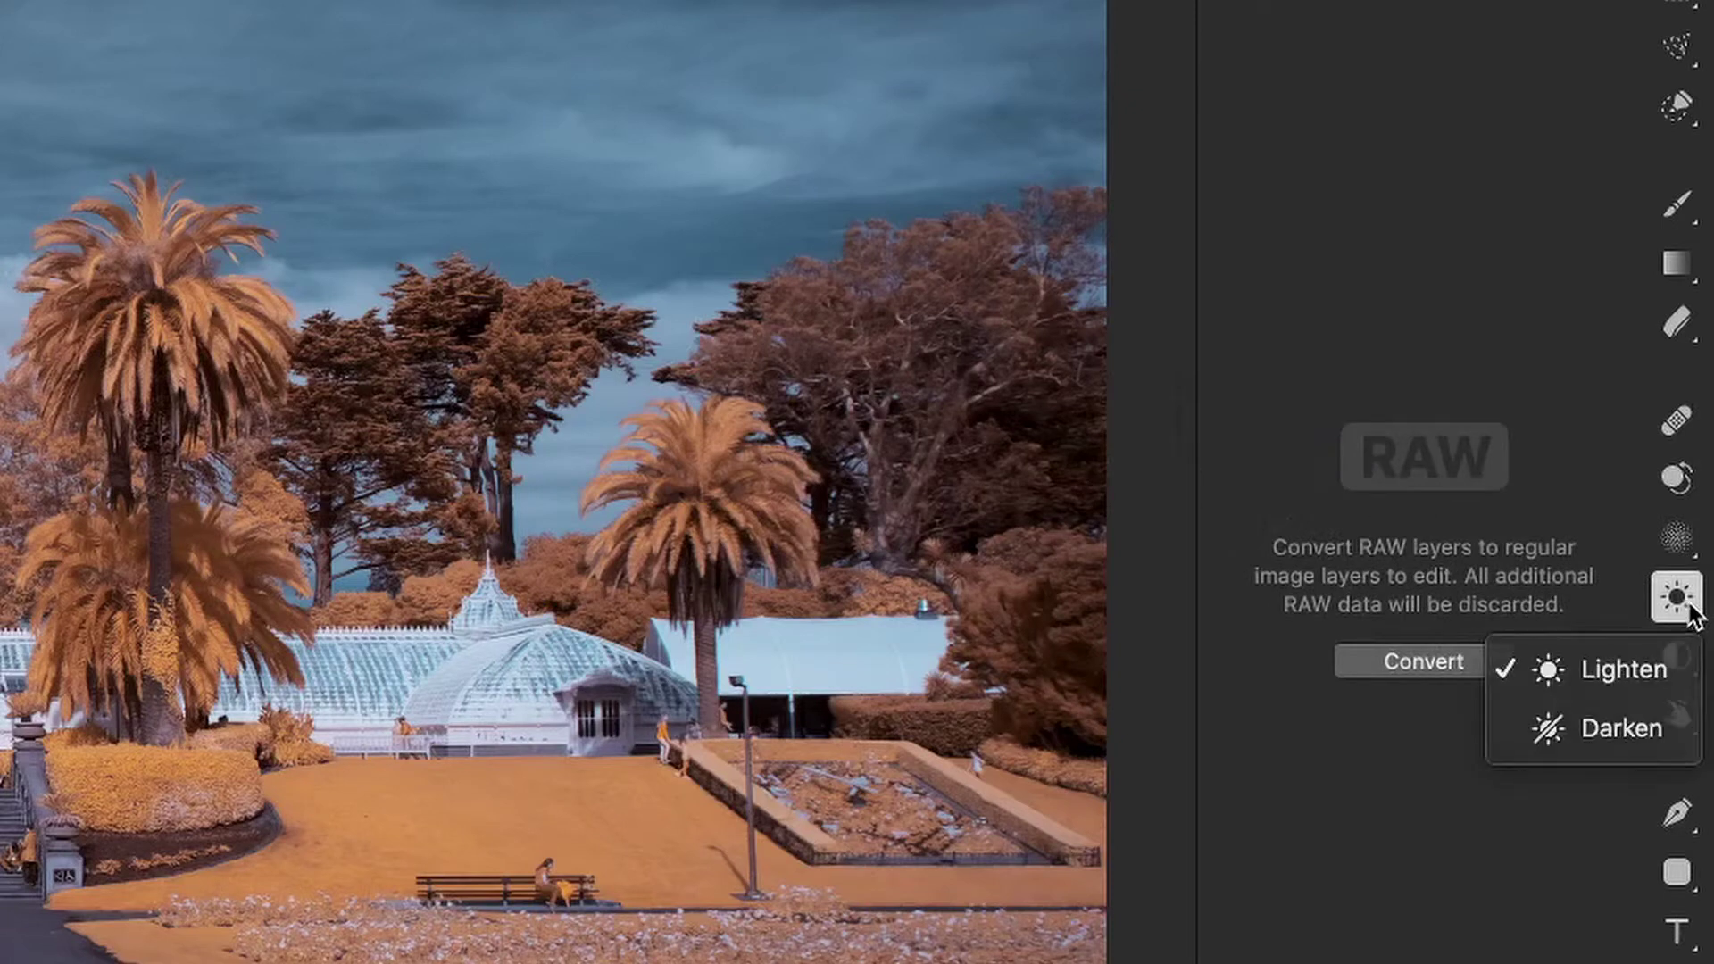
left_click(1690, 629)
left_click(1688, 620)
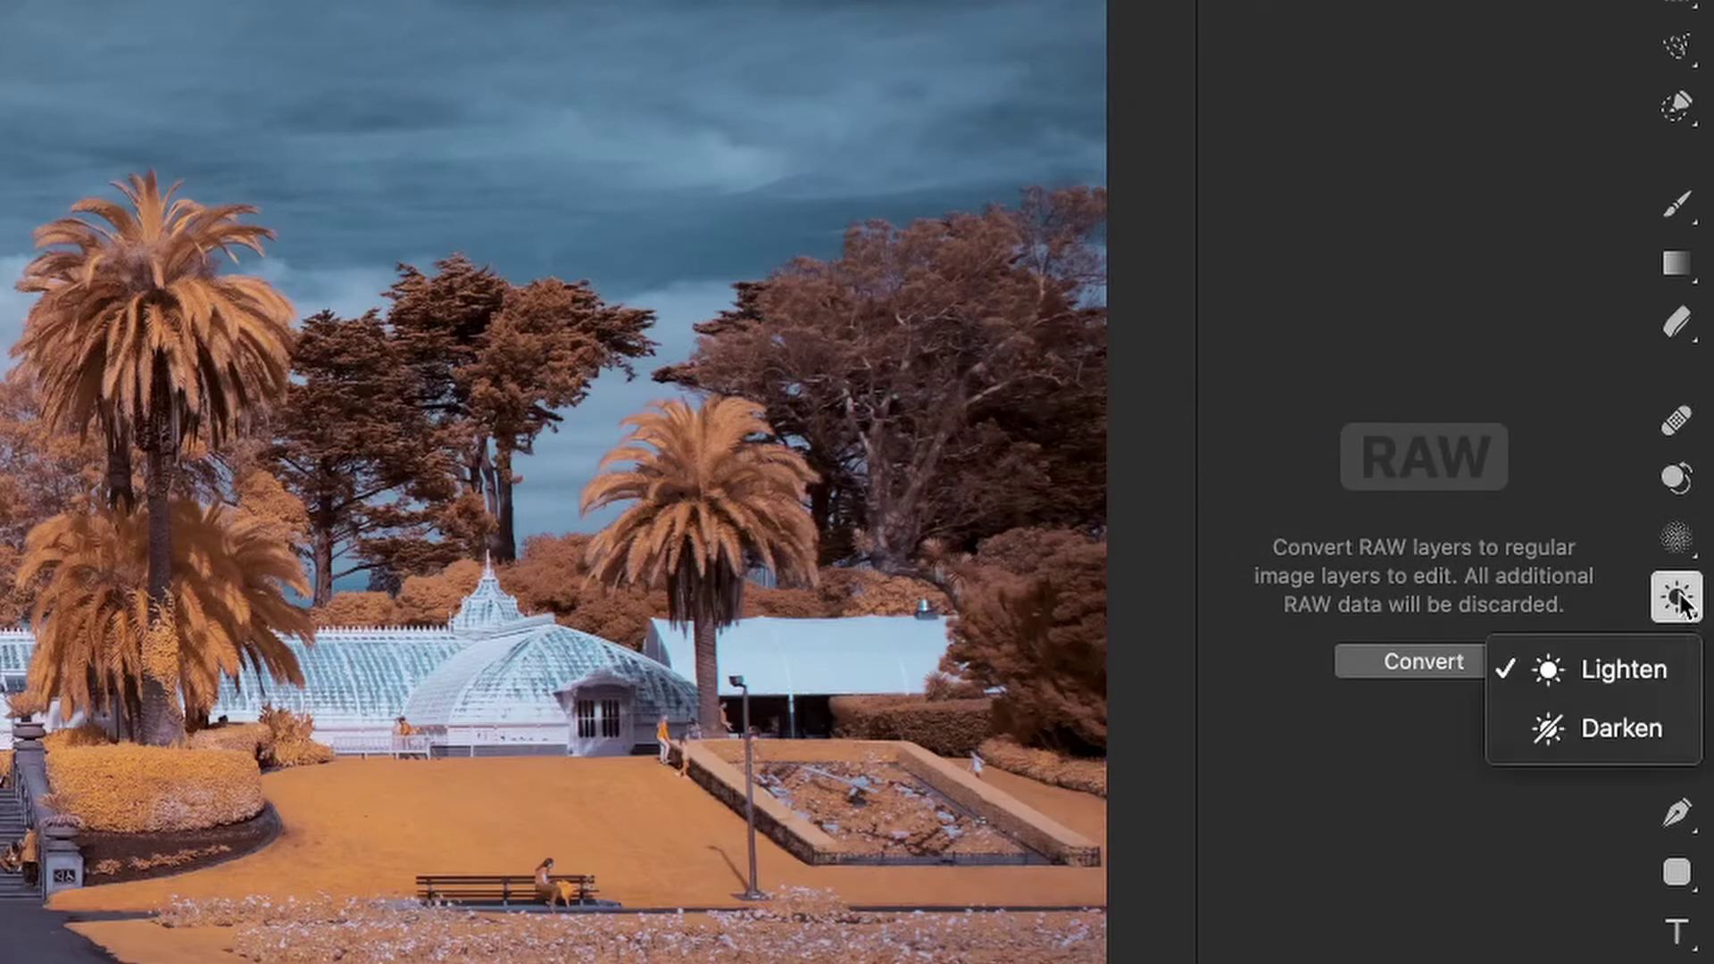
left_click(1678, 602)
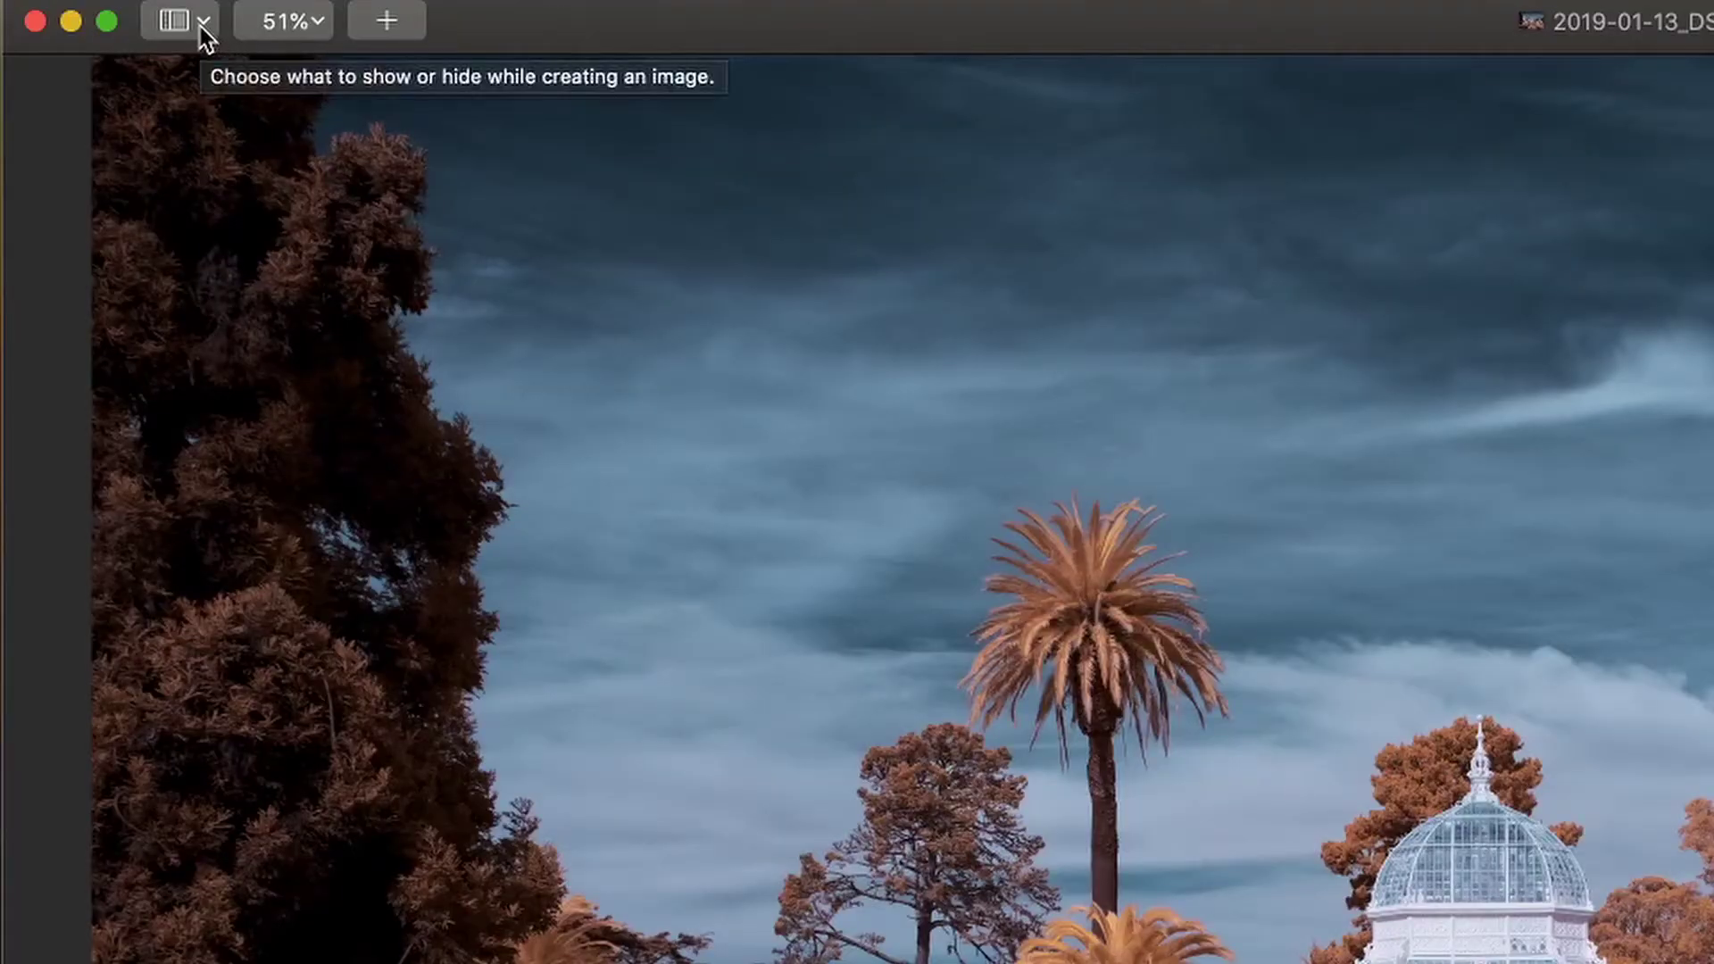
Show the Layers panel, duplicate the Background Layer, and convert the RAW copy to an editable layer
left_click(202, 27)
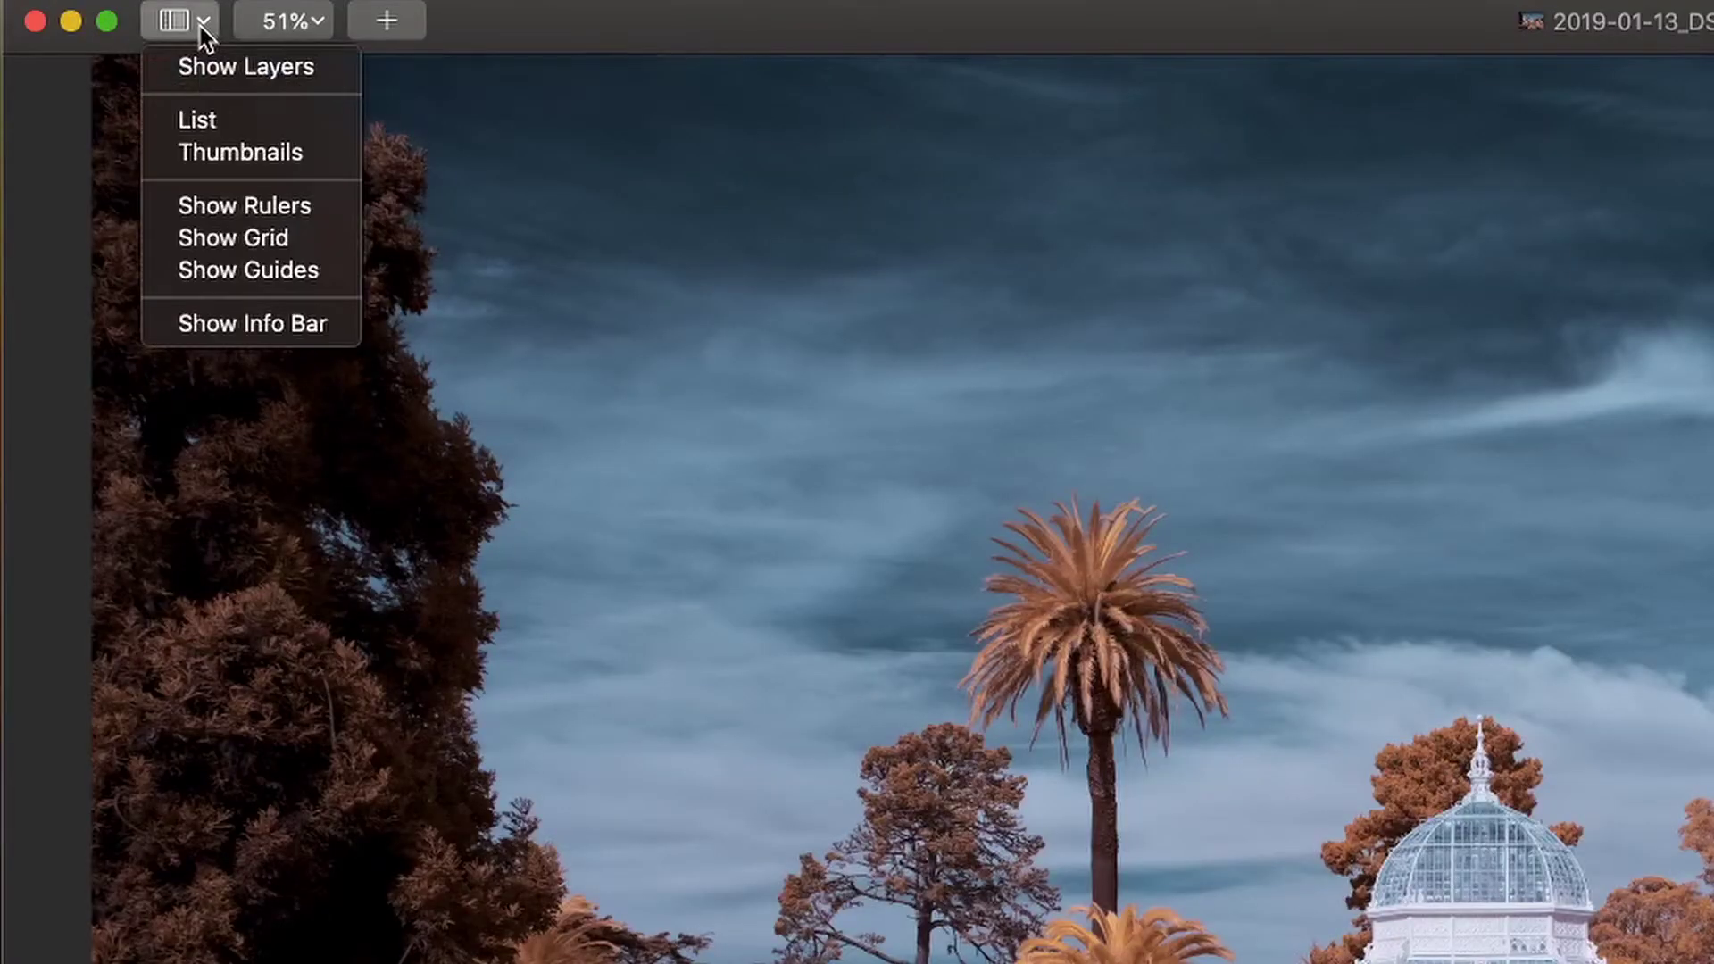
left_click(223, 66)
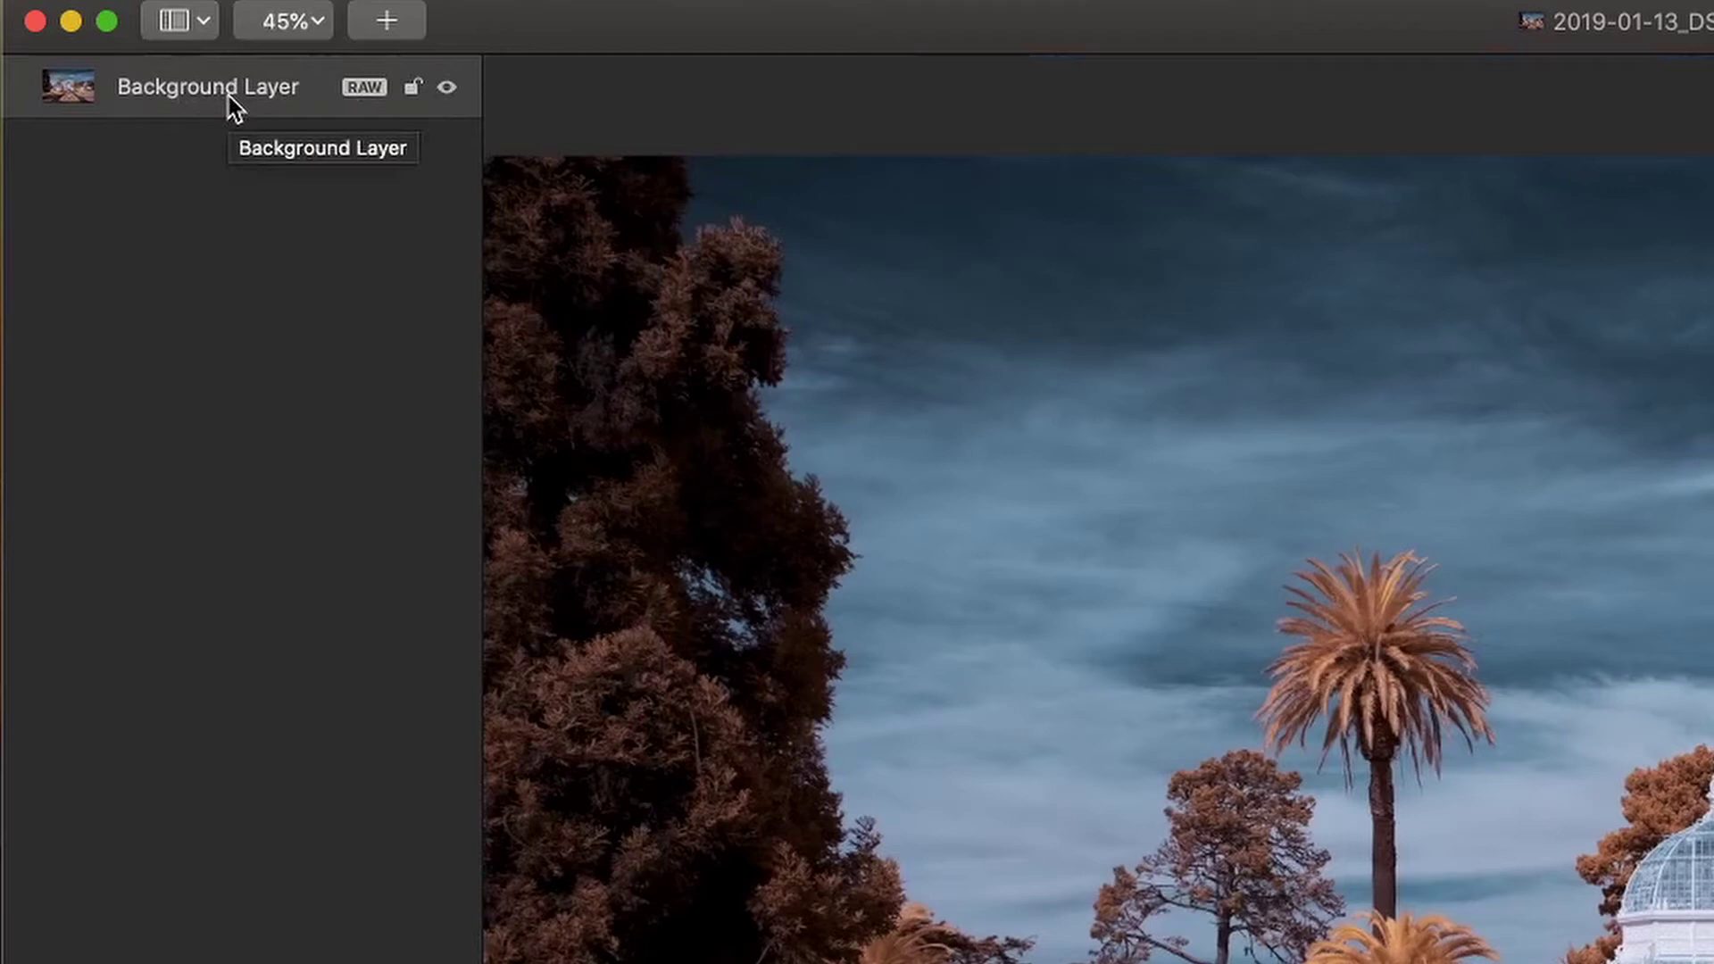
right_click(229, 95)
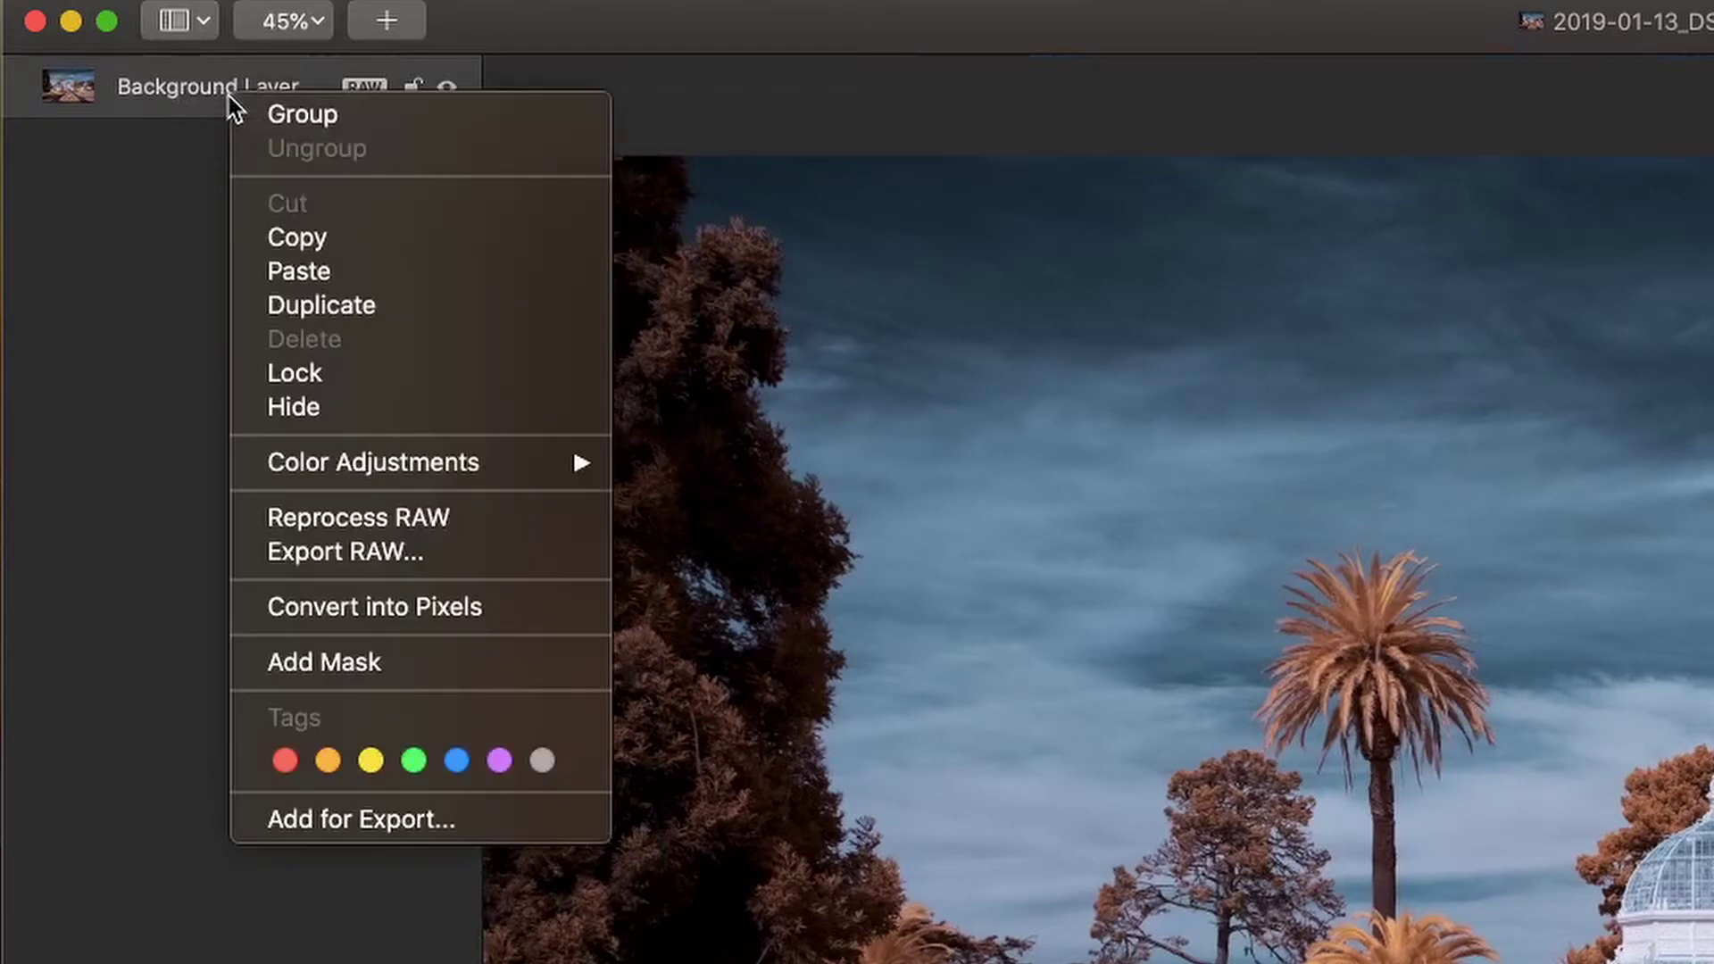
left_click(357, 308)
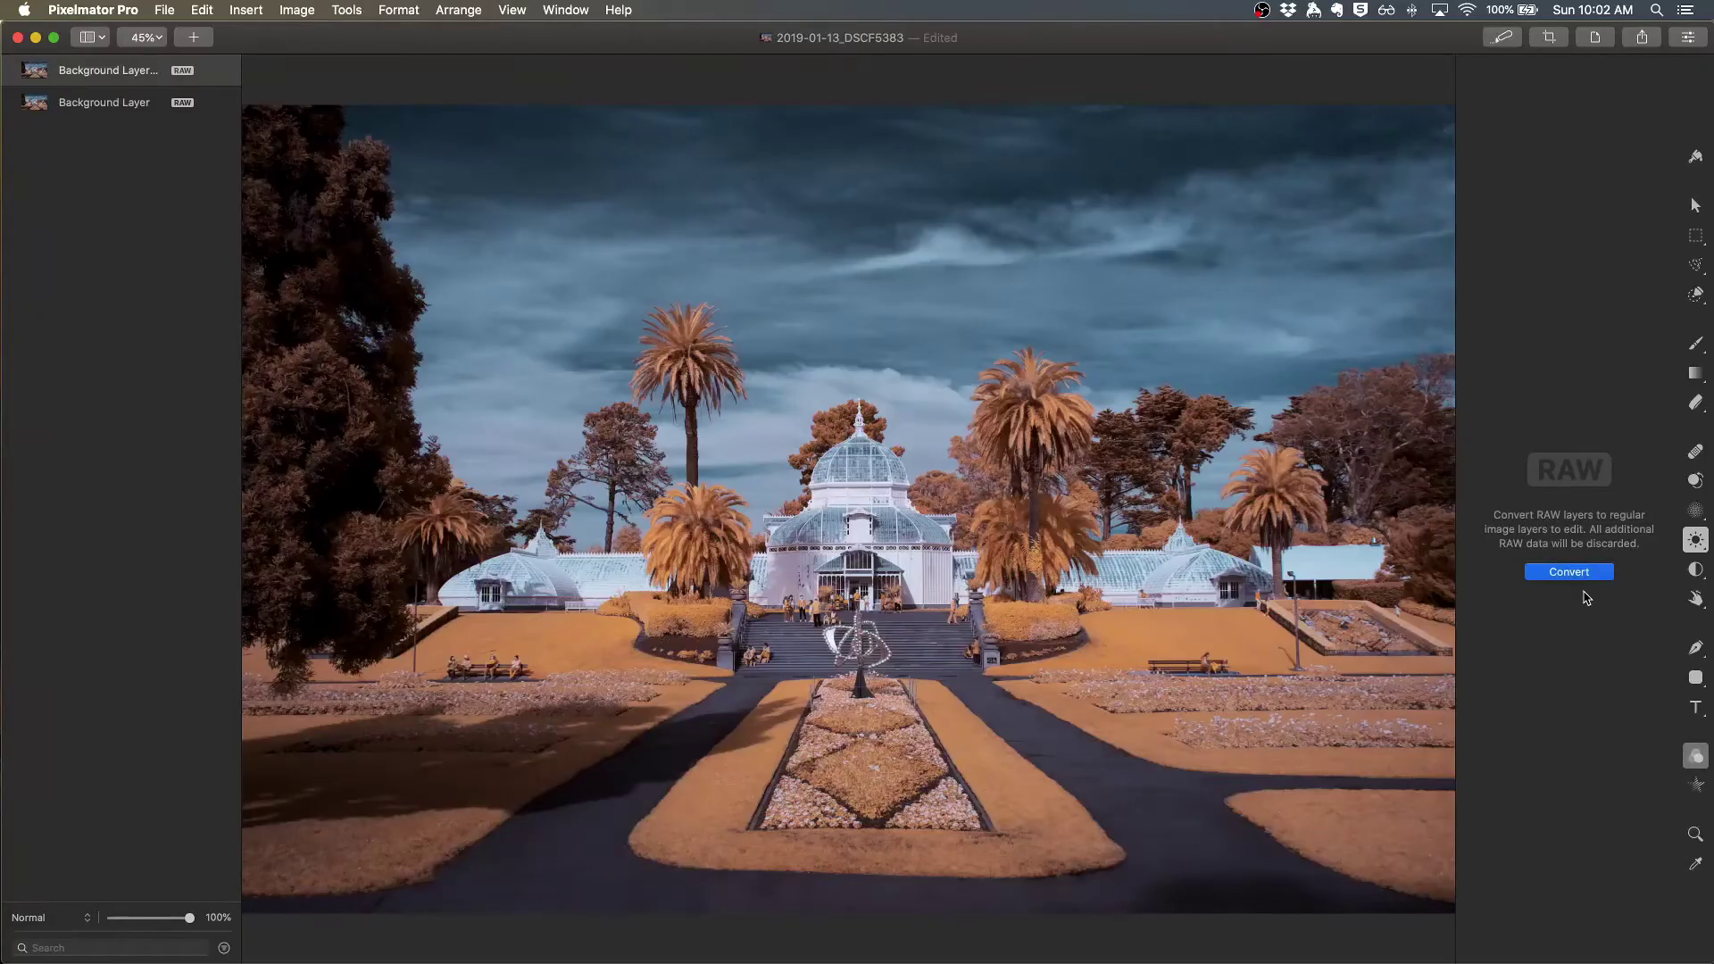
left_click(1576, 573)
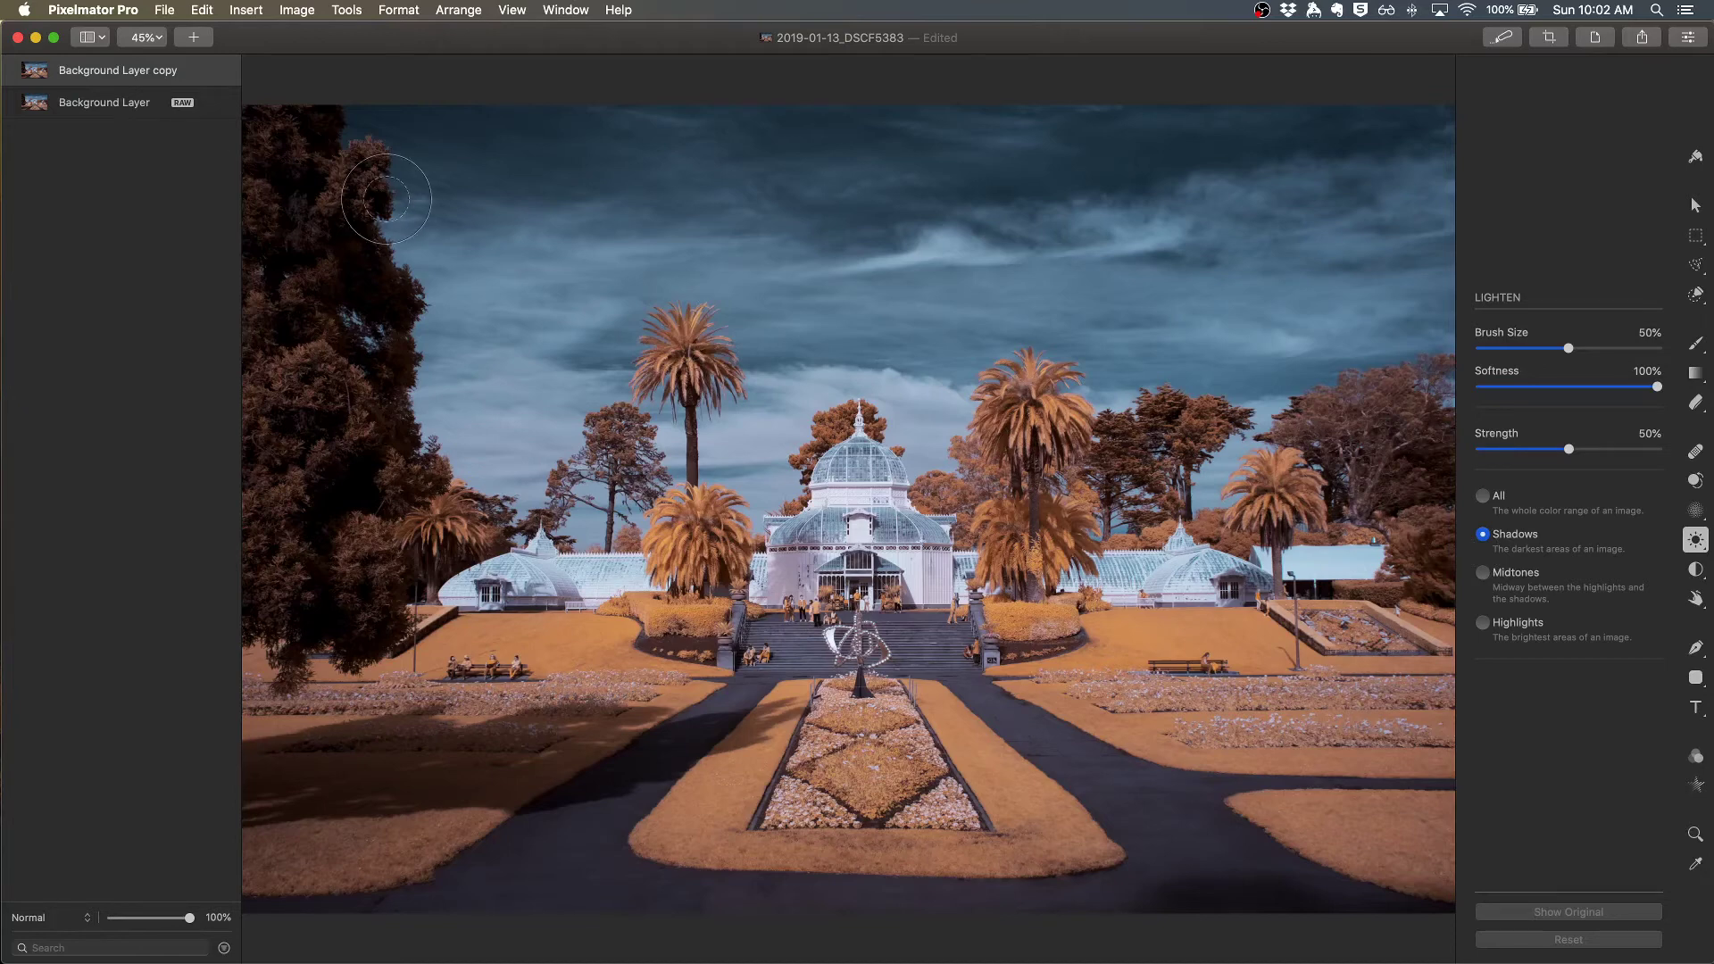
Brighten the dark left tree with two Lighten strokes, then set the Lighten range to All
mouse_move(302, 229)
left_mouse_down()
mouse_move(284, 150)
mouse_move(282, 273)
mouse_move(326, 207)
mouse_move(290, 305)
mouse_move(287, 391)
left_mouse_up()
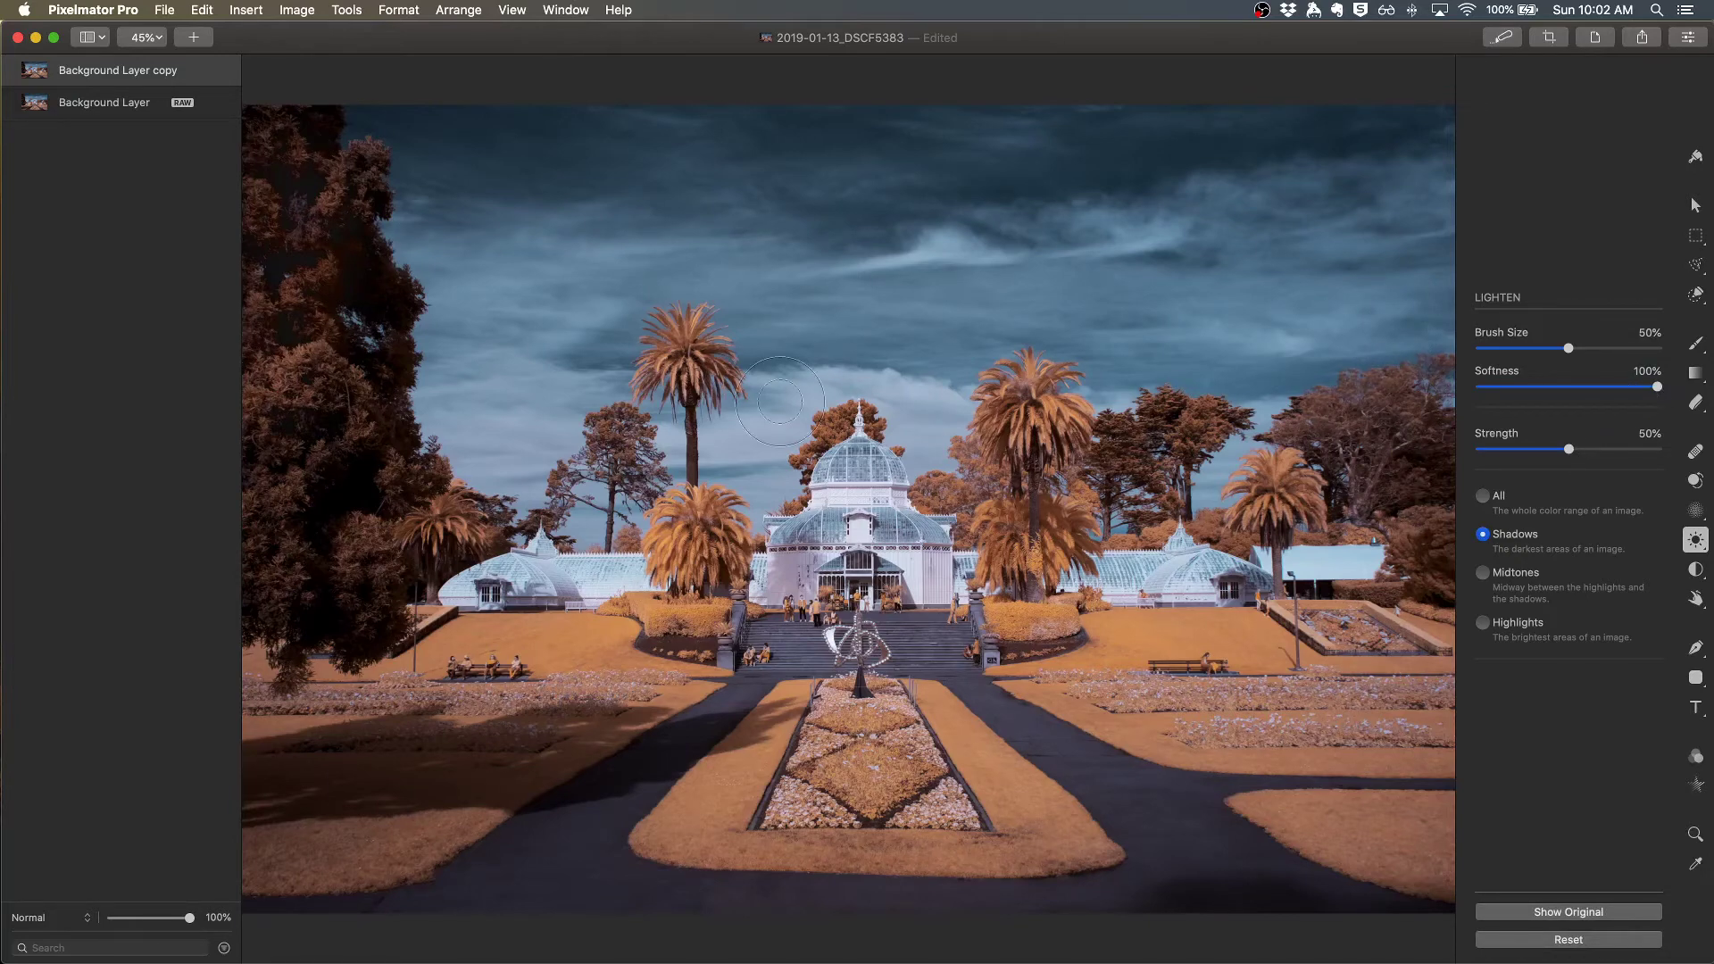
mouse_move(352, 259)
left_mouse_down()
mouse_move(268, 500)
mouse_move(290, 554)
mouse_move(362, 480)
mouse_move(357, 442)
mouse_move(308, 522)
mouse_move(326, 367)
mouse_move(334, 446)
left_mouse_up()
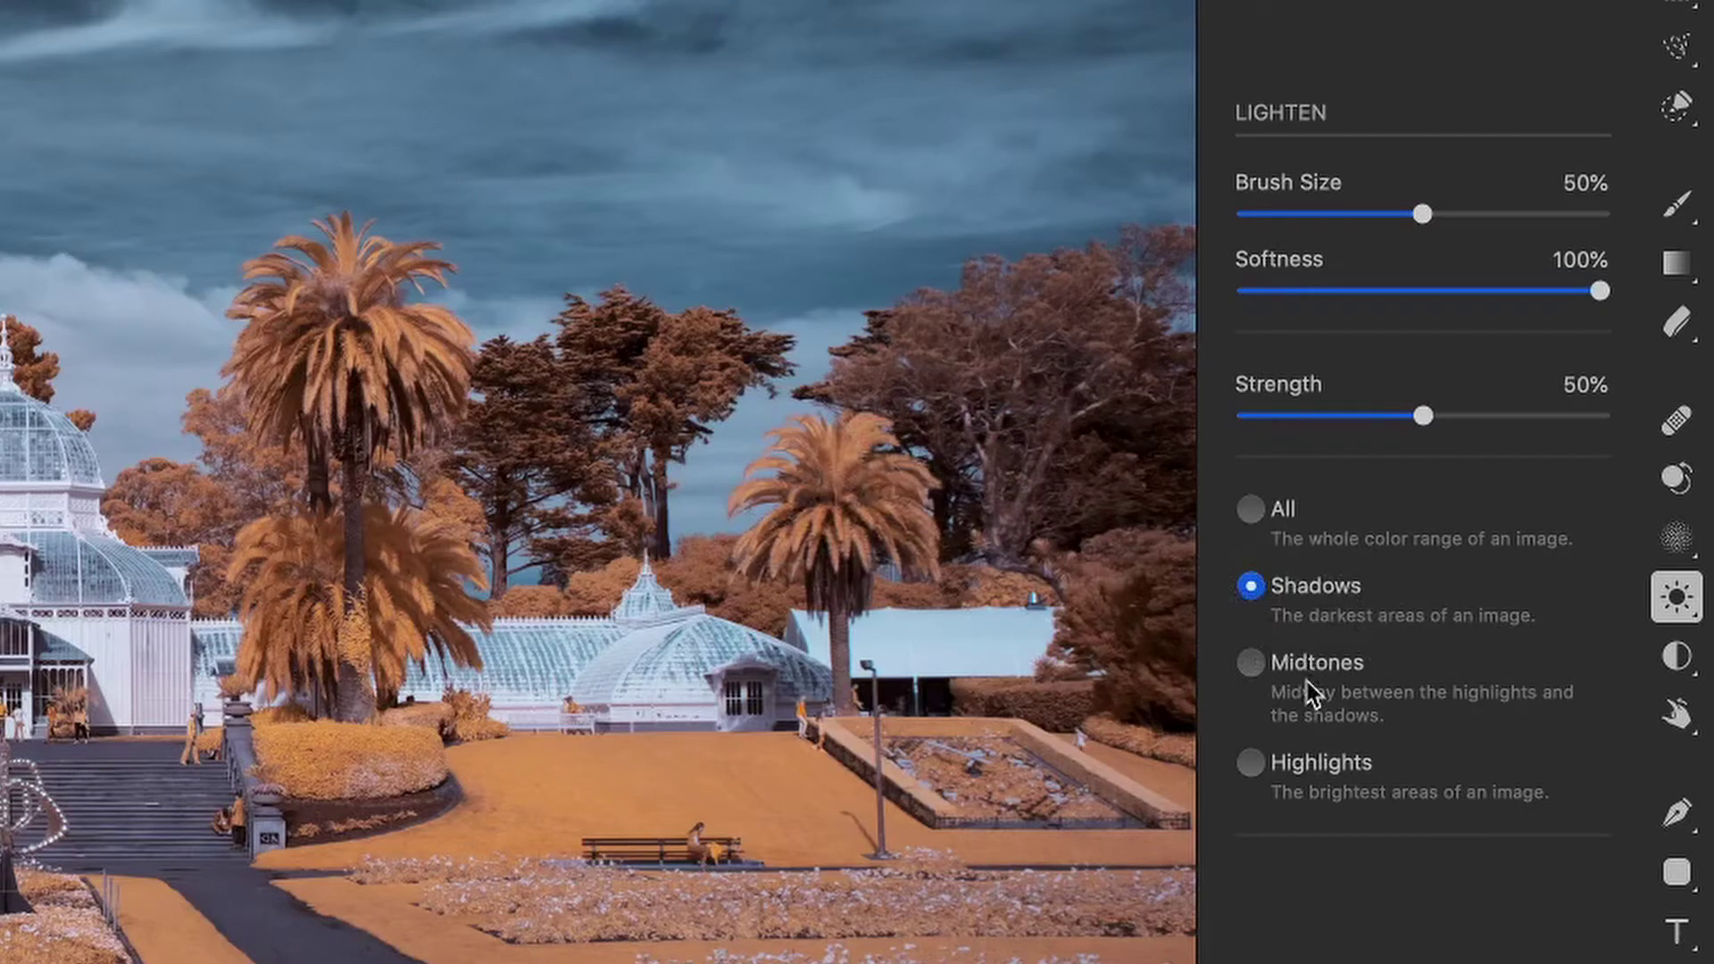
left_click(1253, 511)
left_click(1682, 604)
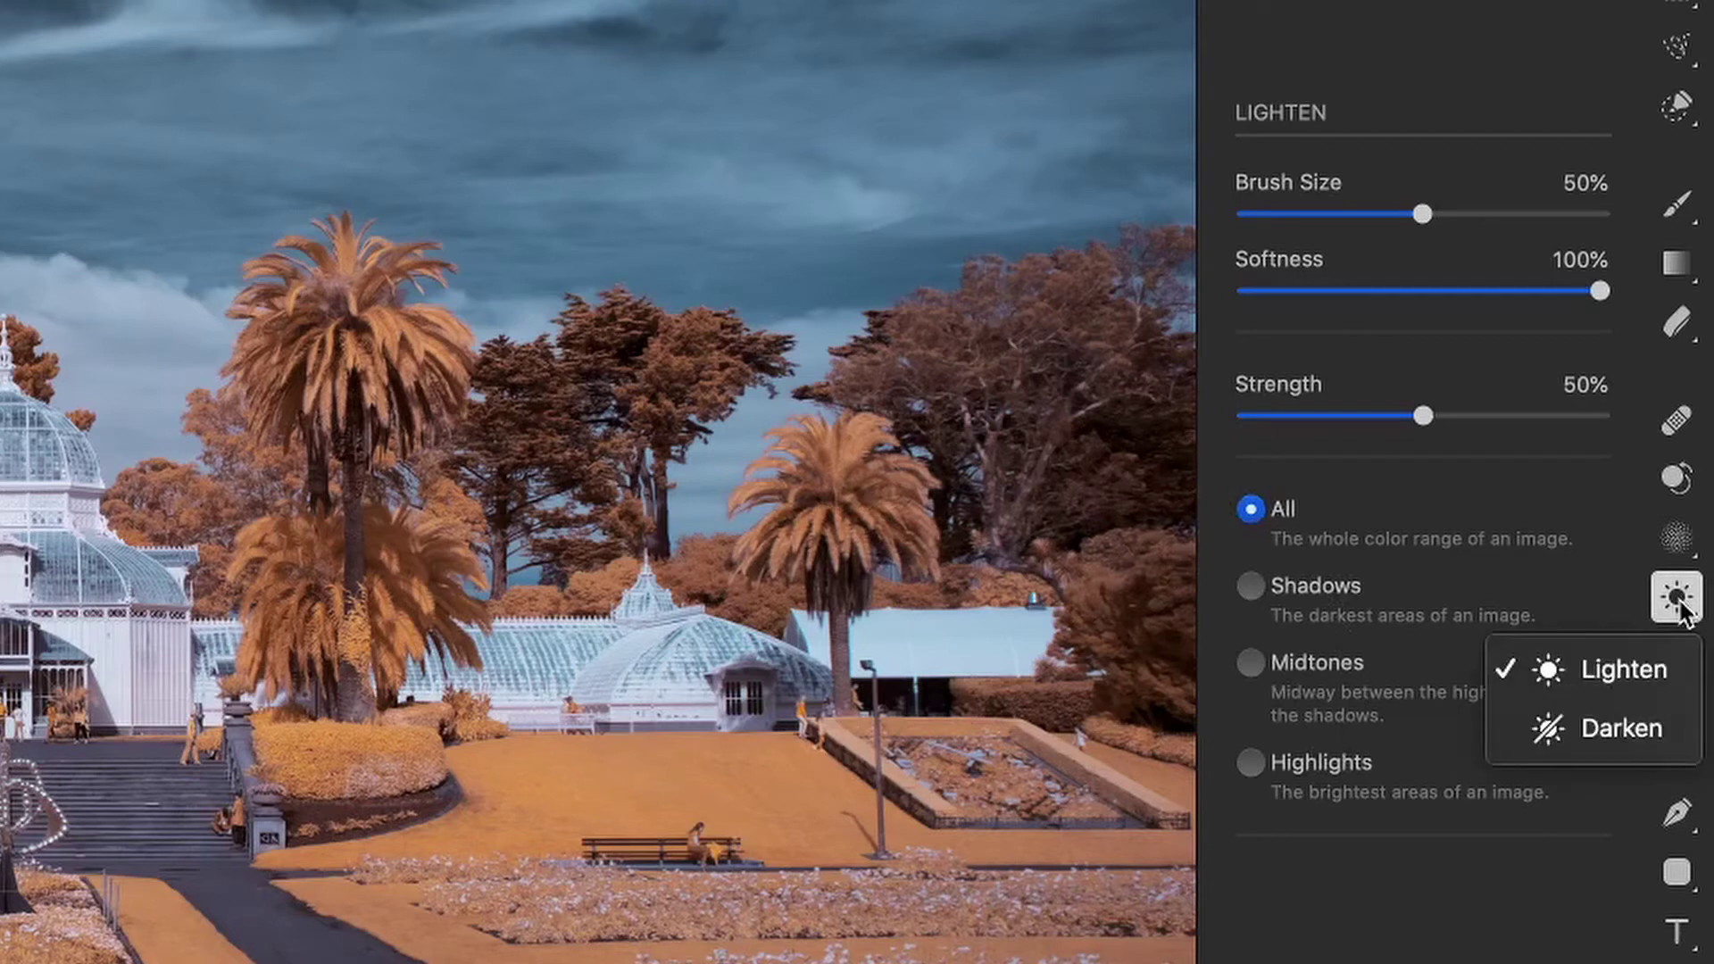
left_click(1683, 614)
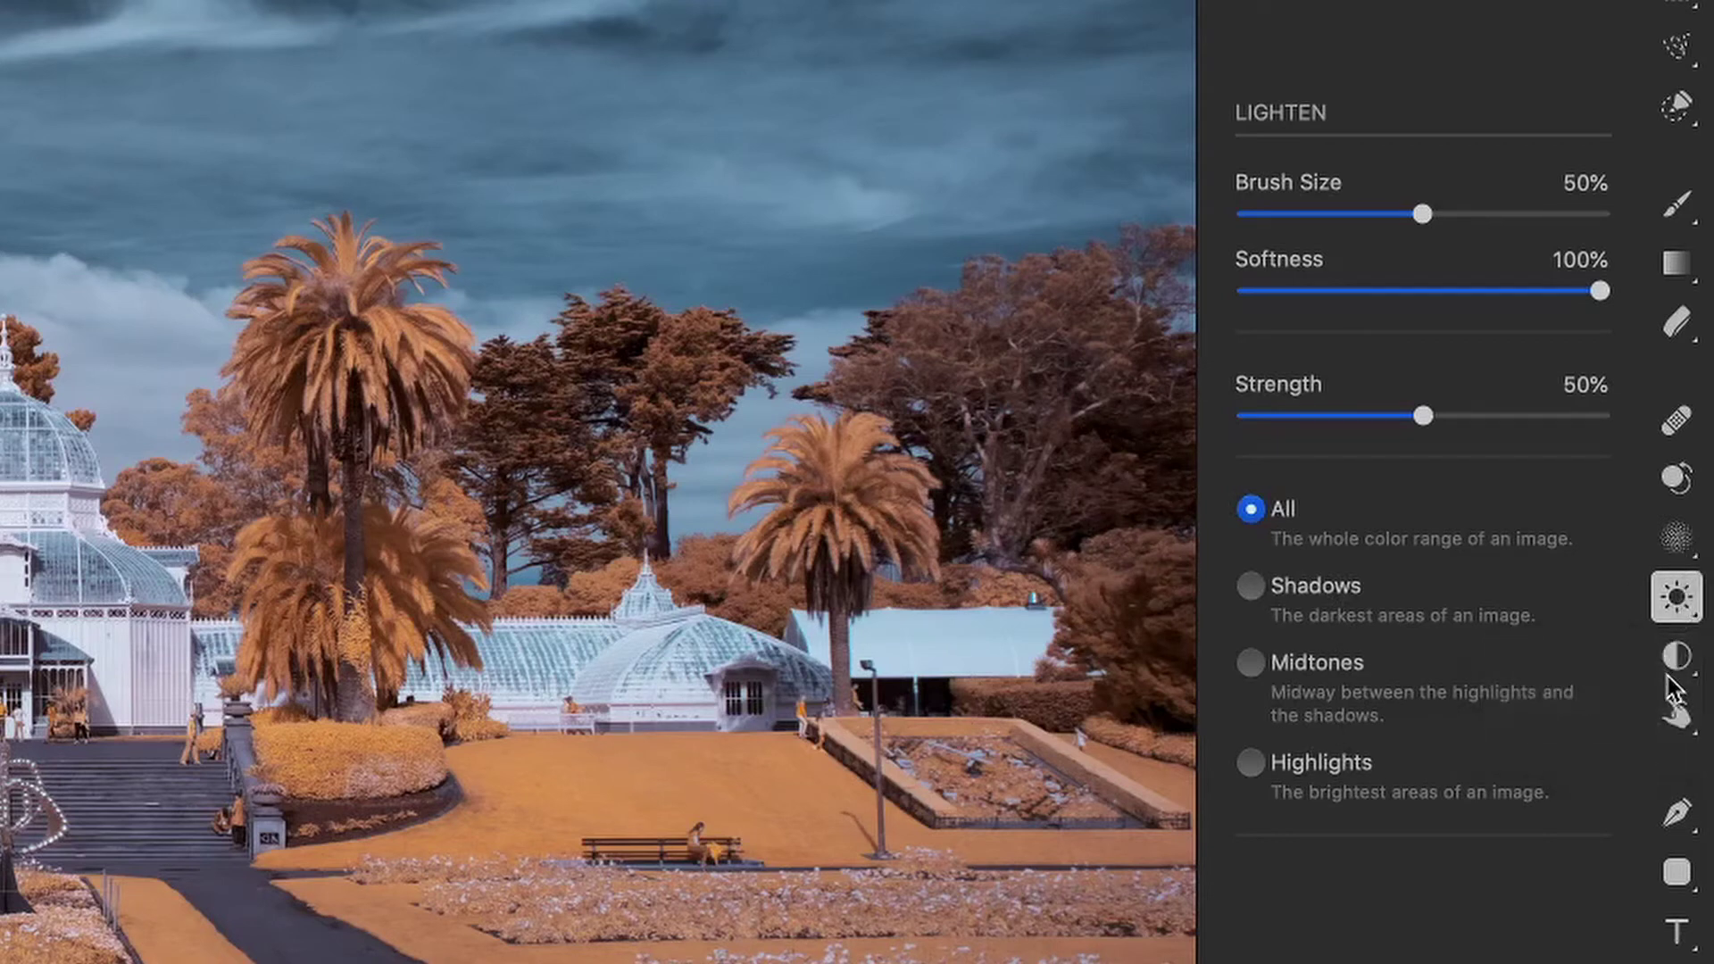
left_click(1688, 668)
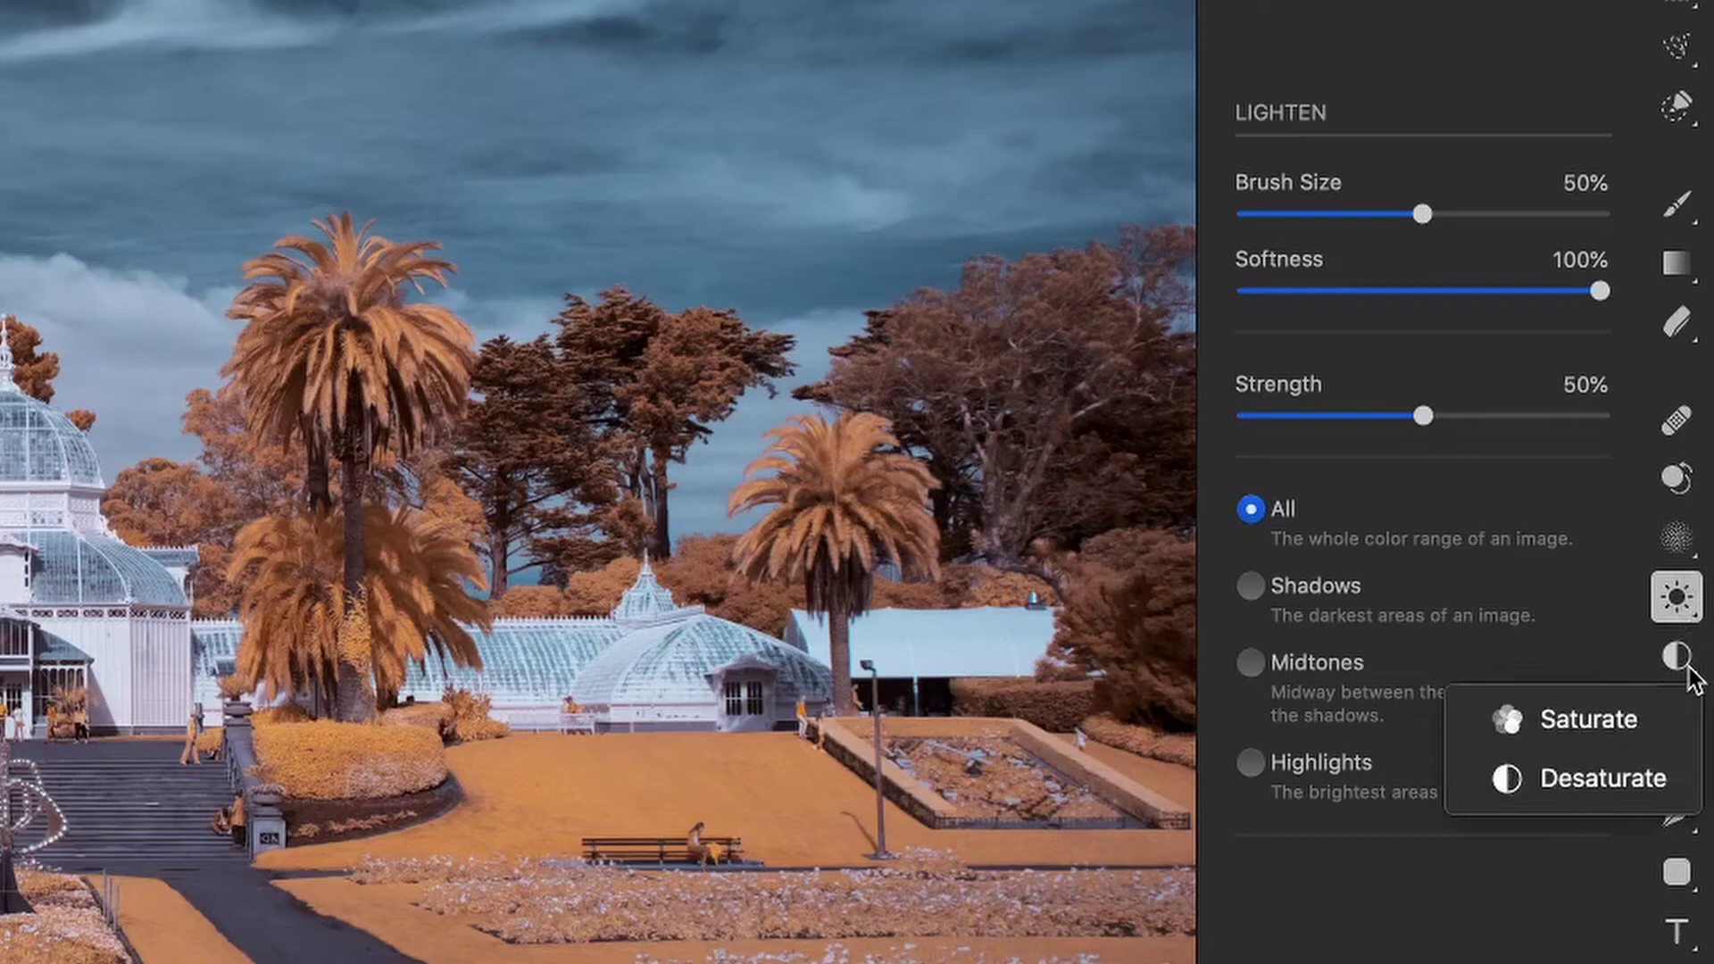
left_click(1684, 672)
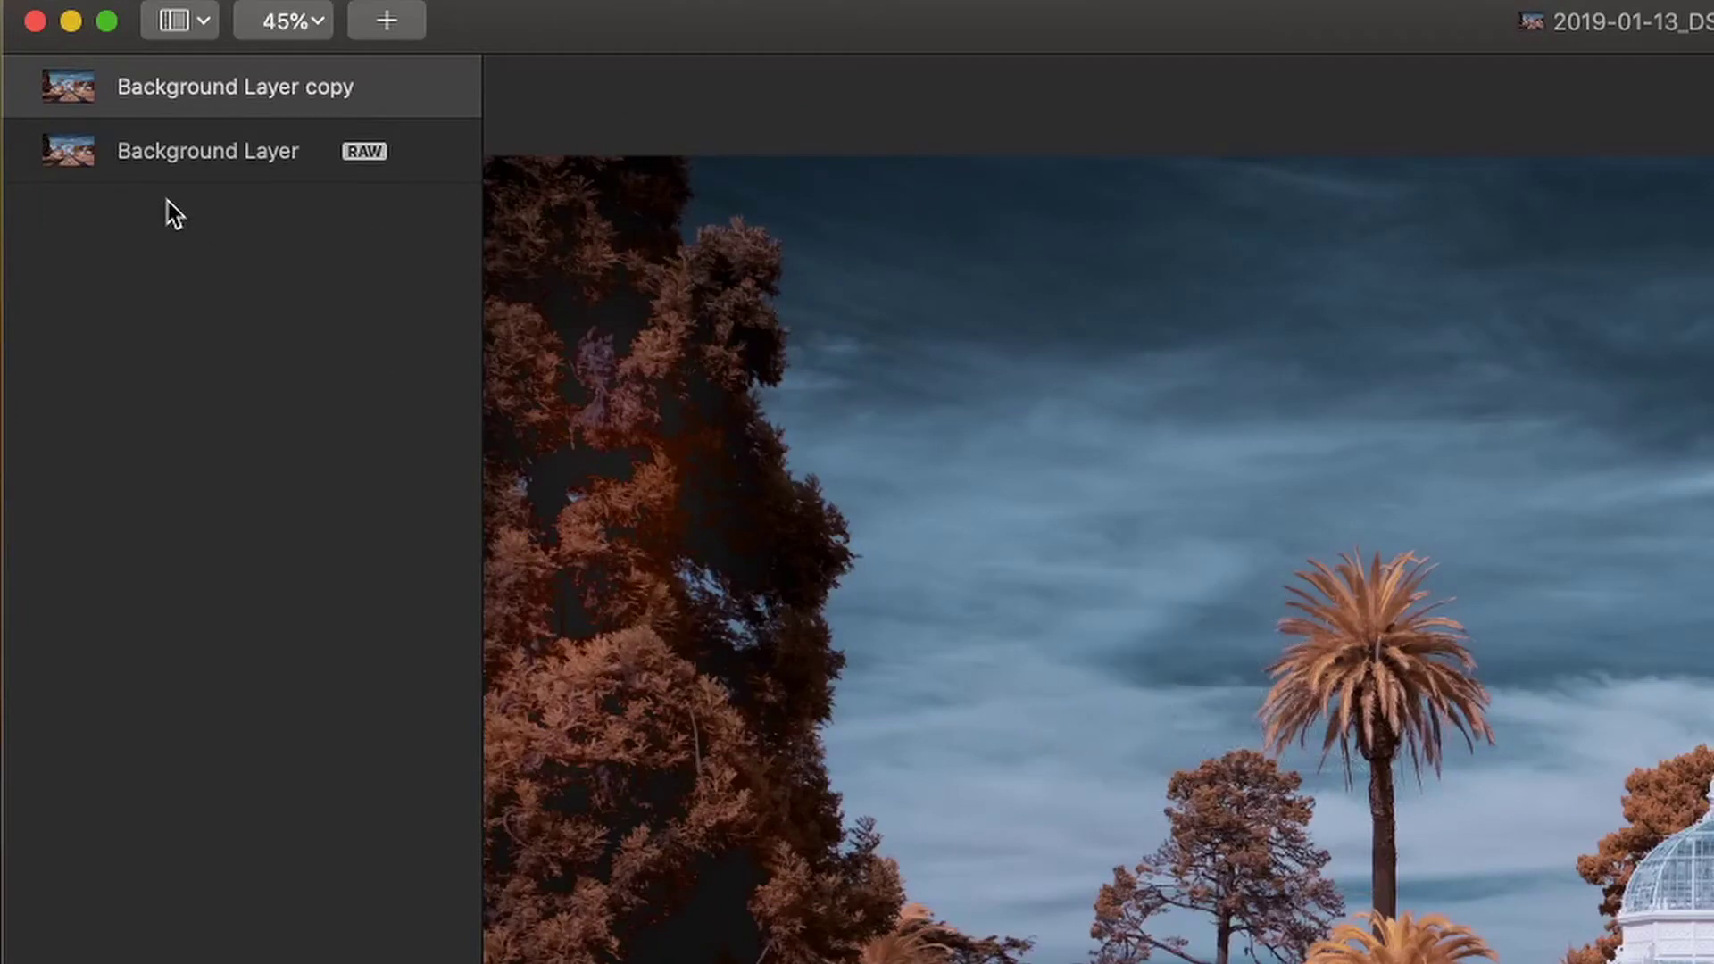
Duplicate the original Background Layer again and hide the brightened Background Layer copy
left_click(234, 159)
right_click(254, 162)
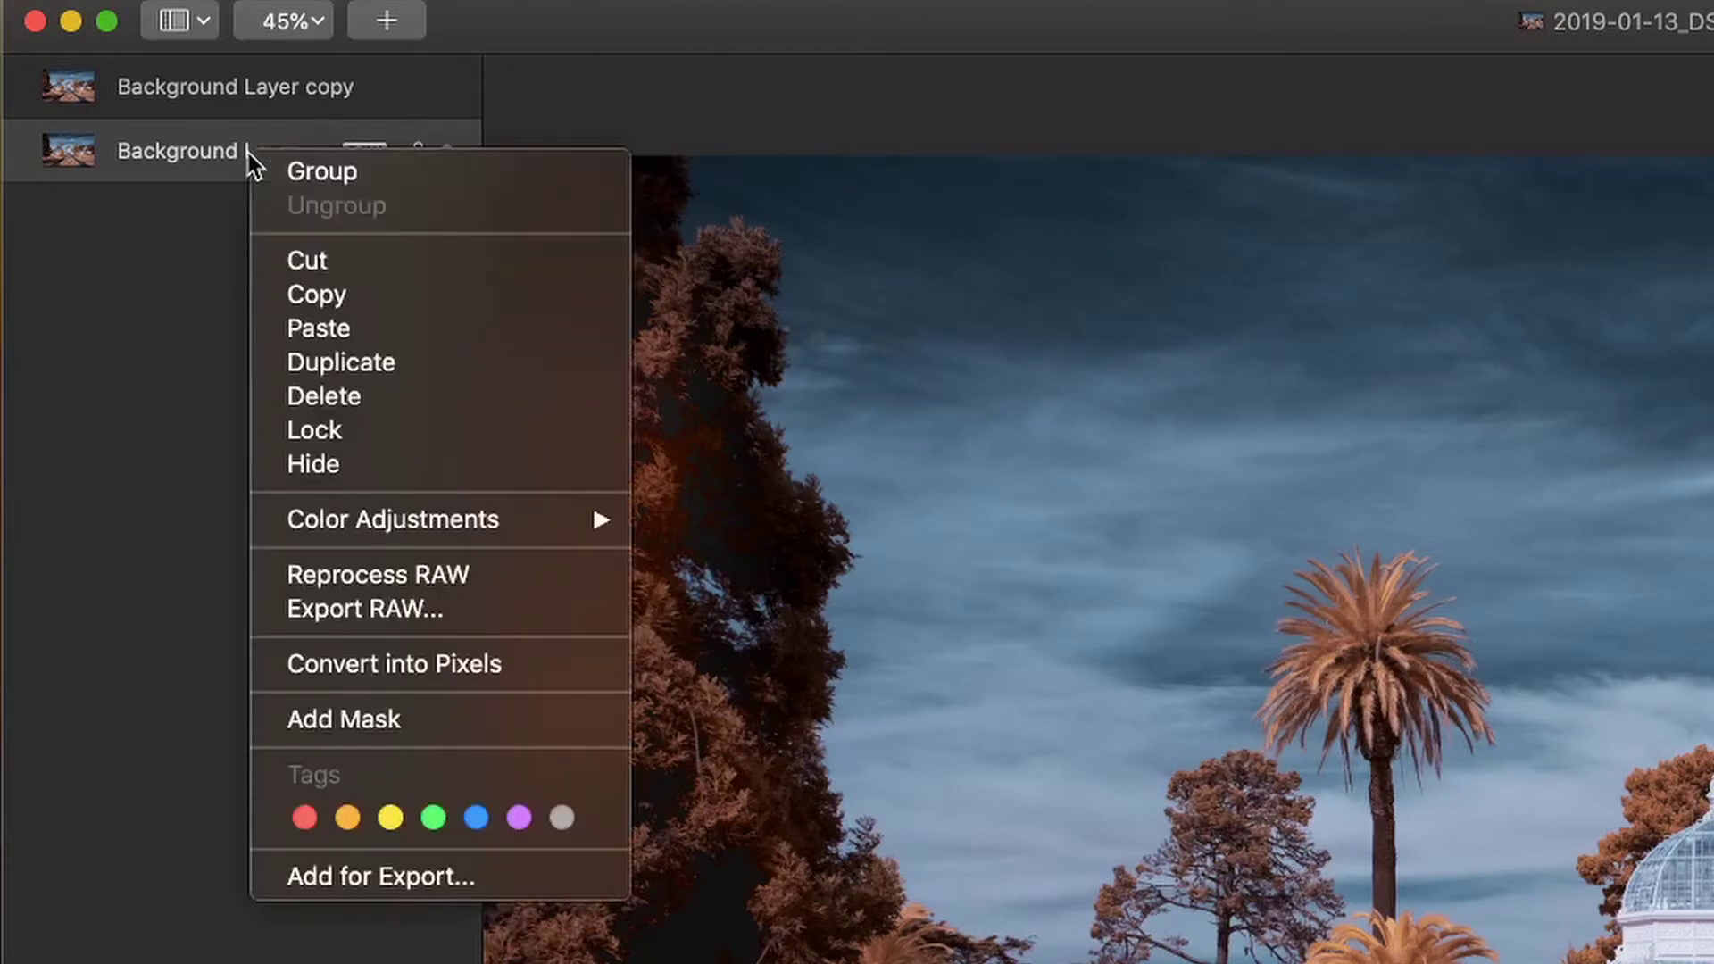
left_click(356, 366)
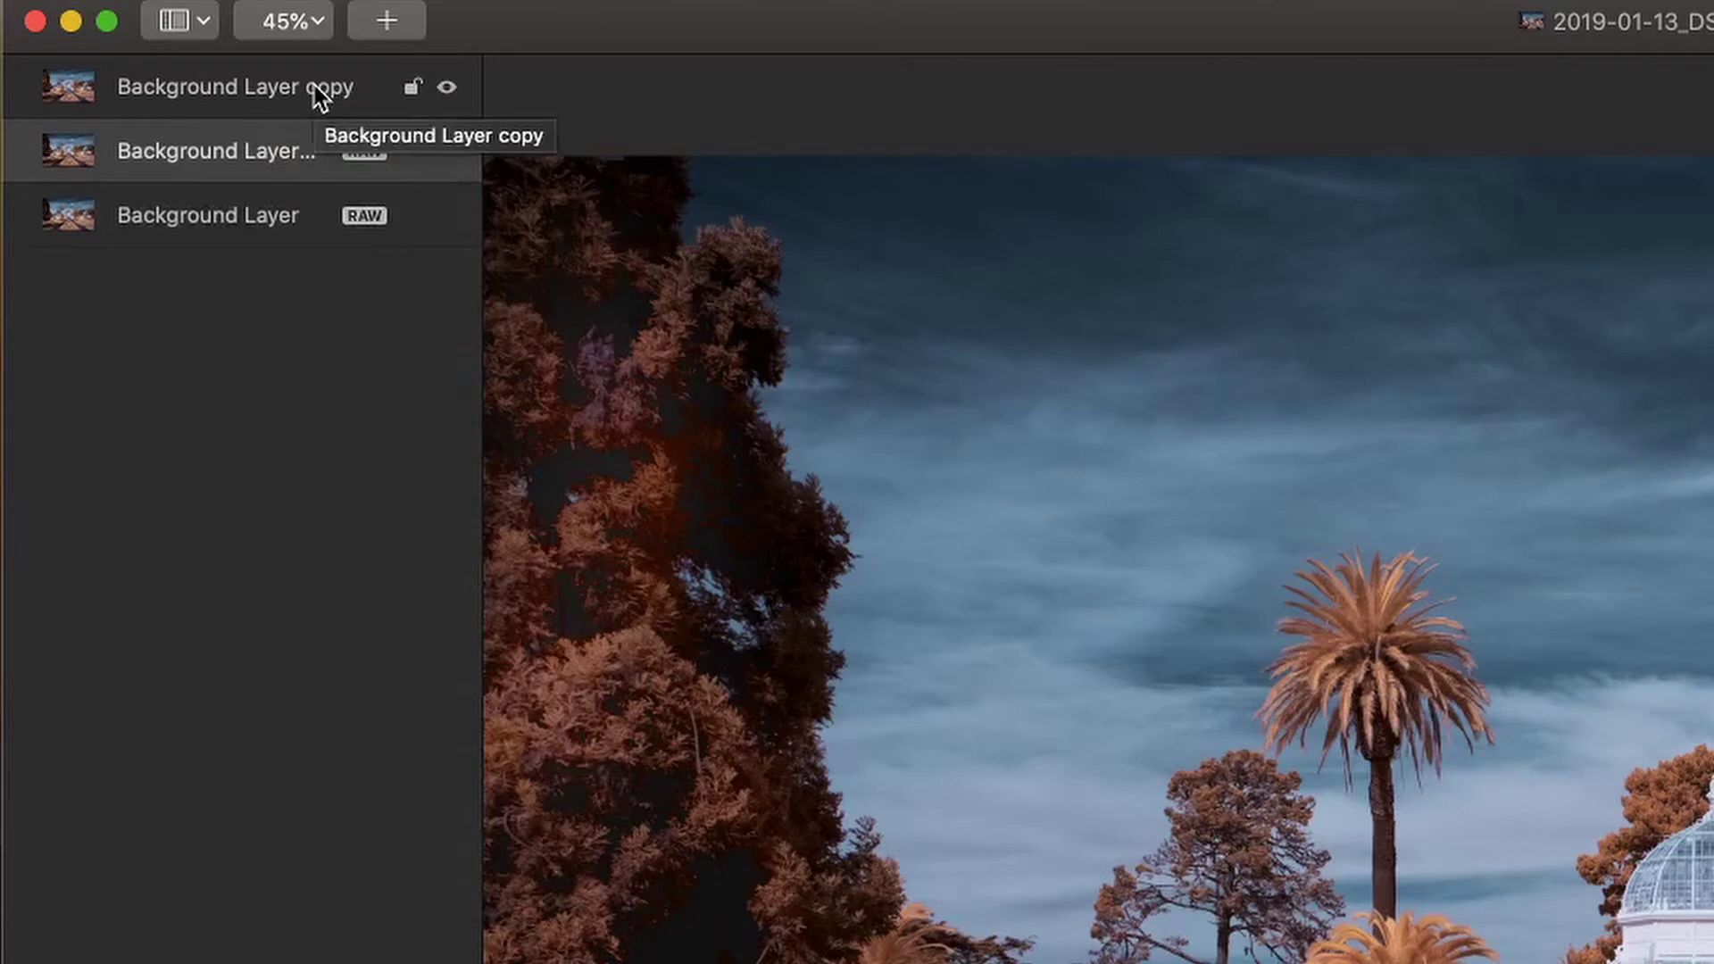
left_click(446, 89)
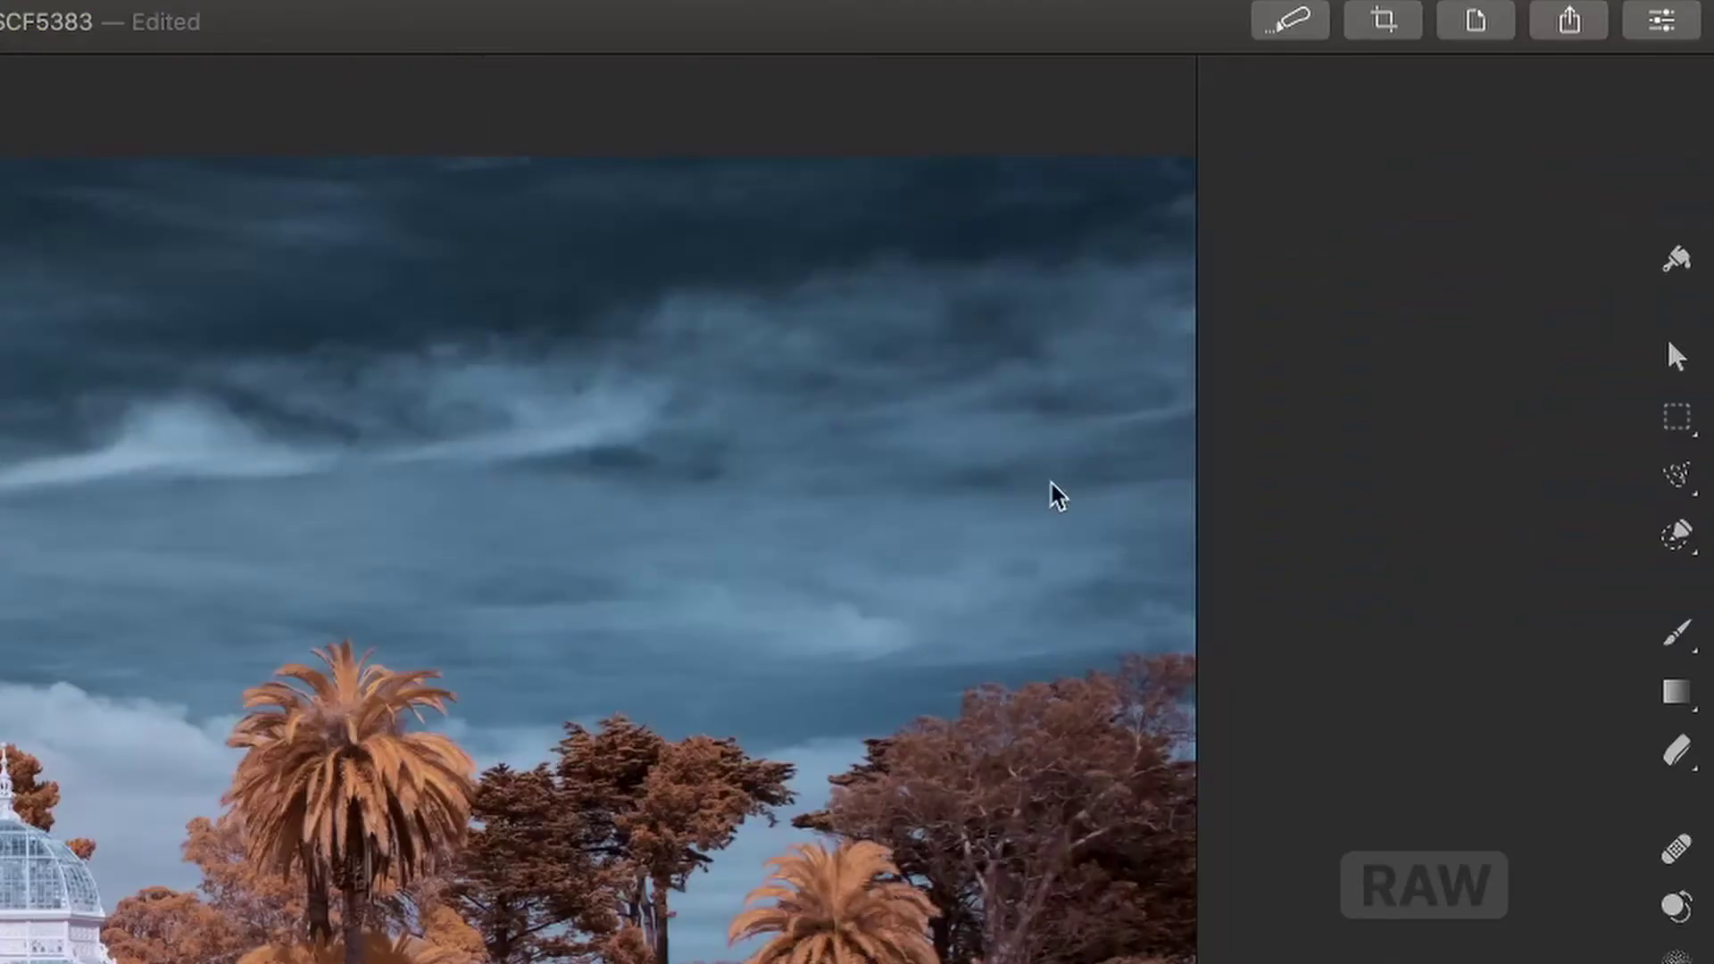
Quick-select the lawn and add a mask from it to the middle duplicate layer
left_click(1679, 536)
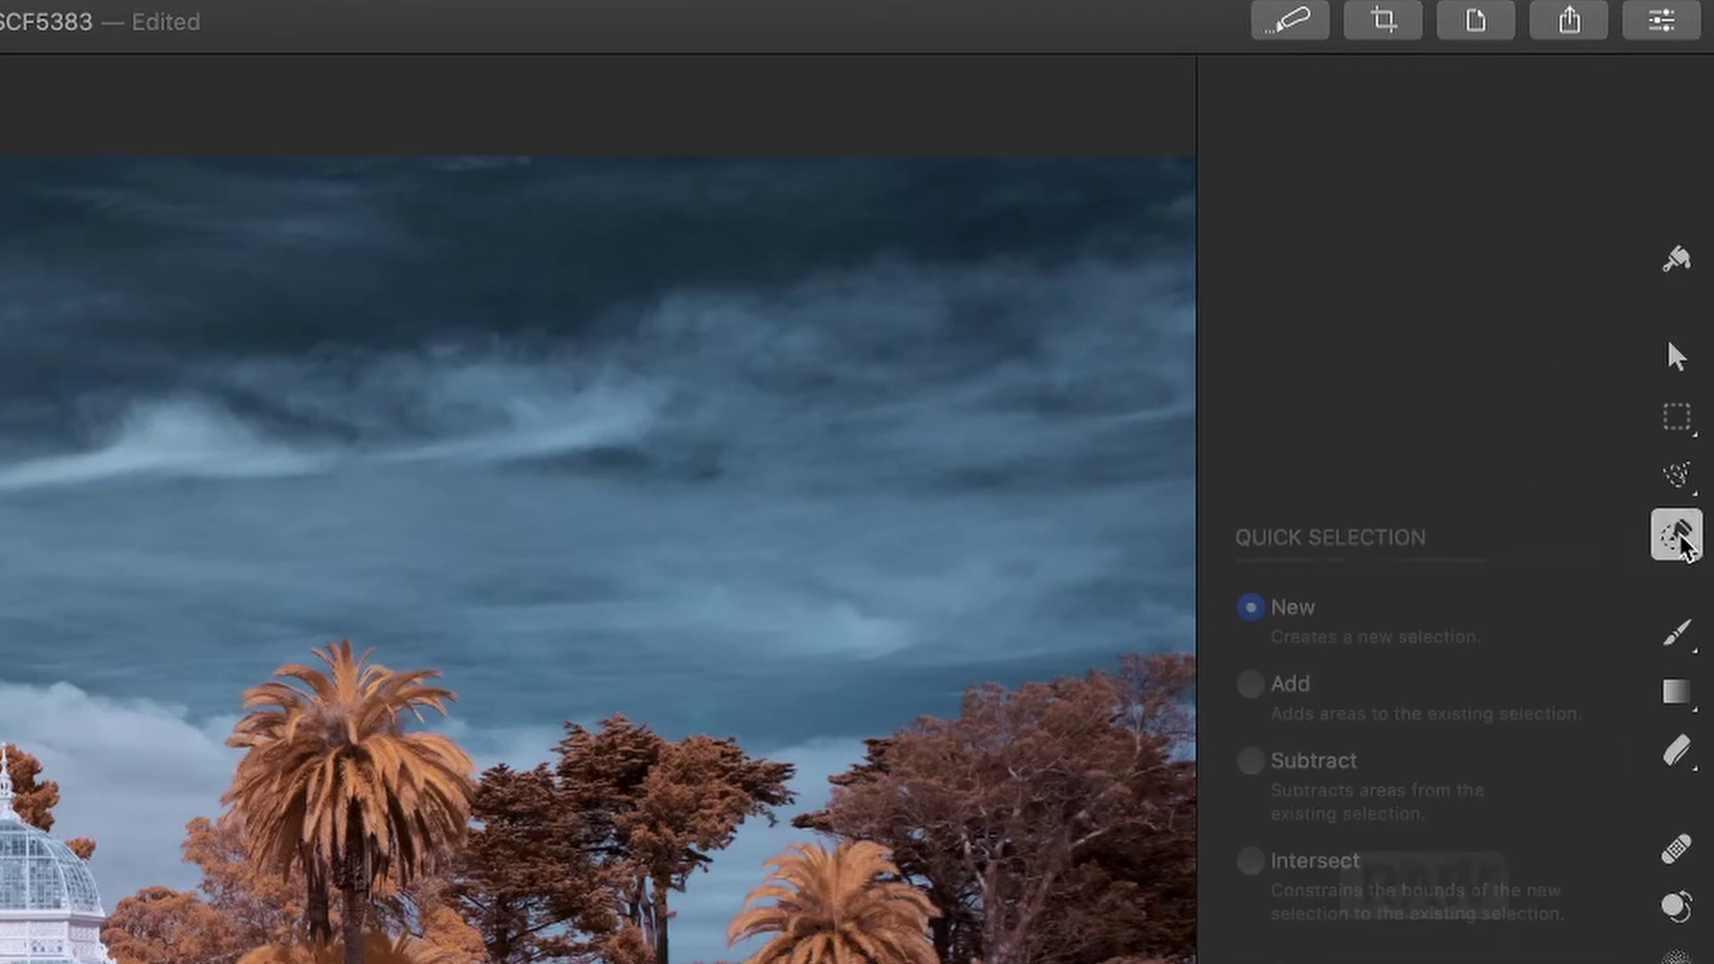
mouse_move(898, 691)
left_mouse_down()
mouse_move(1151, 642)
mouse_move(752, 766)
mouse_move(518, 866)
left_mouse_up()
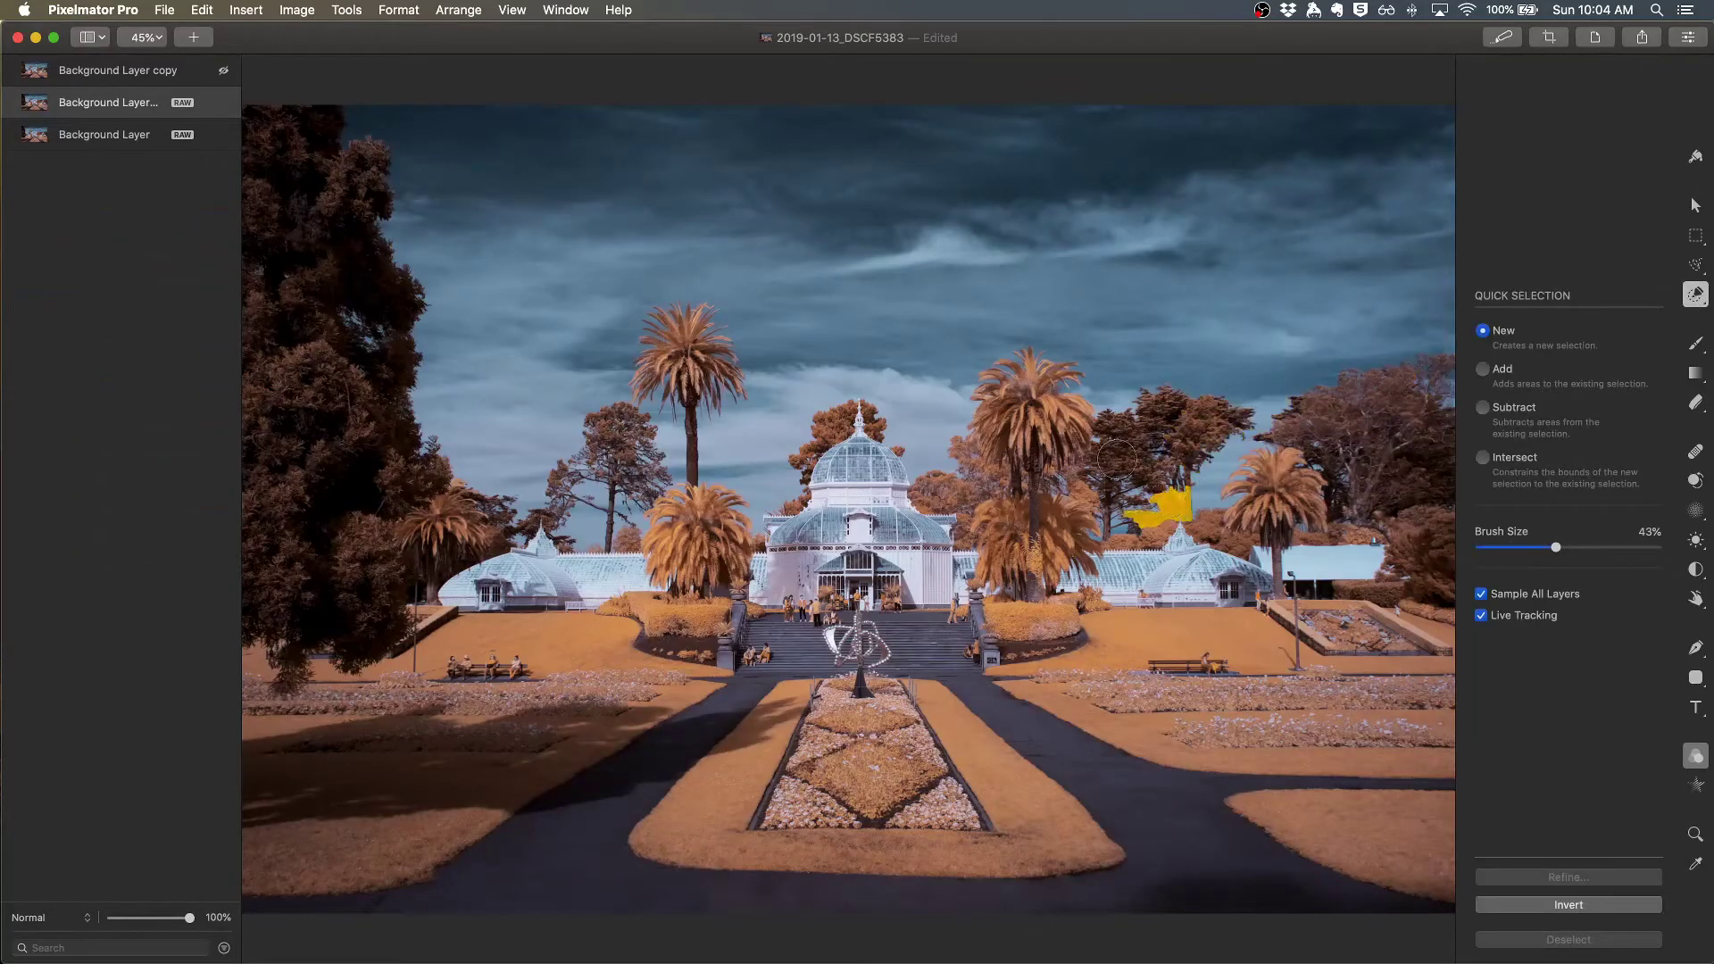
mouse_move(1116, 459)
left_mouse_down()
mouse_move(962, 431)
mouse_move(948, 493)
mouse_move(969, 520)
mouse_move(926, 589)
mouse_move(946, 619)
mouse_move(1132, 652)
mouse_move(1215, 731)
mouse_move(1103, 736)
mouse_move(1029, 702)
mouse_move(982, 751)
left_mouse_up()
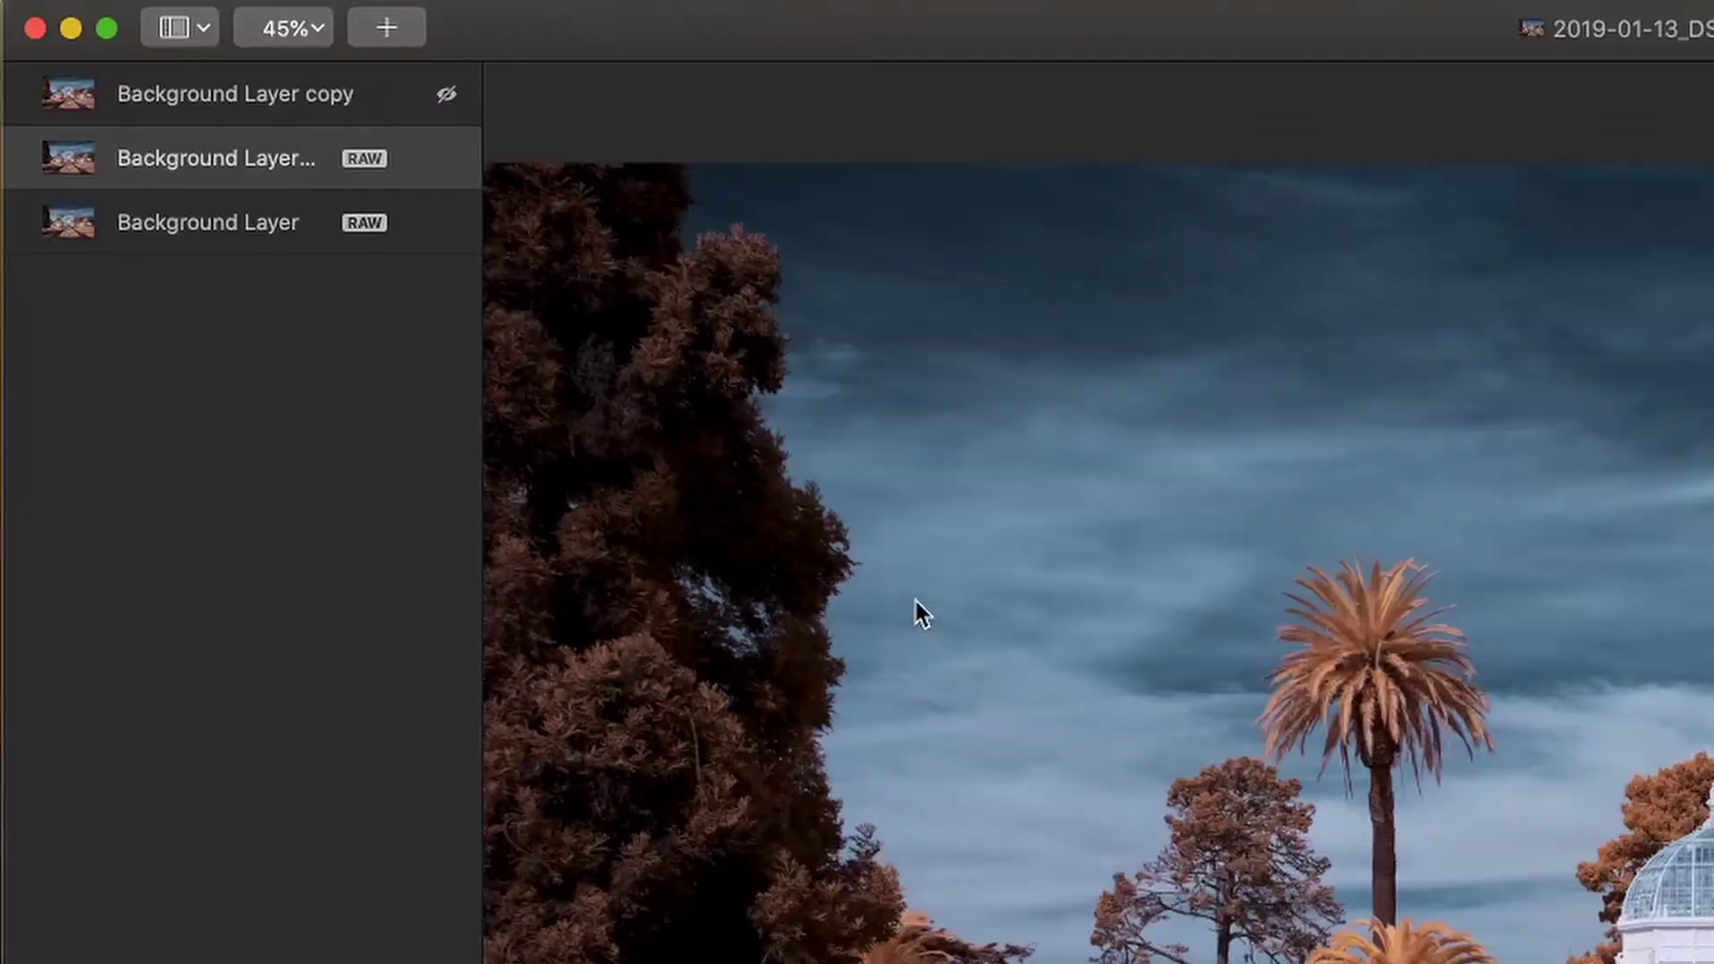
right_click(179, 172)
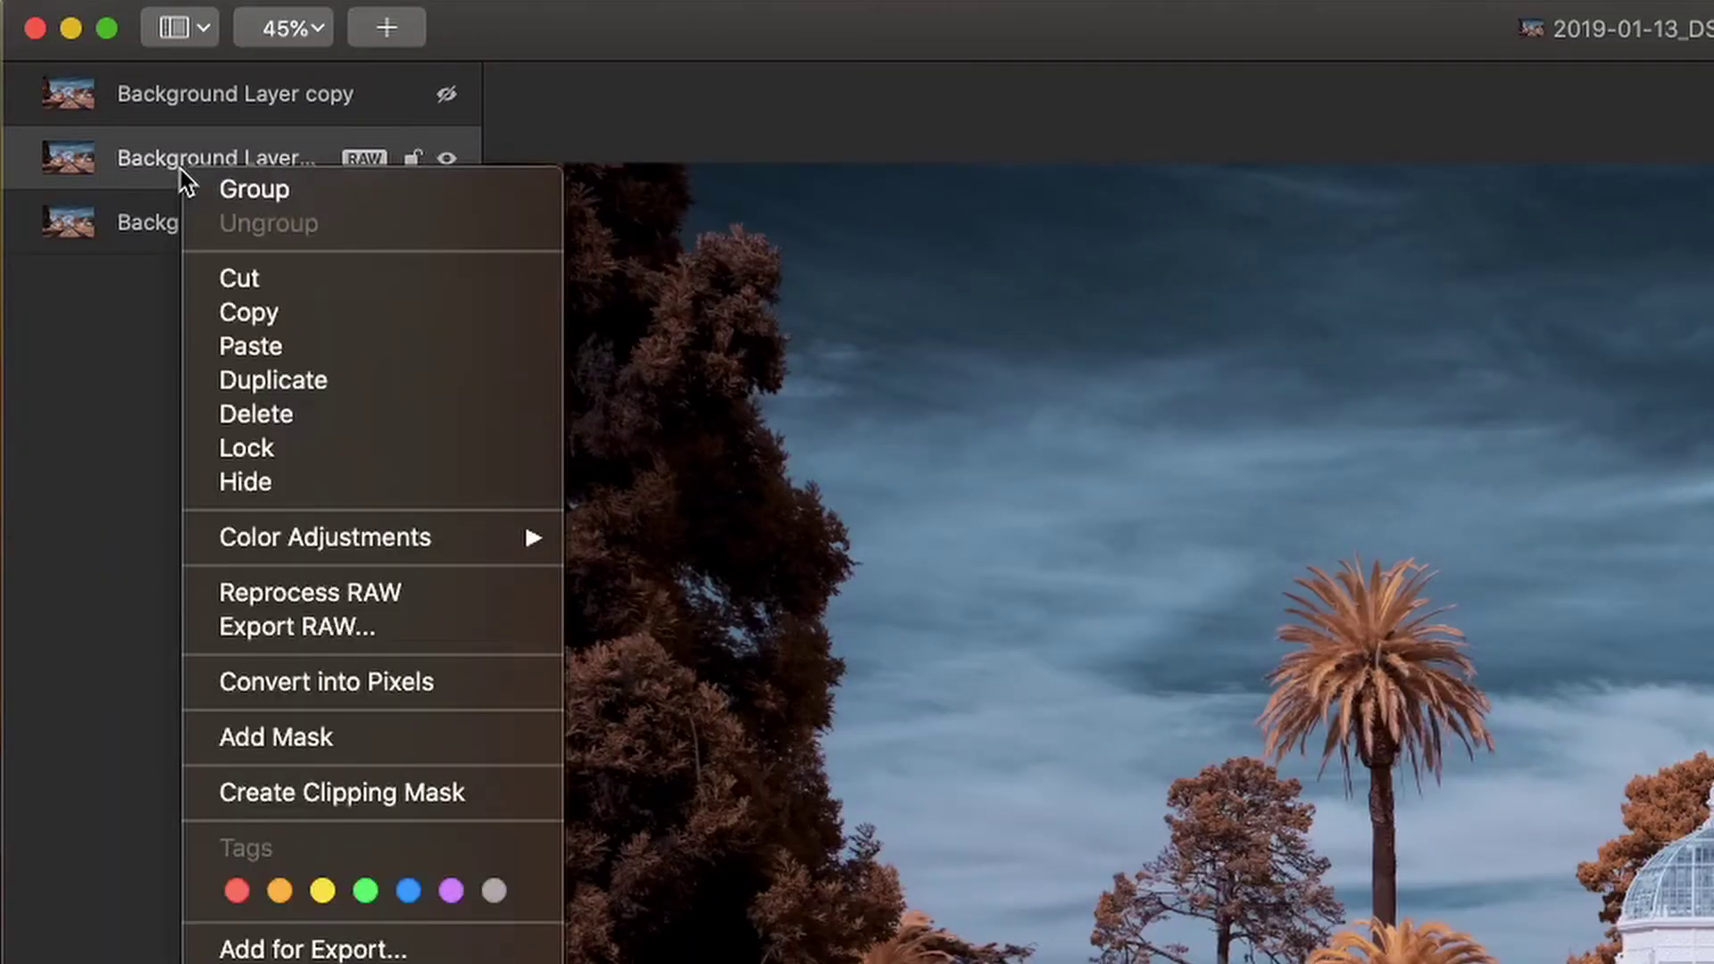
left_click(365, 736)
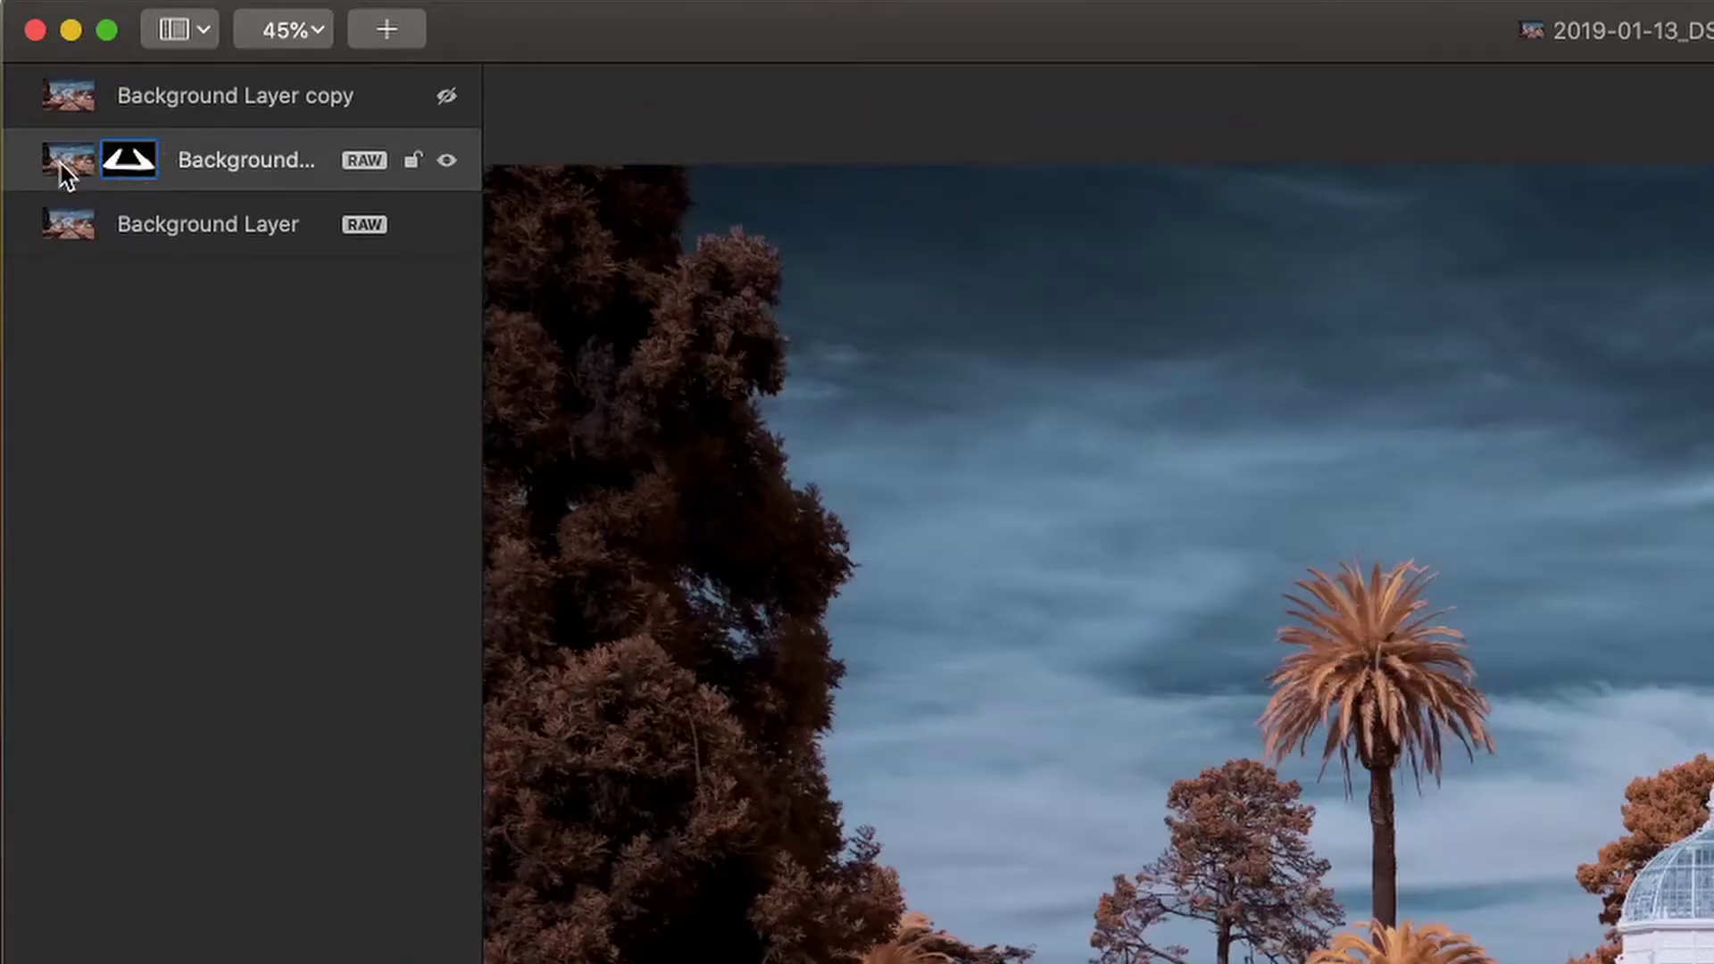
left_click(33, 109)
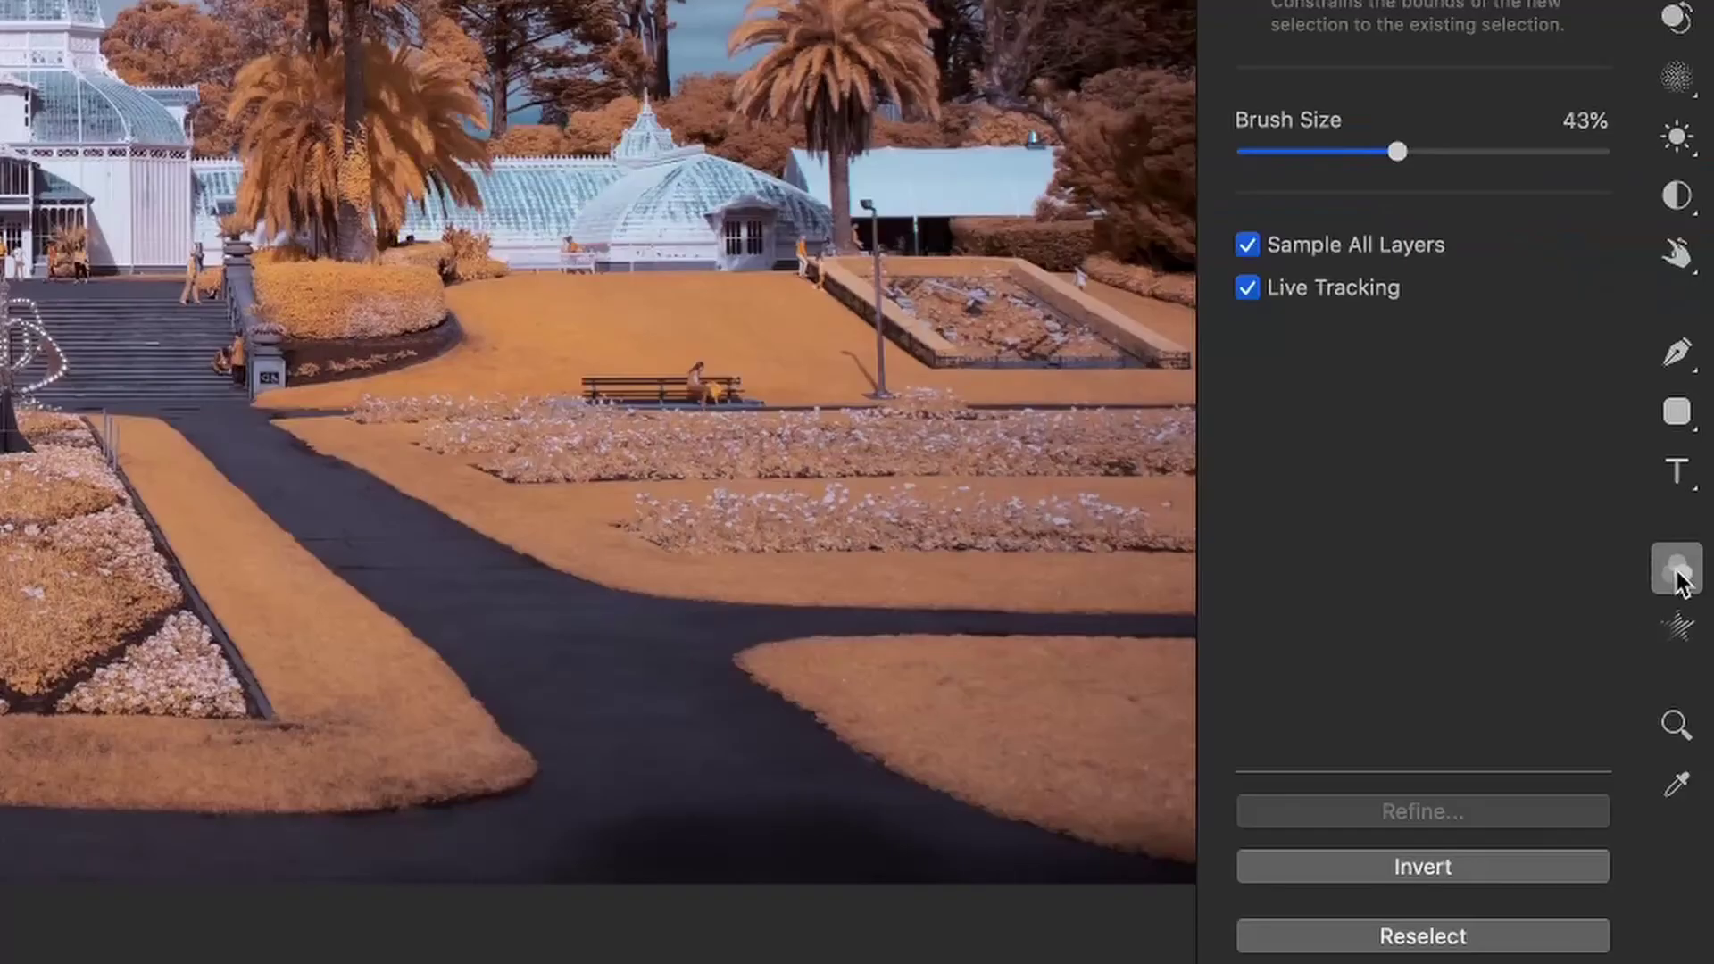
left_click(1678, 572)
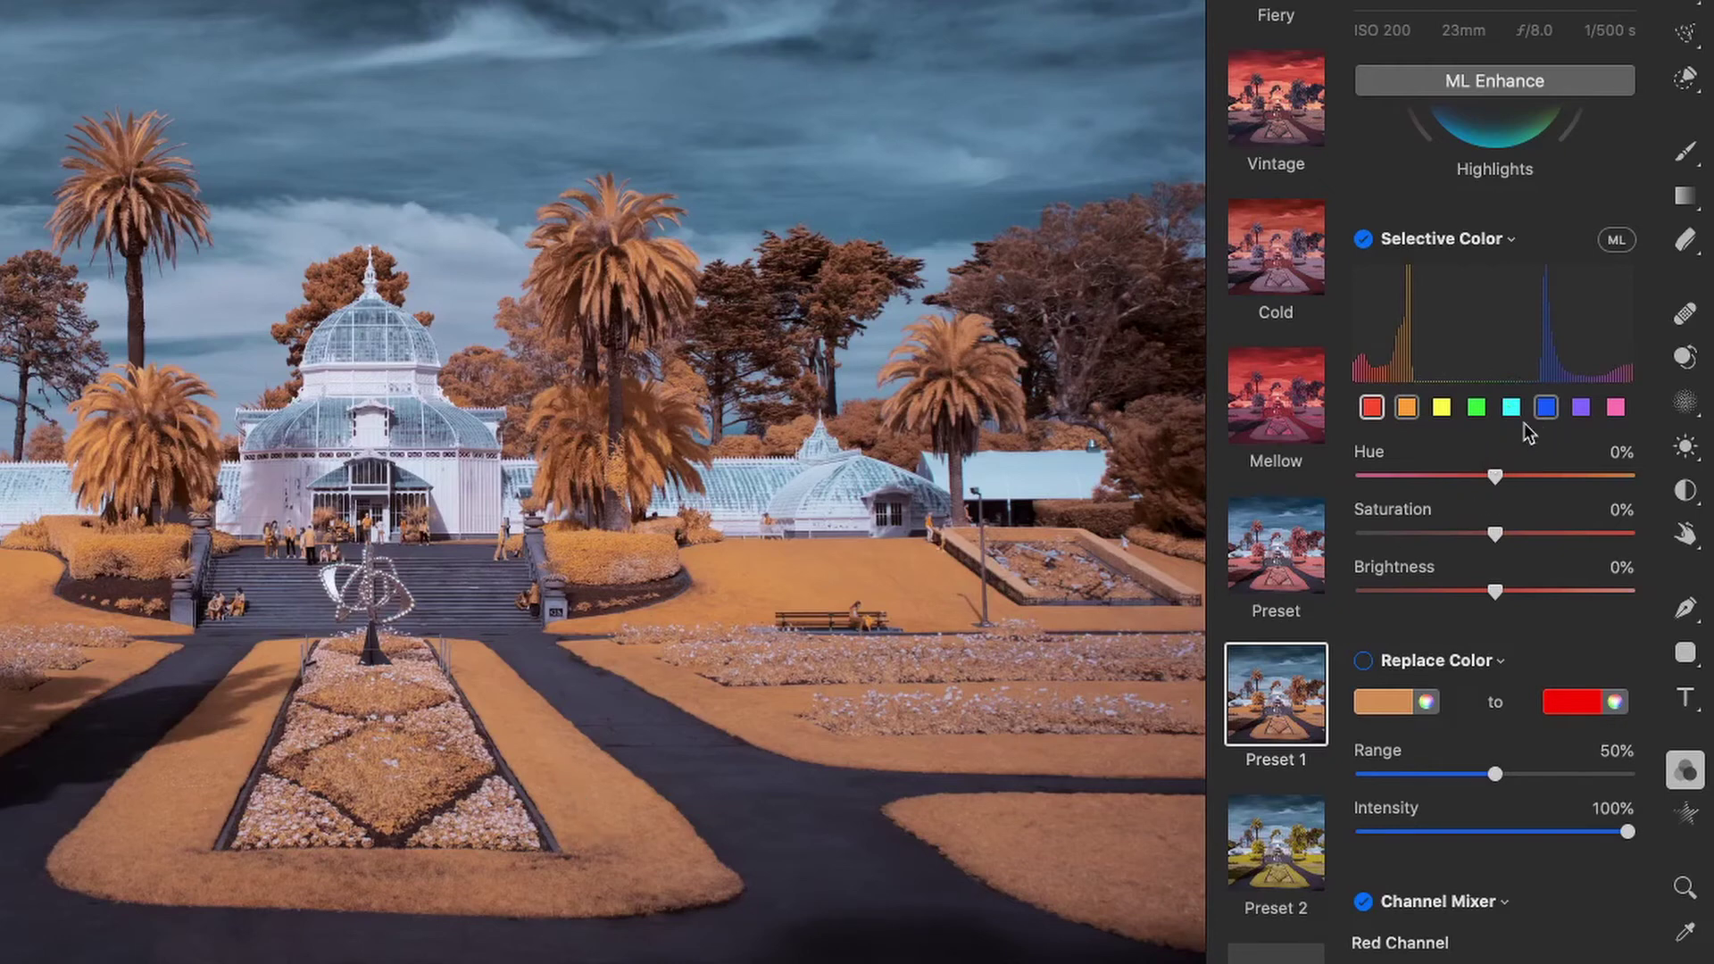
left_click(1550, 416)
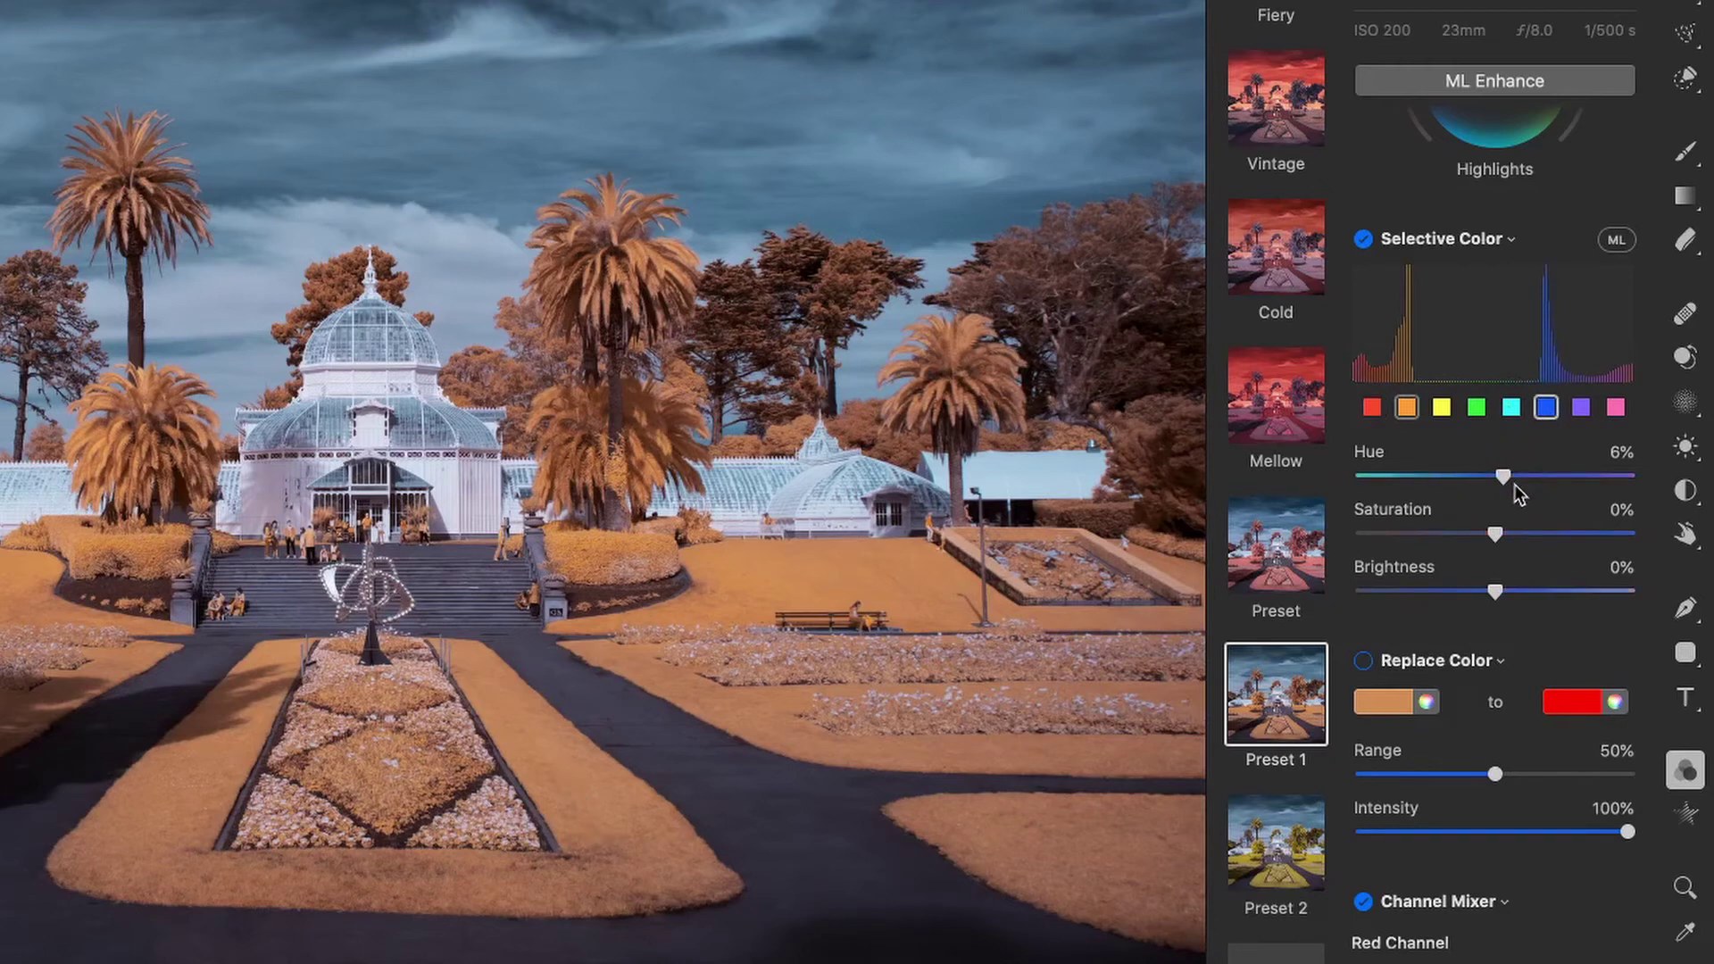
left_click_drag(1505, 483, 1545, 484)
left_click_drag(1593, 494, 1400, 513)
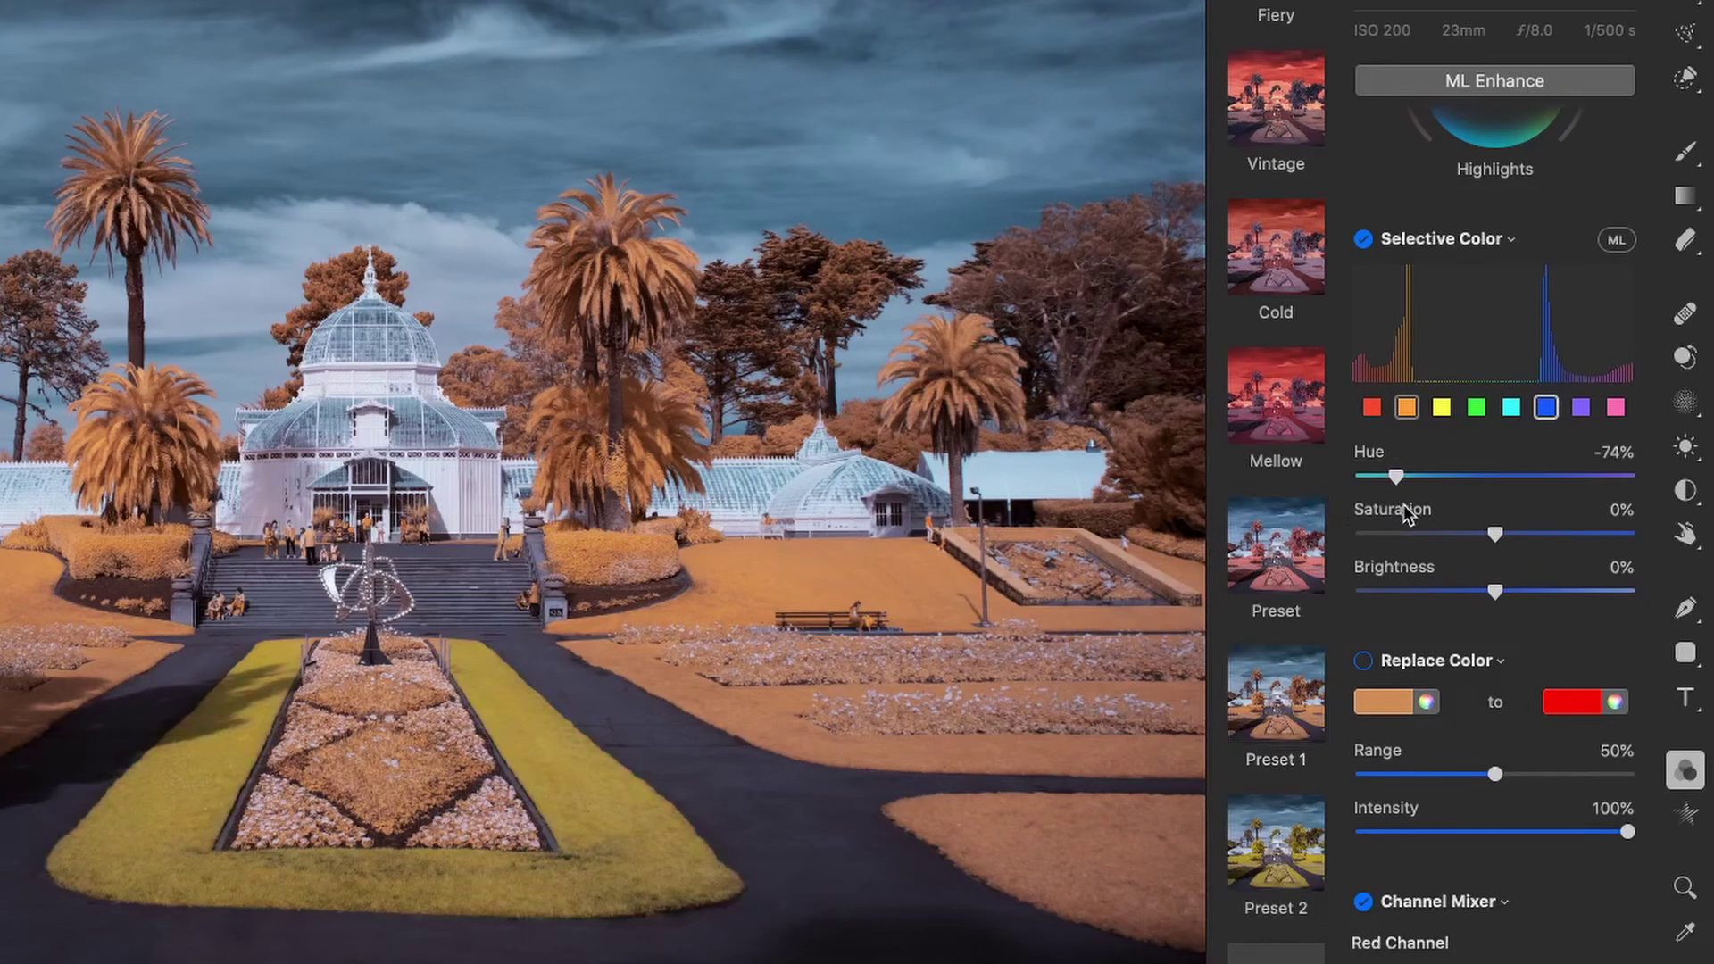
double_click(1396, 478)
Enable Hue & Saturation and set Hue to -81%, turning the masked grass turquoise
scroll(1497, 485, "down", 2)
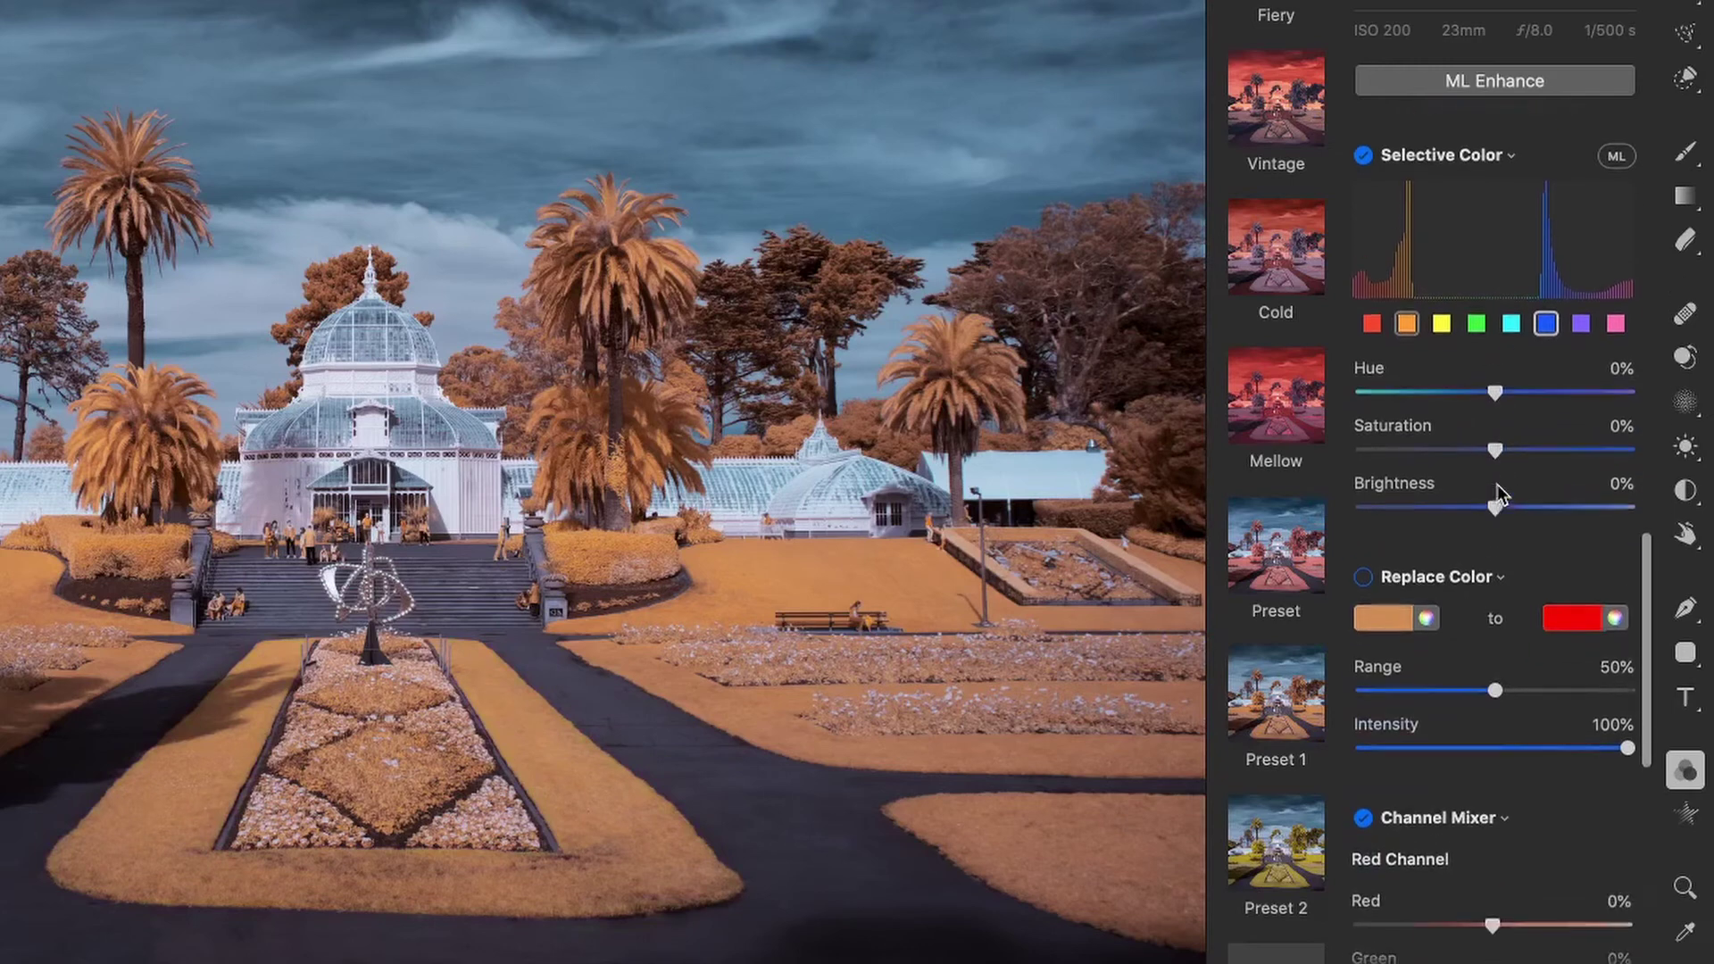
scroll(1497, 485, "up", 6)
scroll(1498, 486, "up", 15)
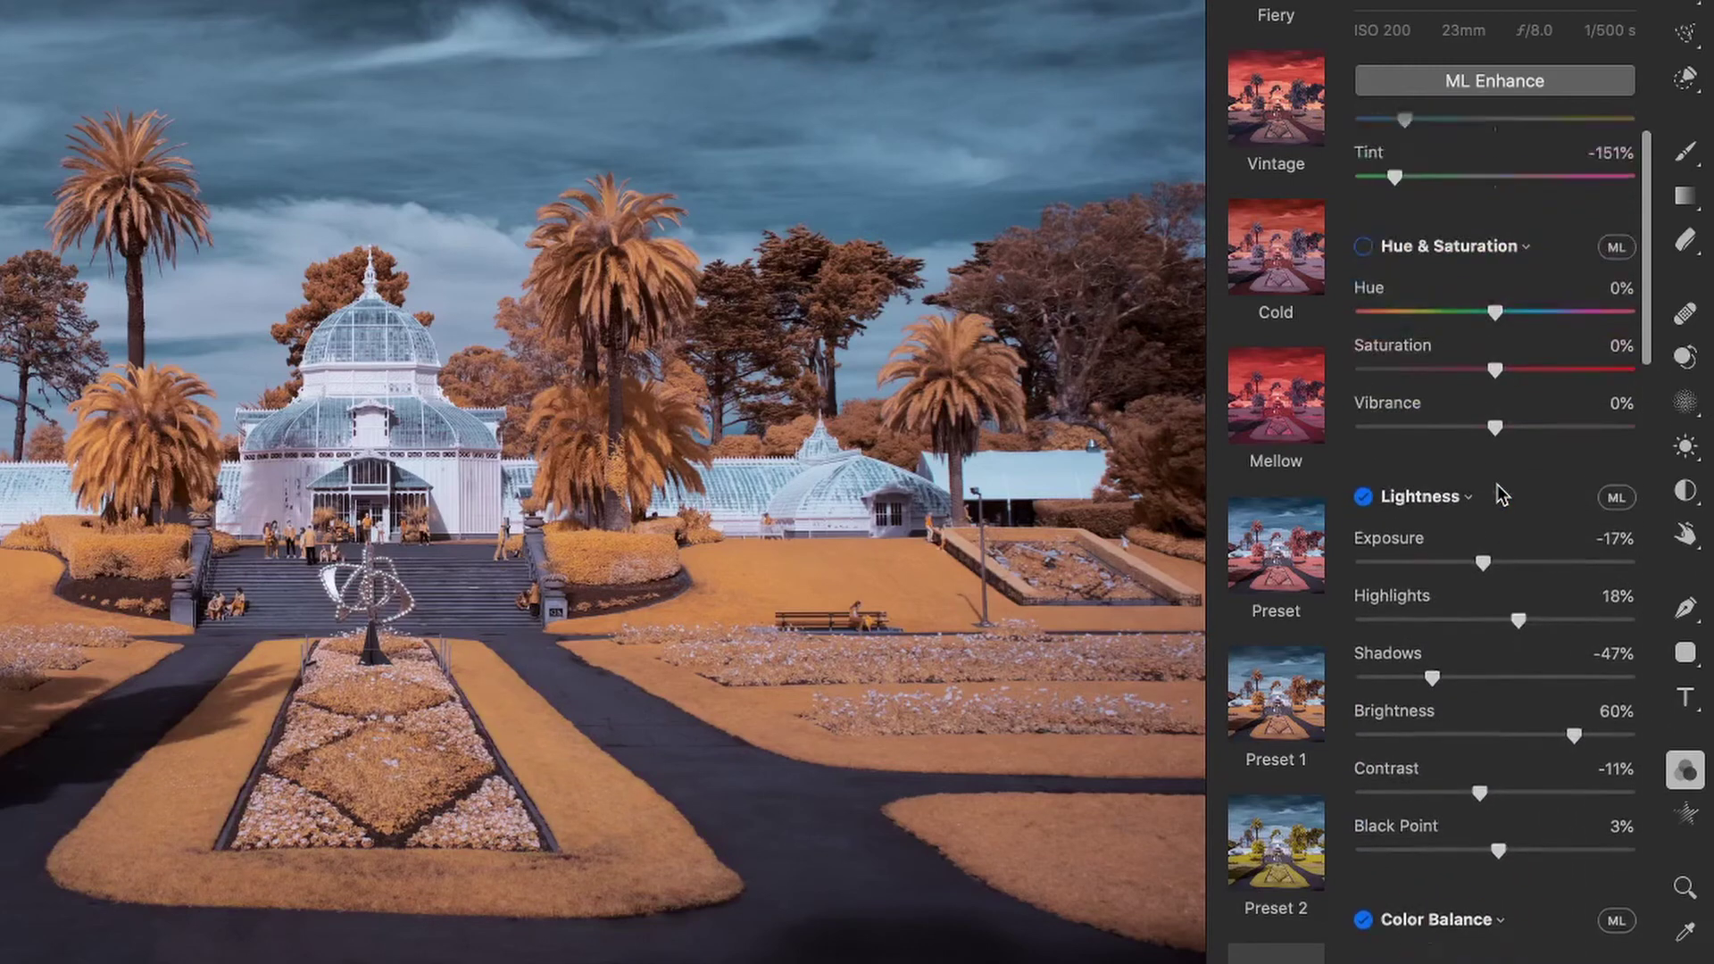
left_click(1363, 348)
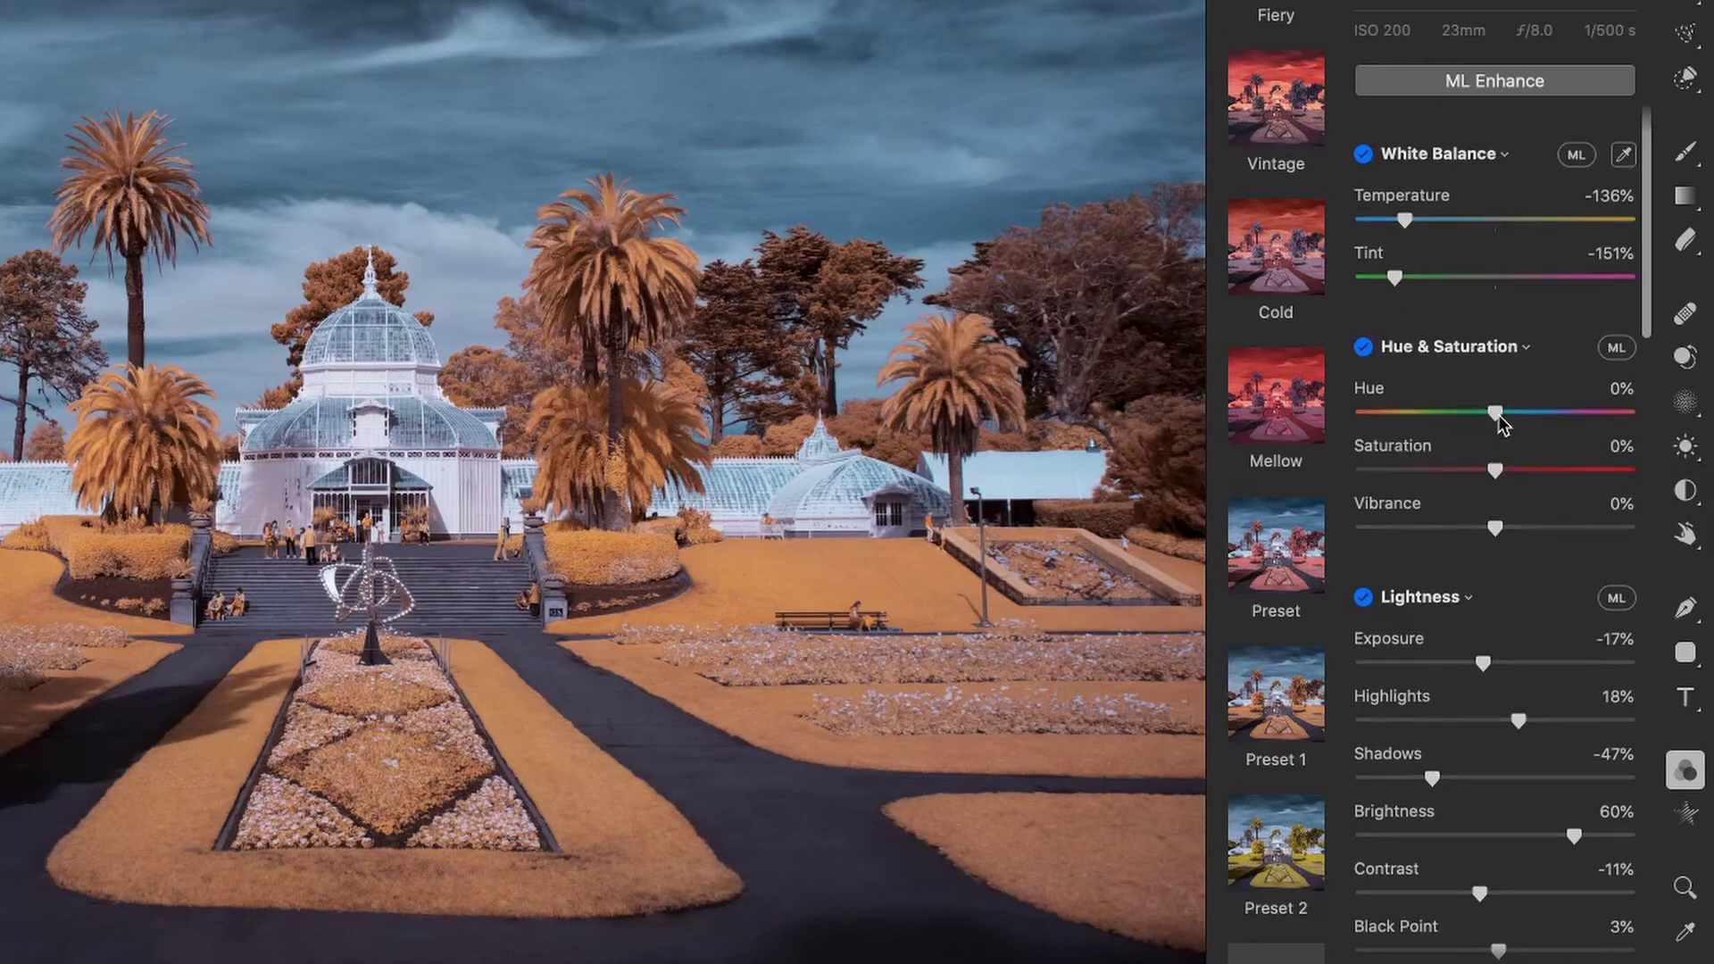
left_click_drag(1503, 421, 1389, 426)
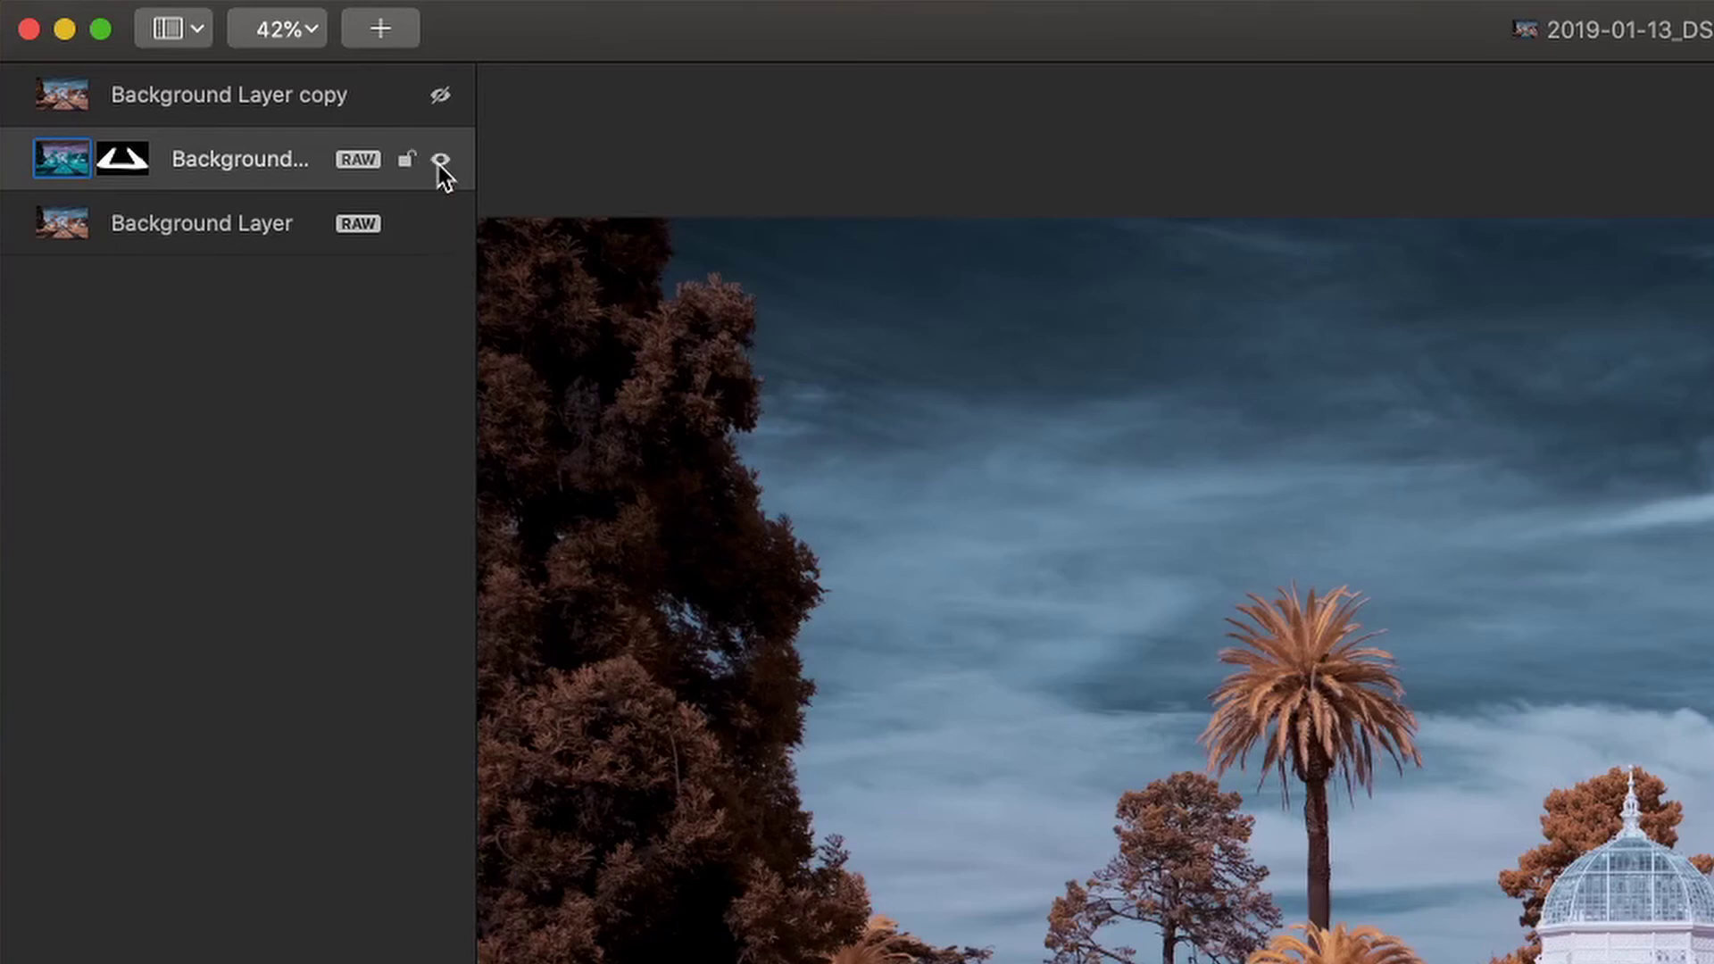
Hide the recoloured masked layer, duplicate the Background Layer, and toggle the Adjust Colors panel
left_click(440, 161)
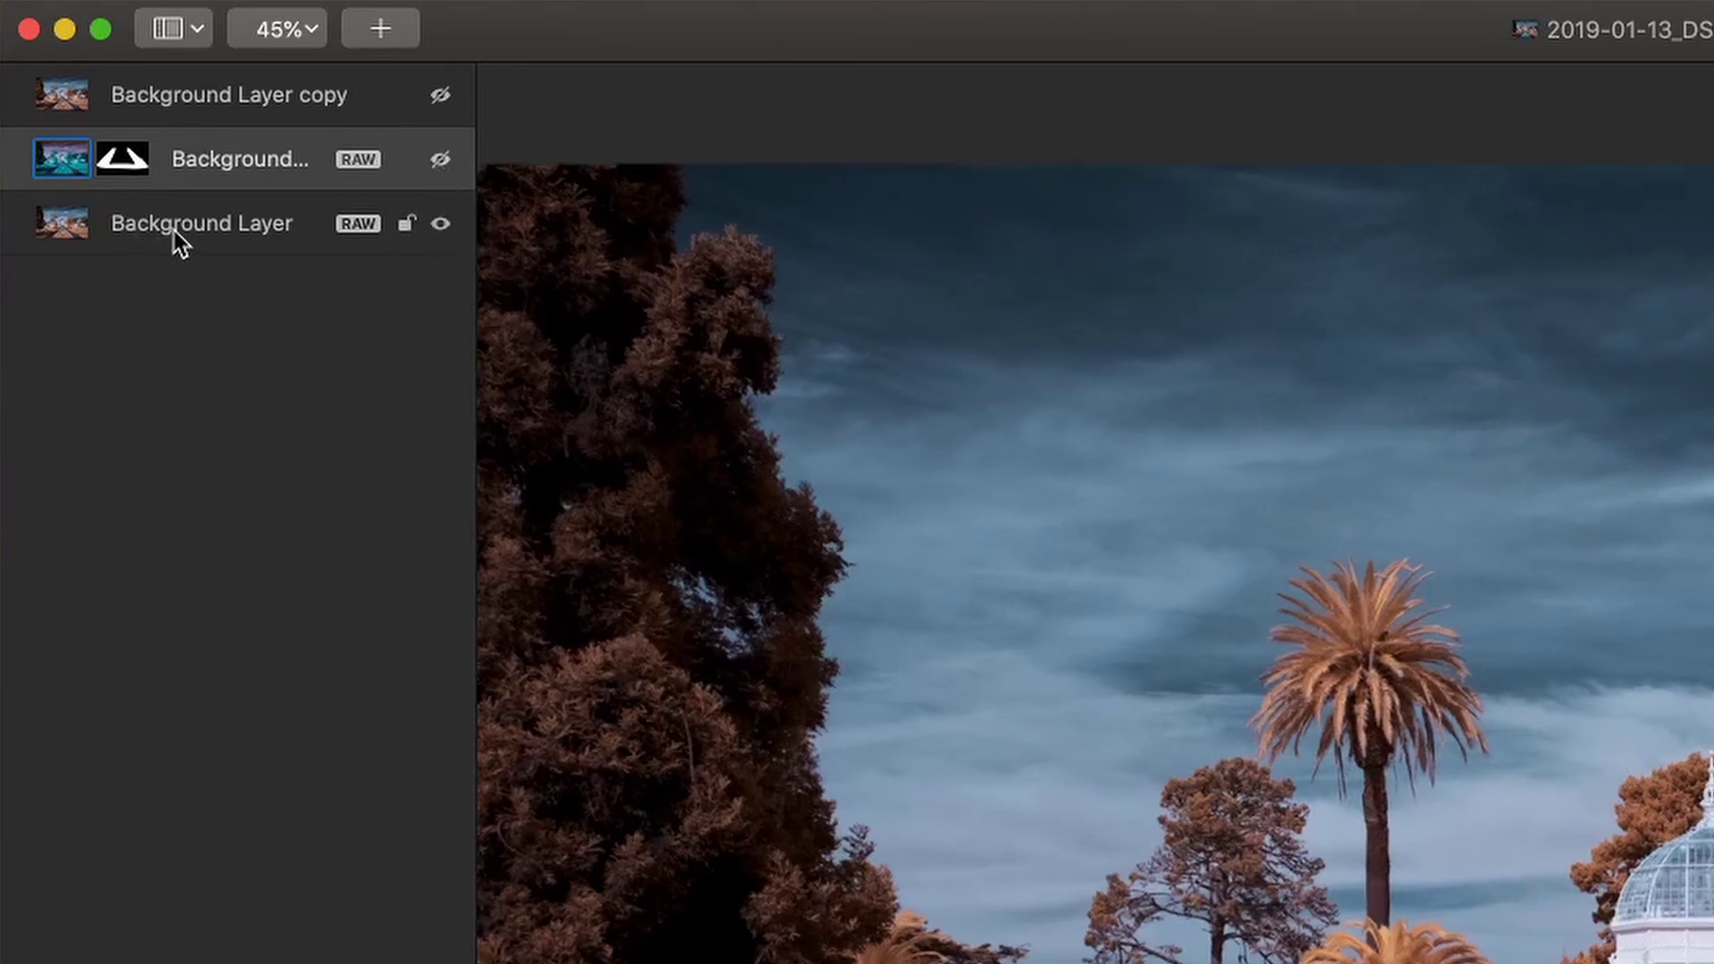
right_click(173, 234)
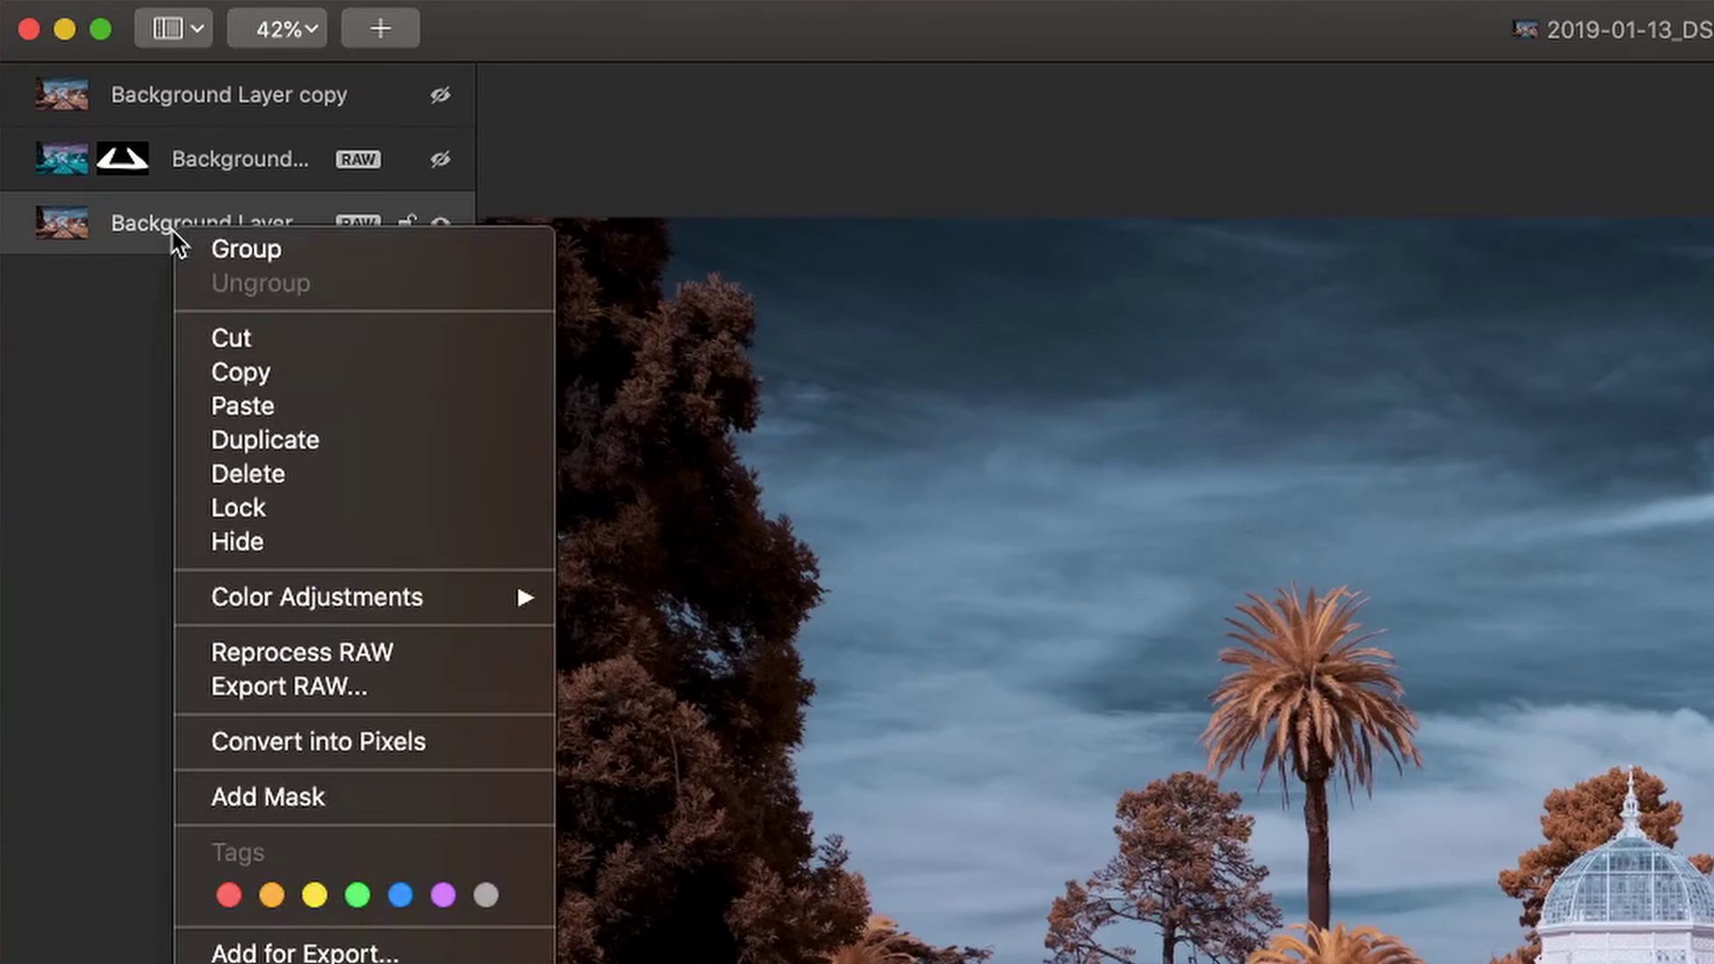
left_click(284, 440)
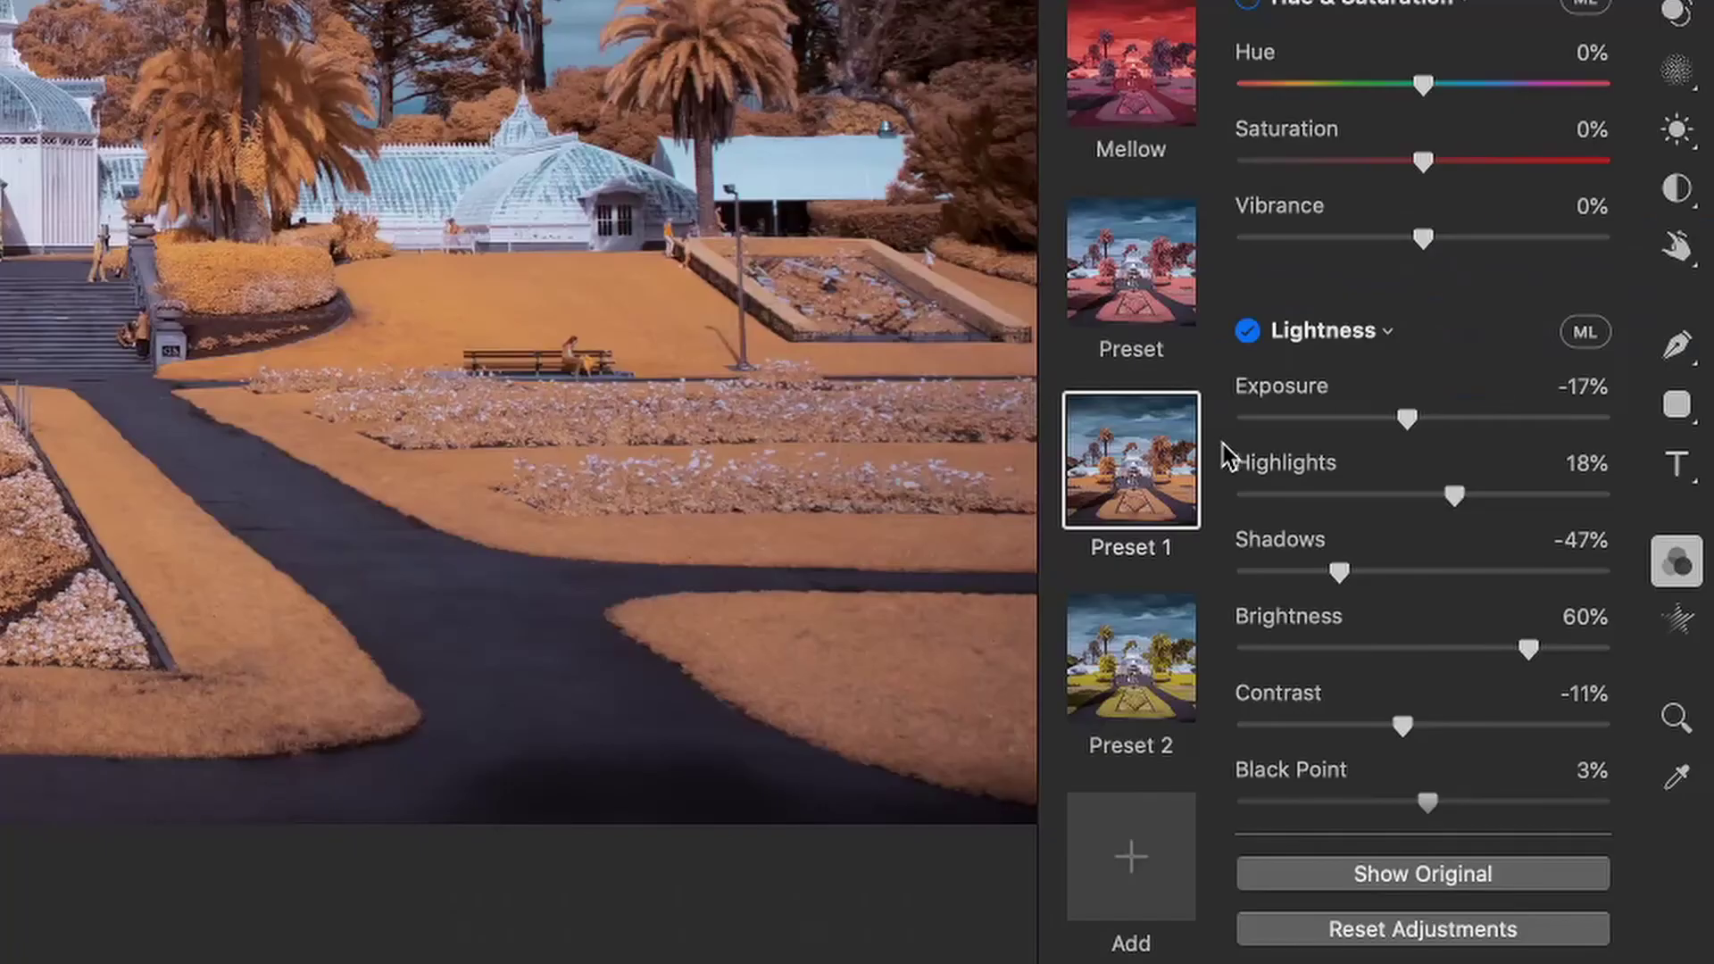
left_click(1687, 571)
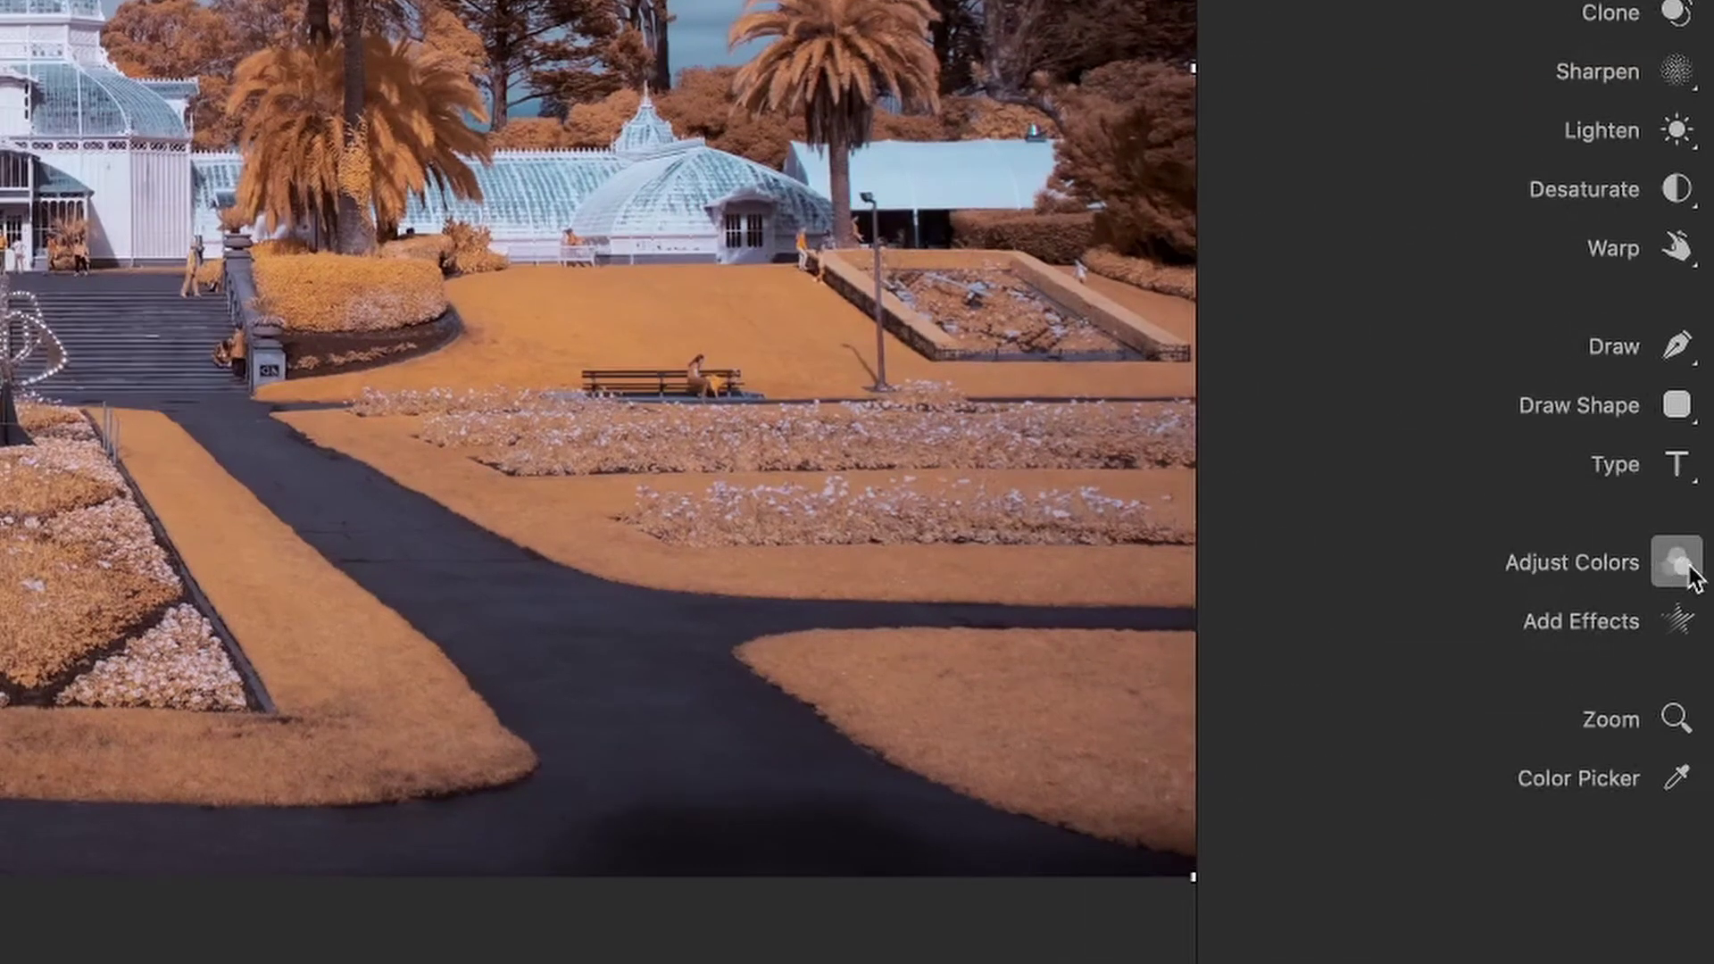
left_click(1680, 564)
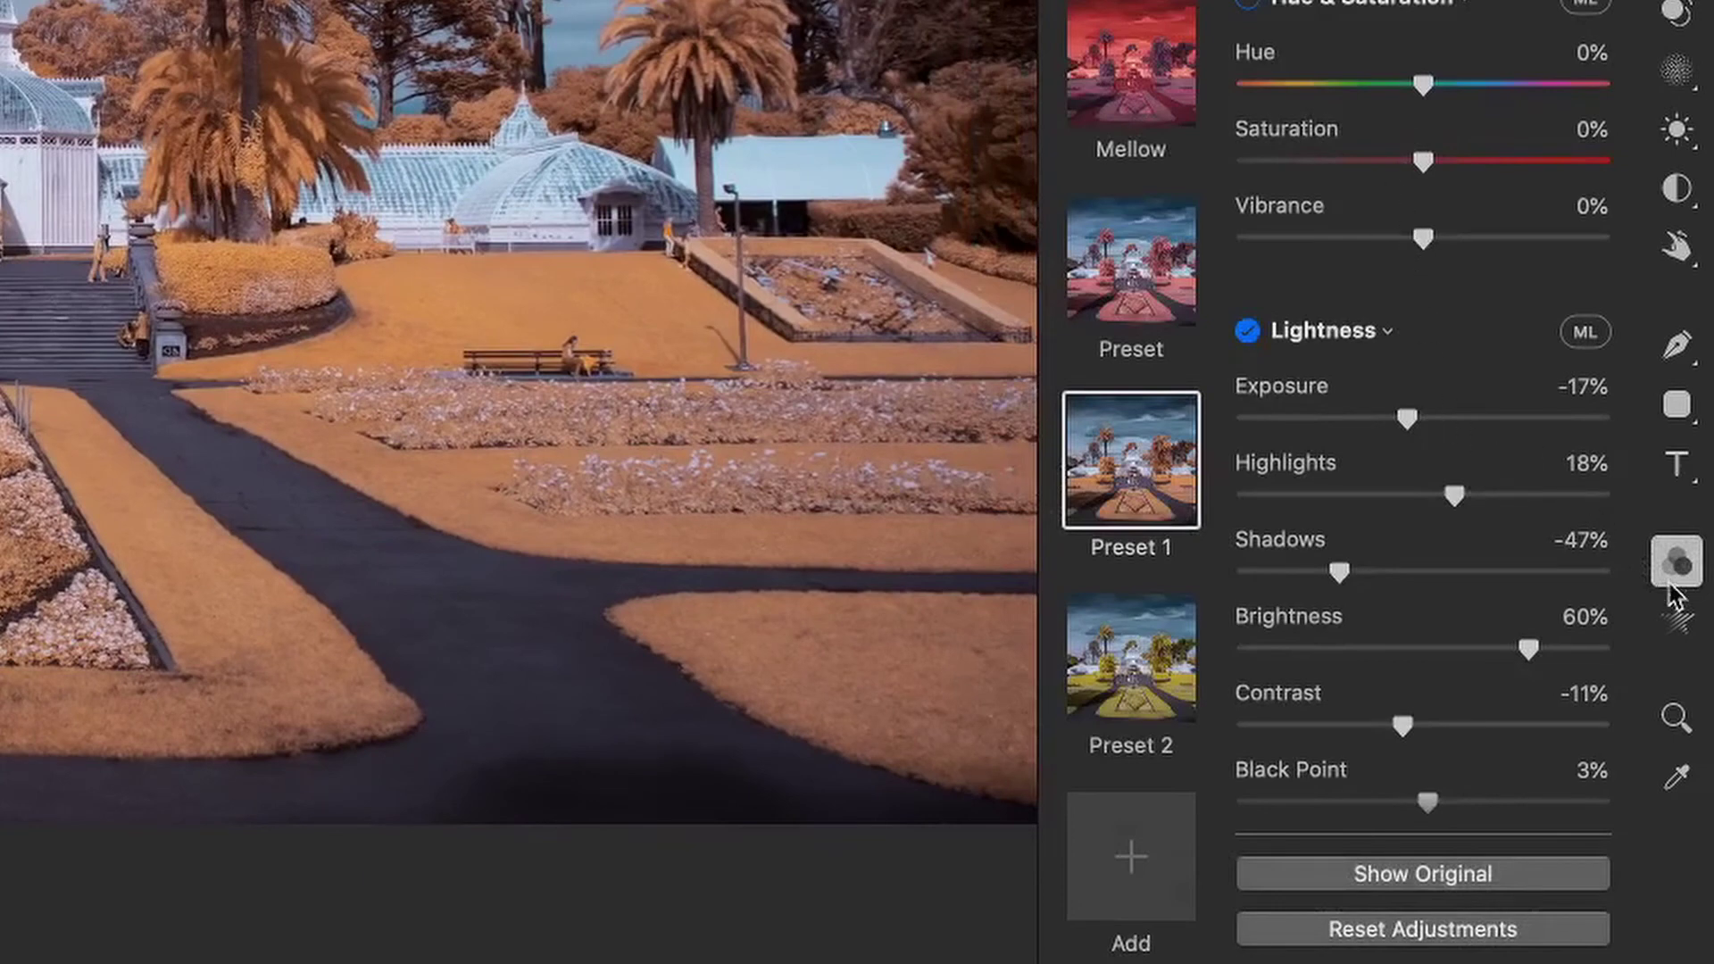
Add a Gaussian blur effect to the duplicate layer with a 13.9 px radius
left_click(1682, 634)
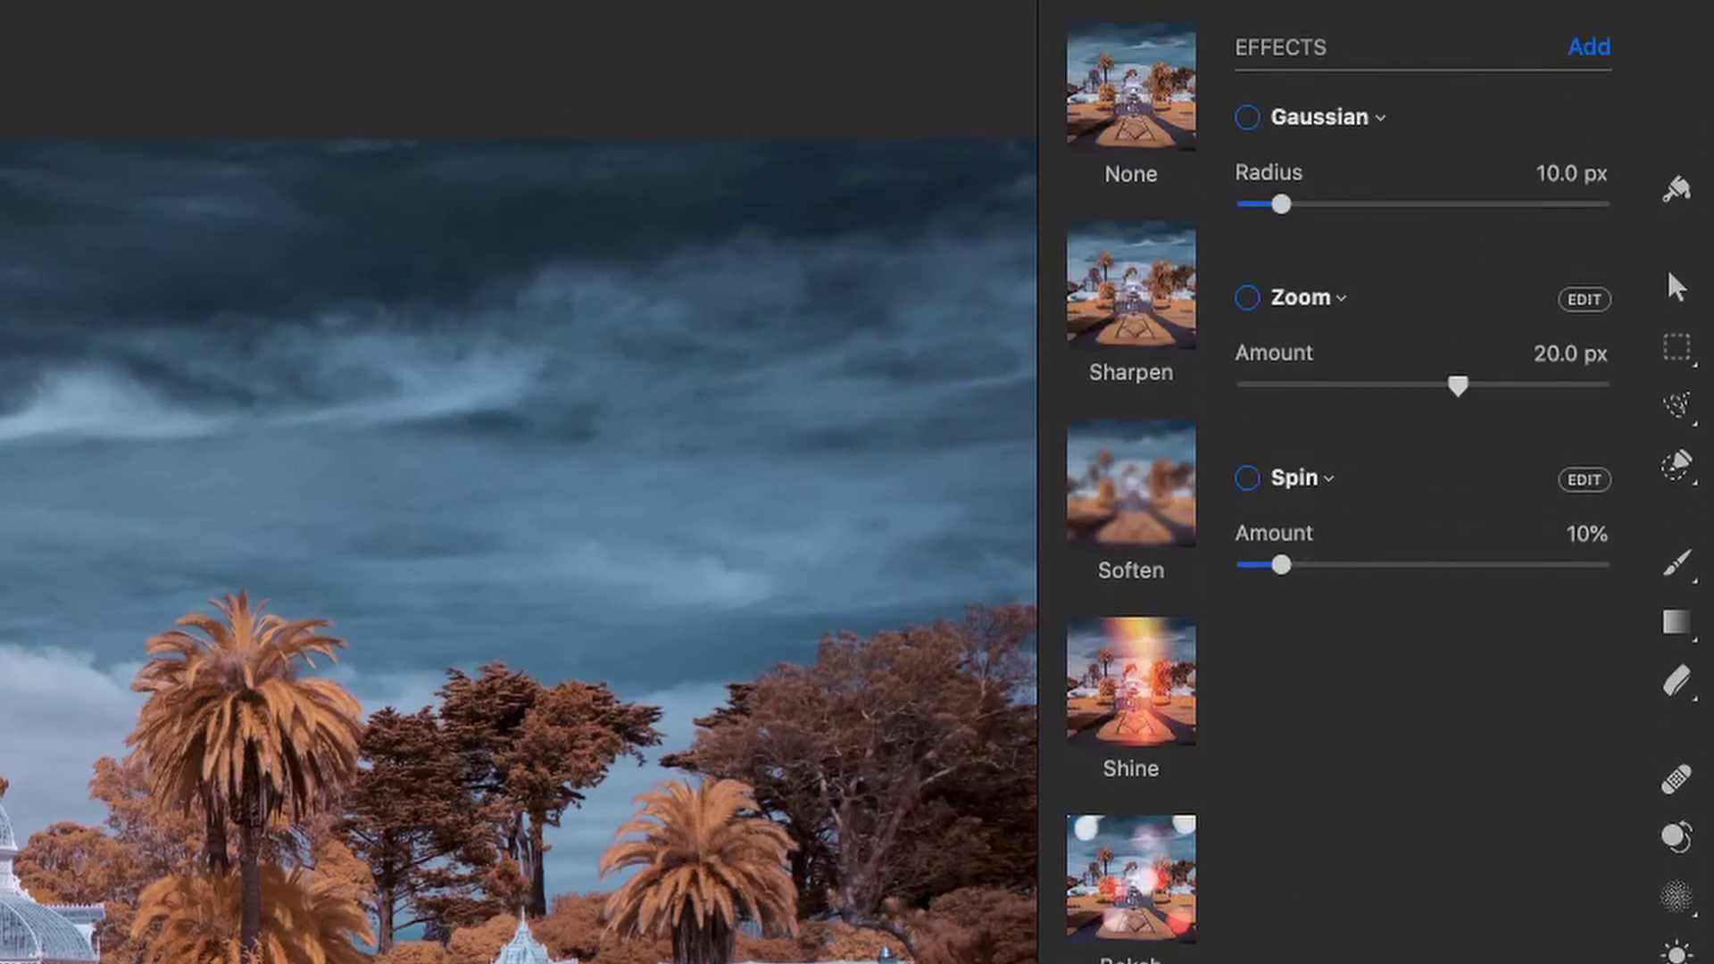
left_click(1597, 52)
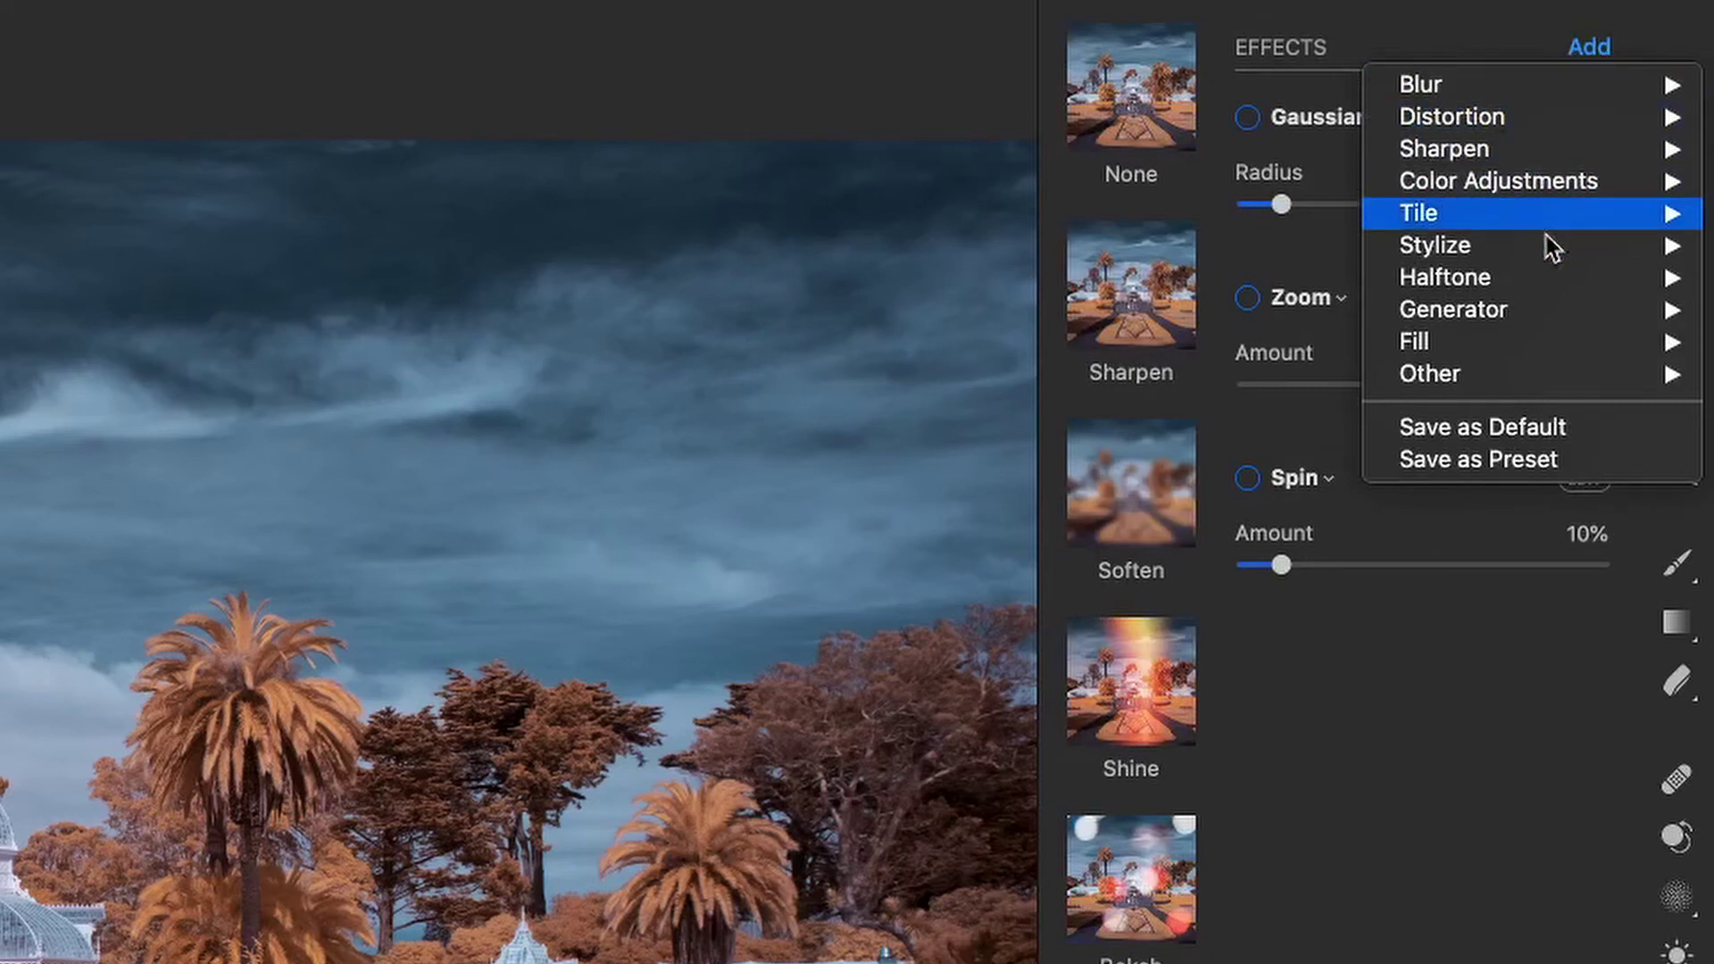
left_click(1462, 719)
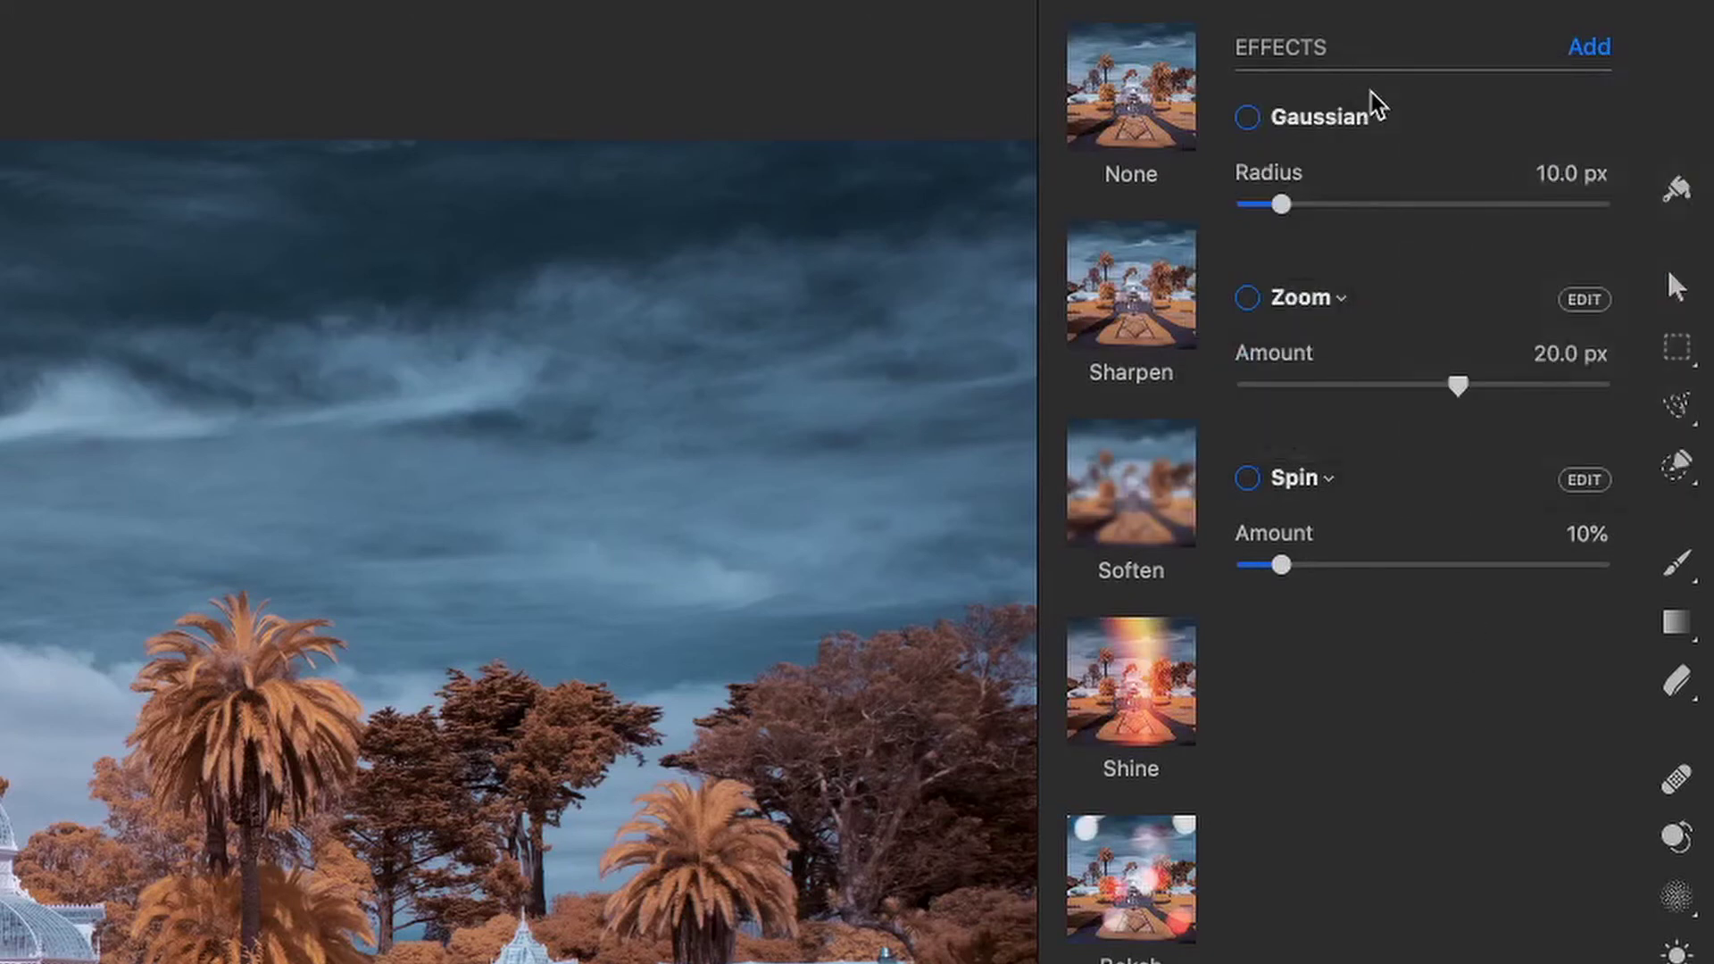
left_click(1321, 132)
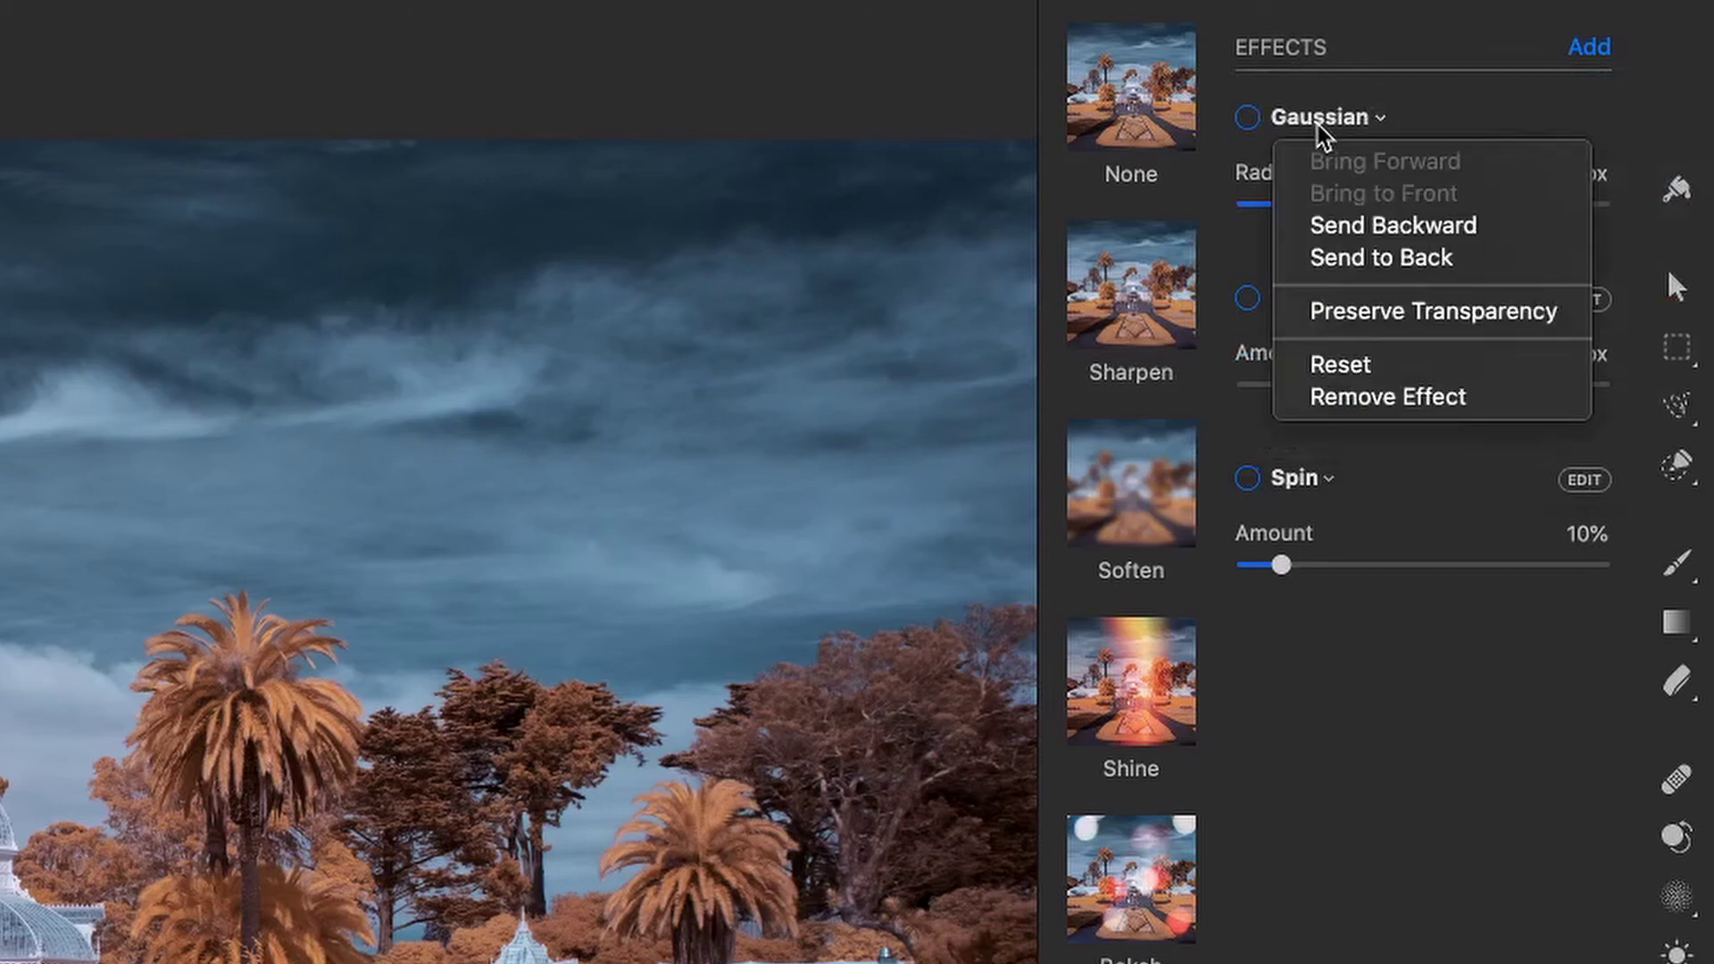
left_click(1244, 126)
left_click(1582, 61)
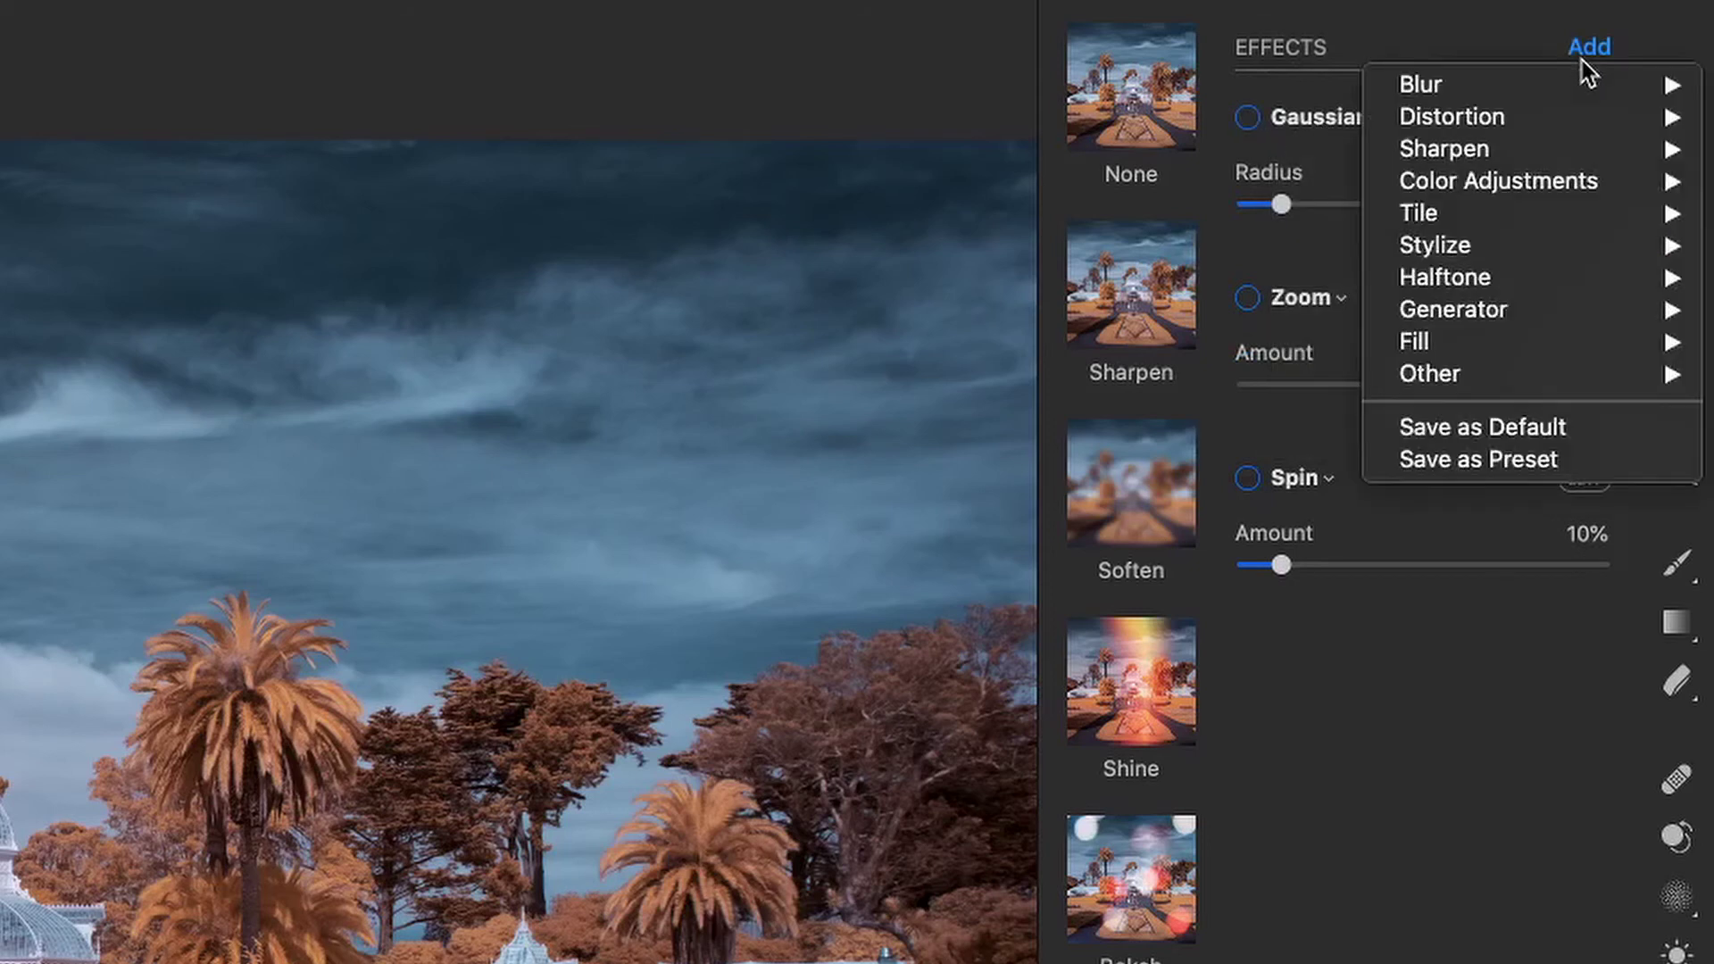
mouse_move(1516, 88)
left_click(1383, 50)
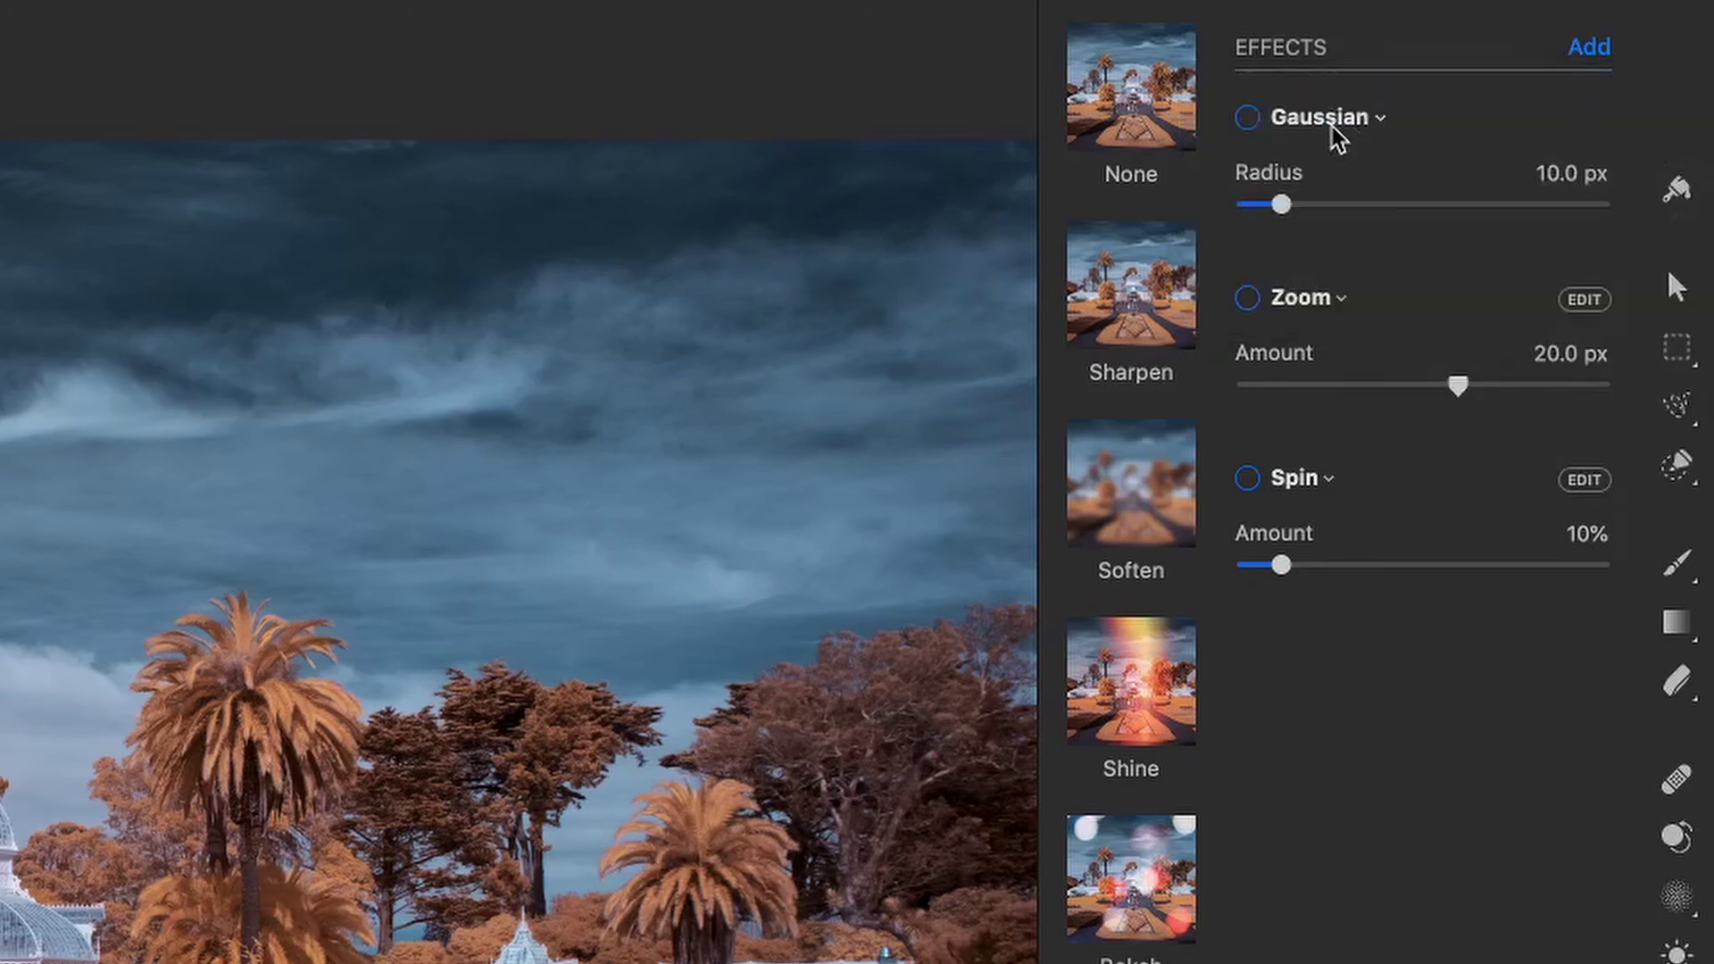
left_click(1248, 119)
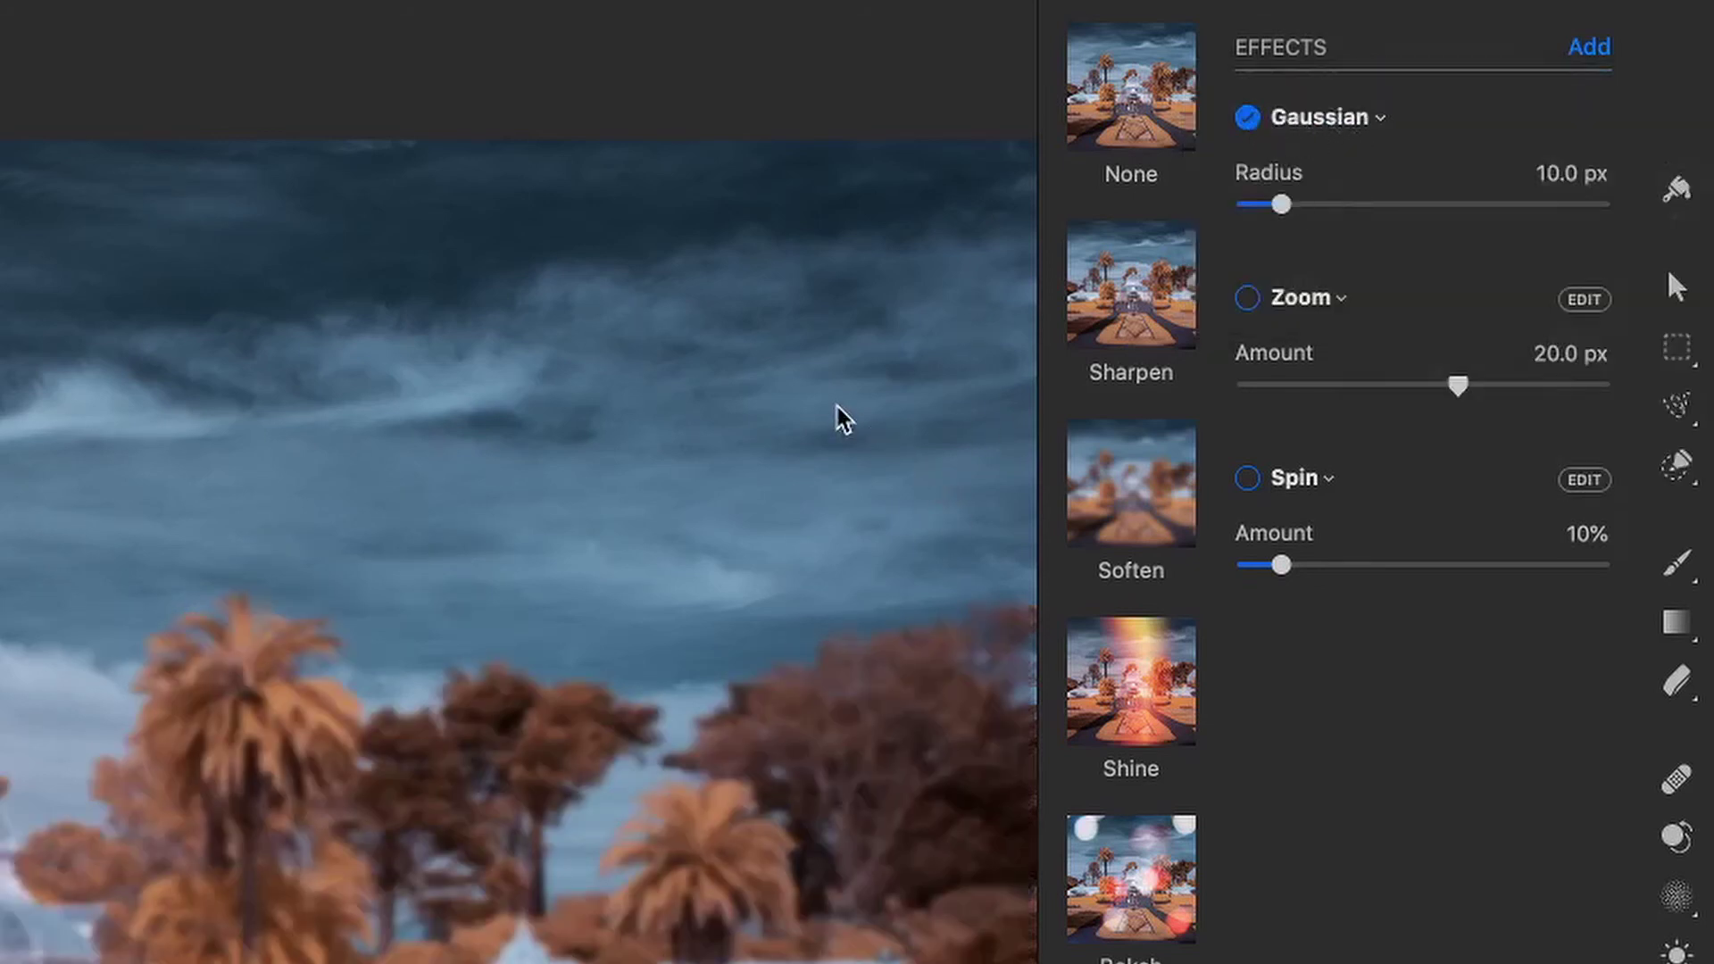
left_click_drag(1286, 205, 1302, 208)
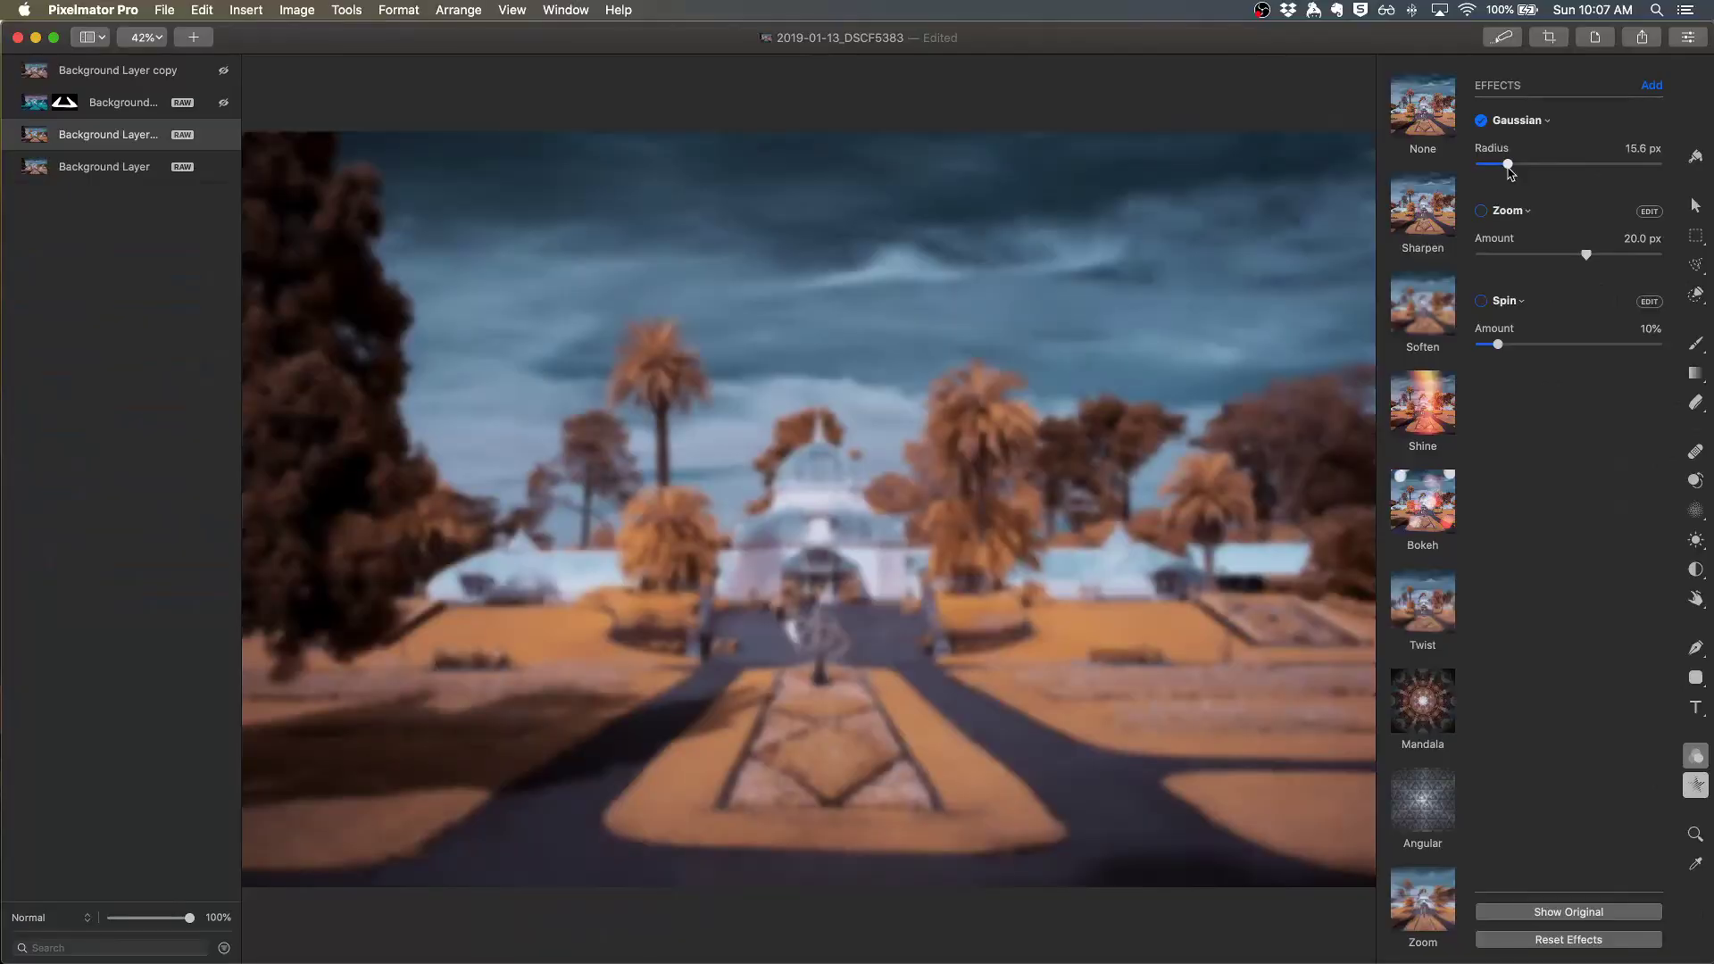
left_click_drag(1508, 169, 1504, 169)
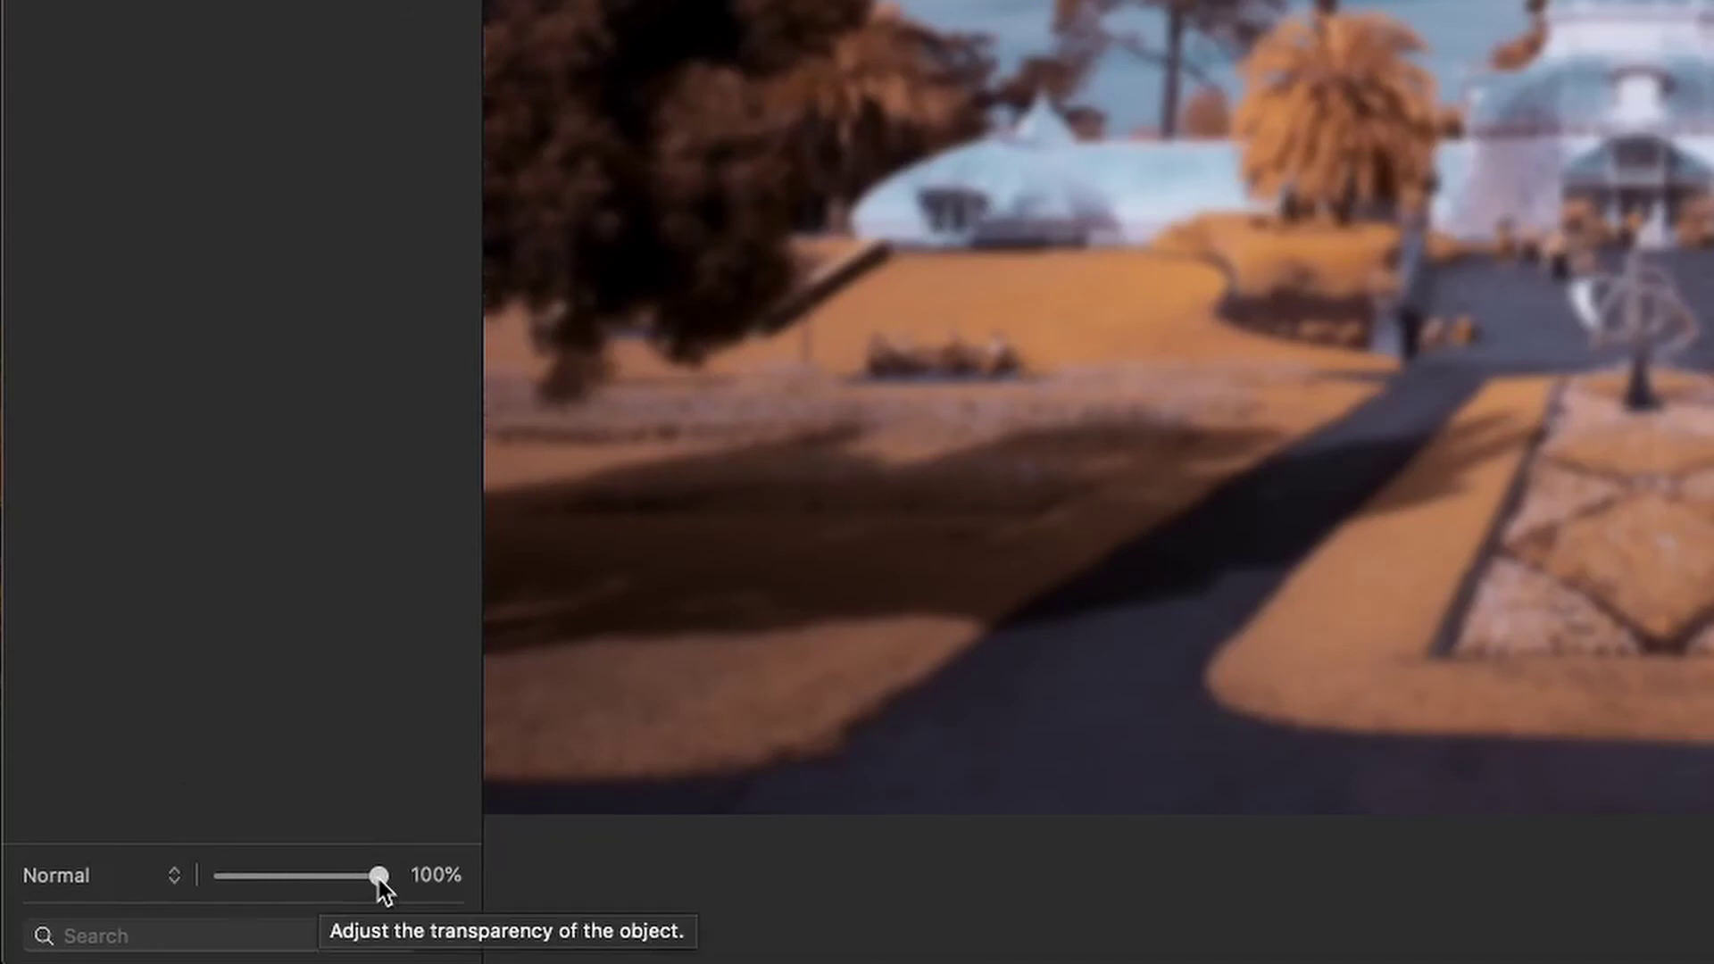
Set the blurred duplicate's opacity to 37% and its Gaussian radius to 8.9 px
left_click_drag(378, 878, 288, 892)
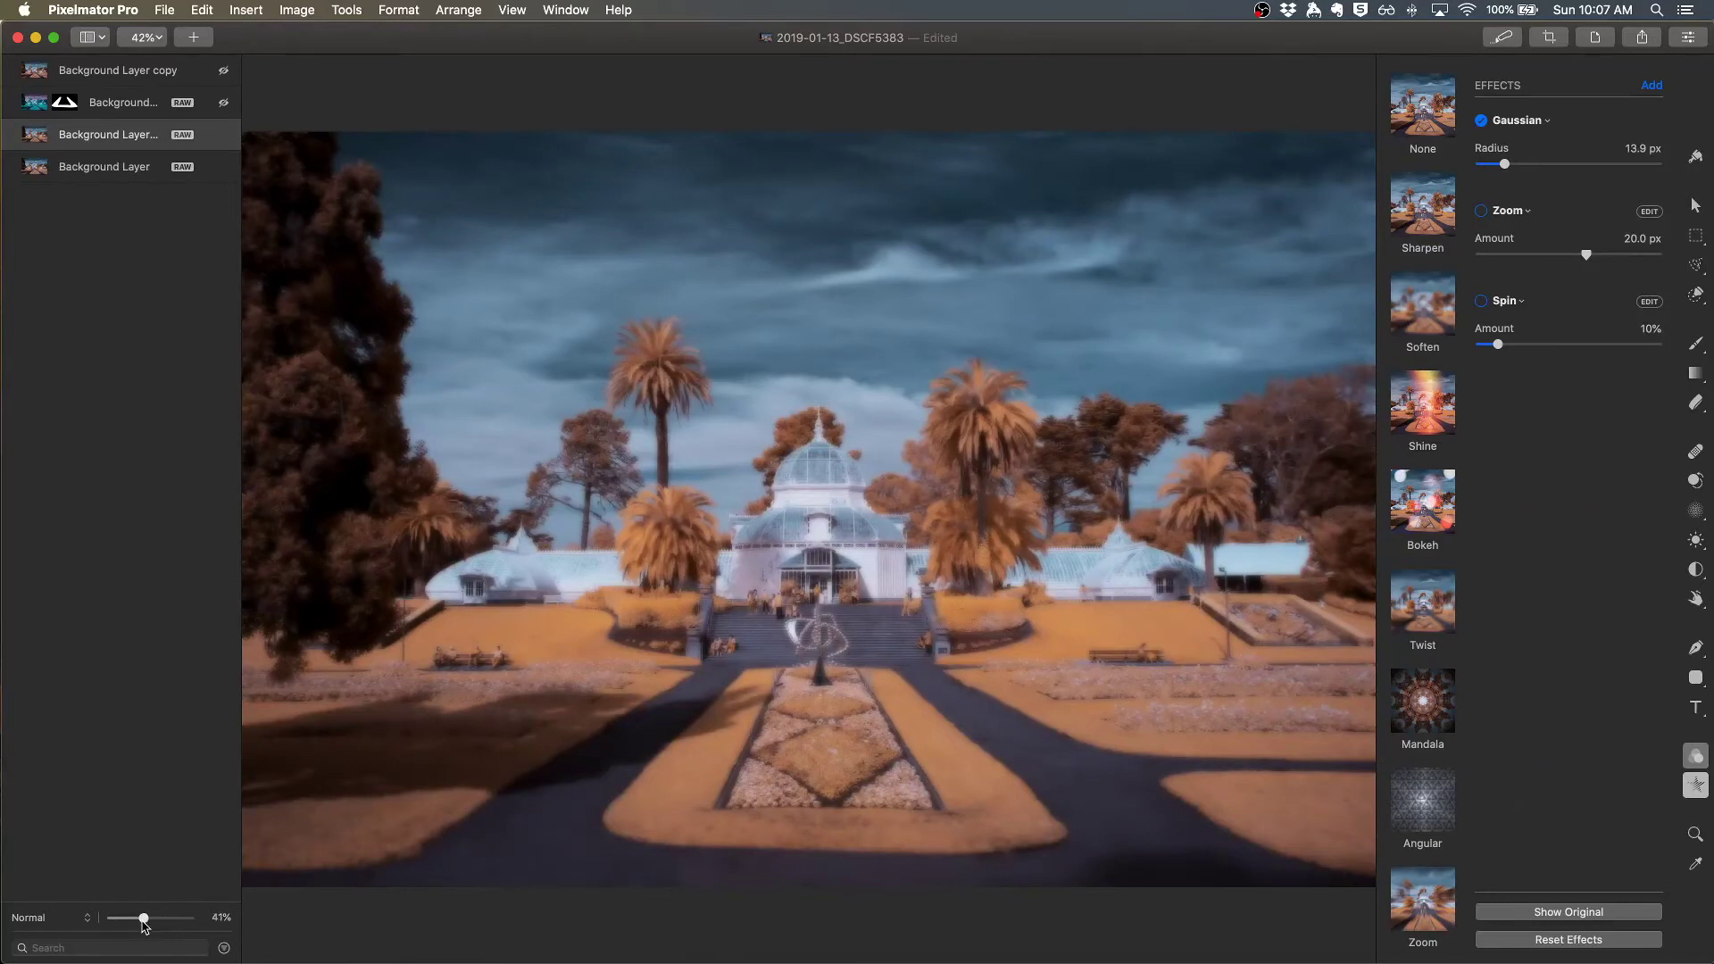
left_click_drag(142, 922, 132, 930)
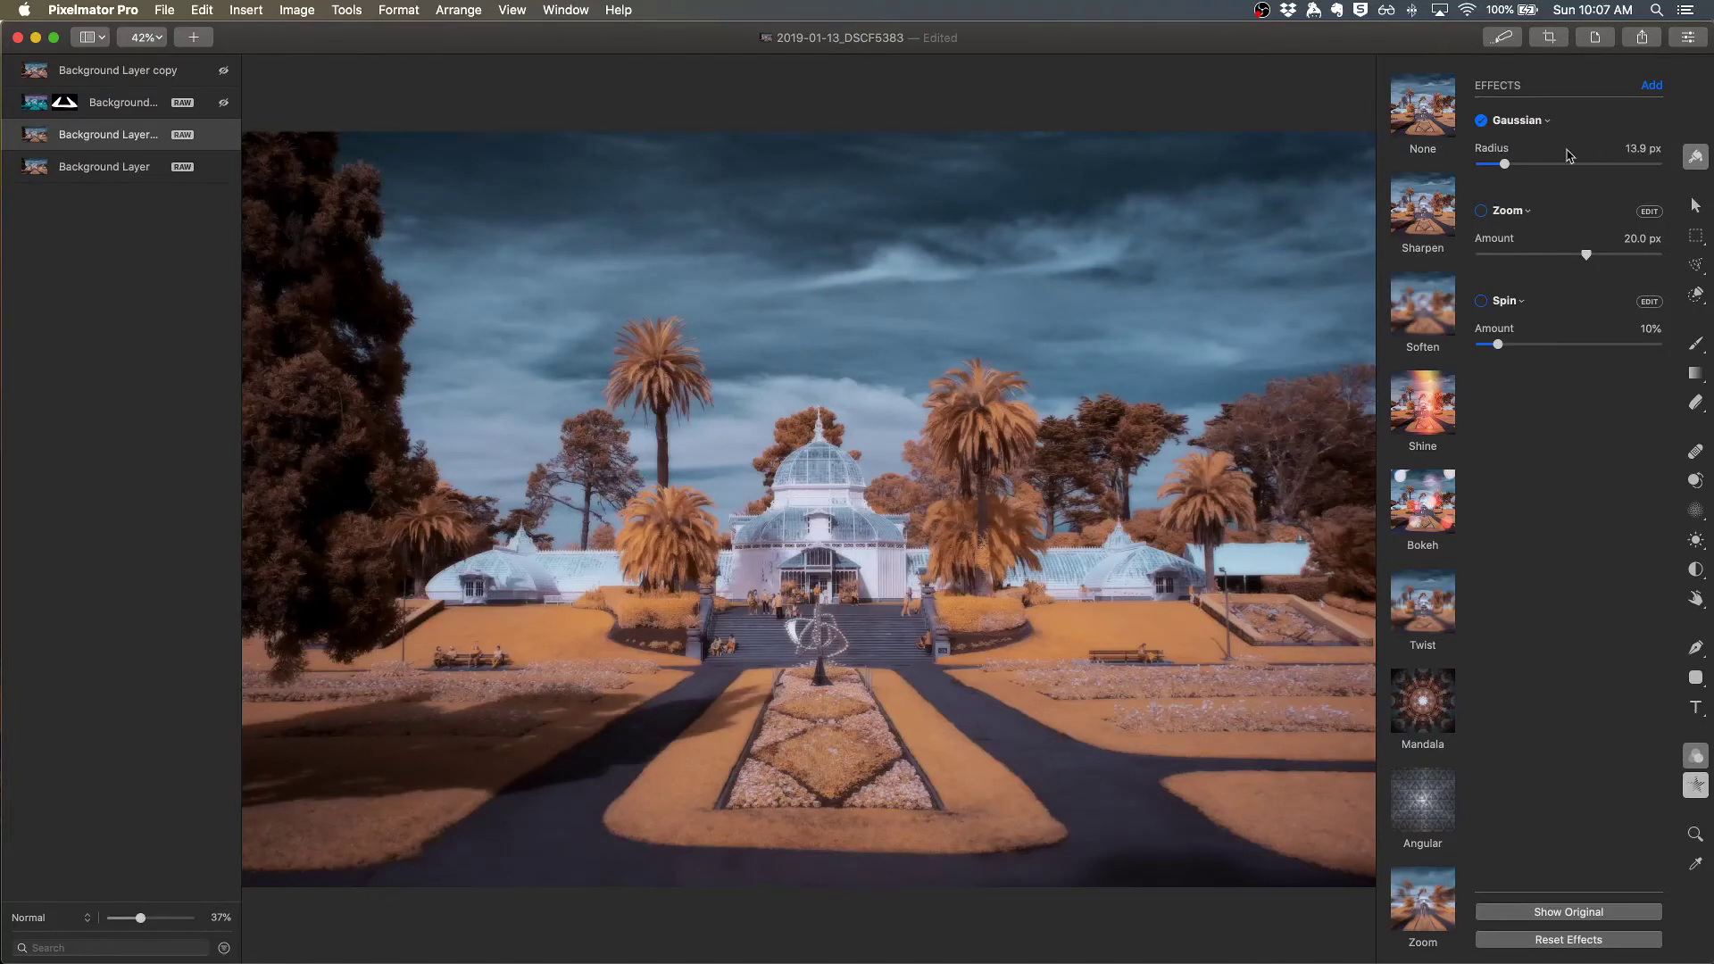
left_click_drag(1507, 167, 1497, 174)
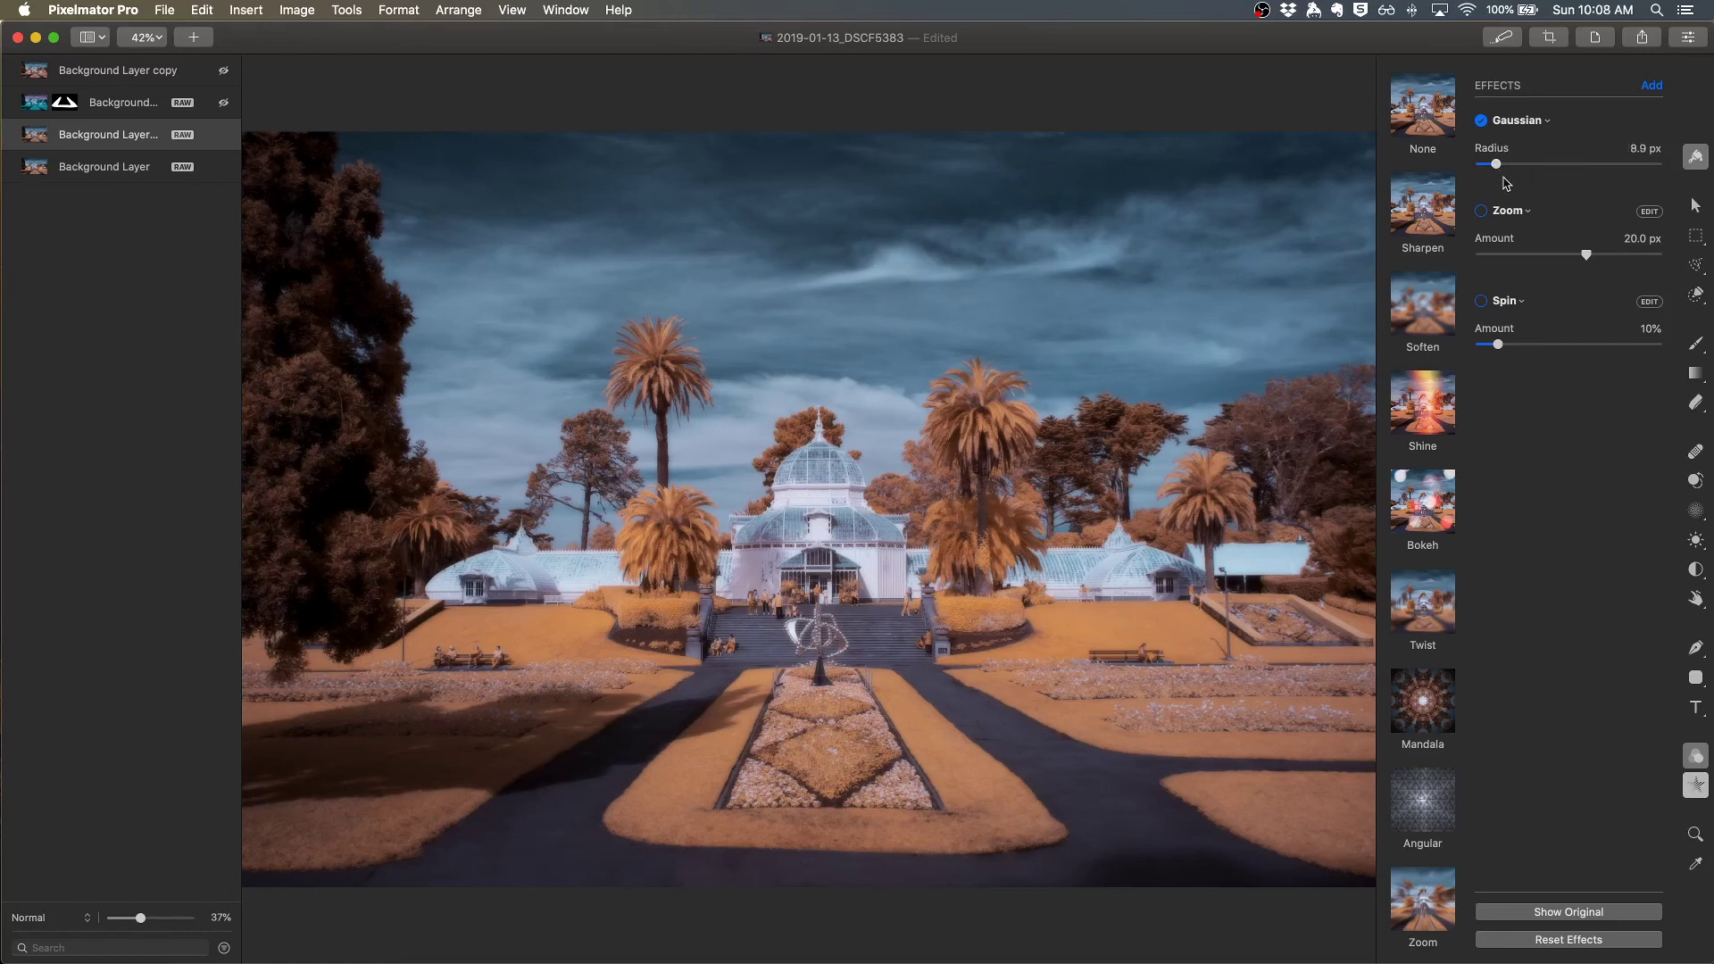